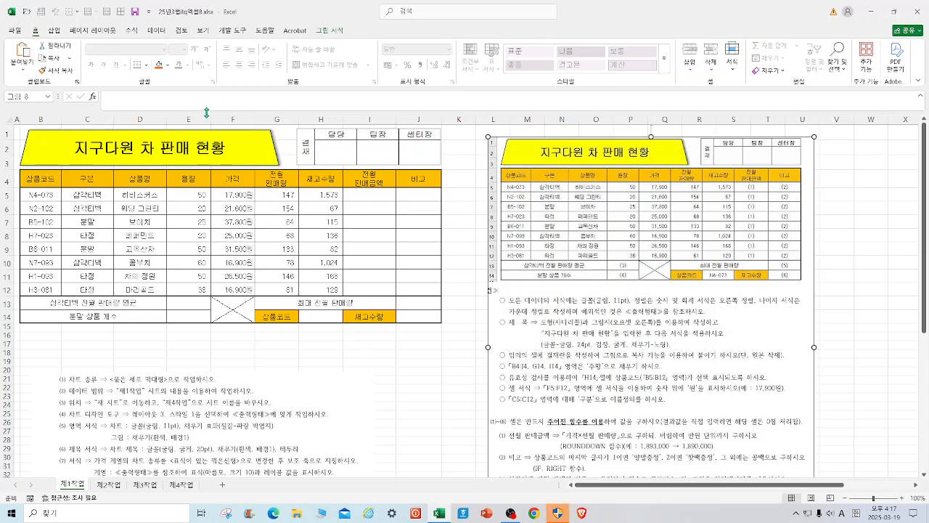
# Examine the shadow options among the shape effects of the yellow title trapezoid.
pyautogui.click(265, 158)
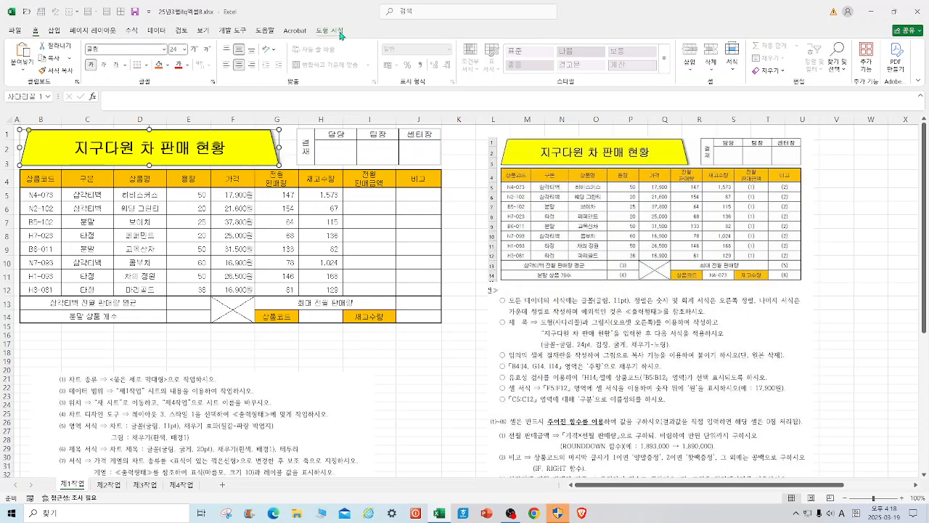
pyautogui.click(339, 32)
pyautogui.click(406, 71)
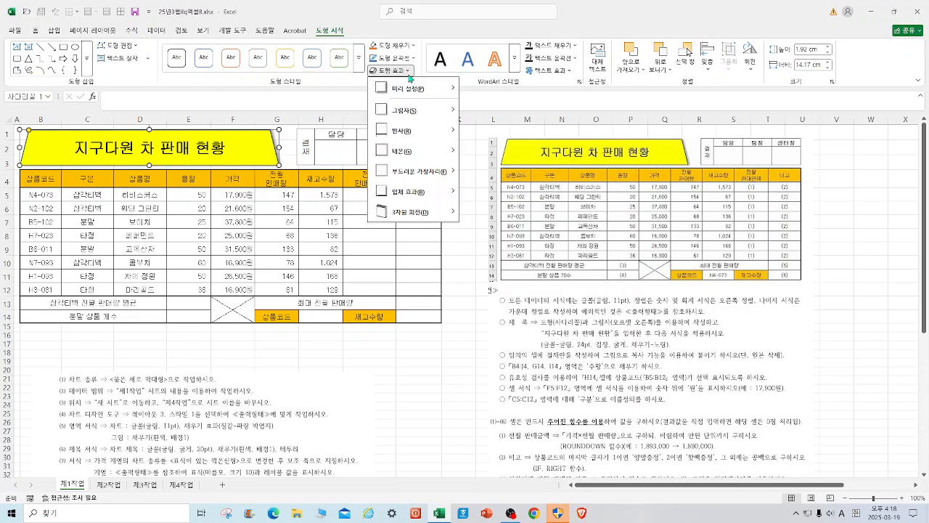
pyautogui.moveTo(420, 110)
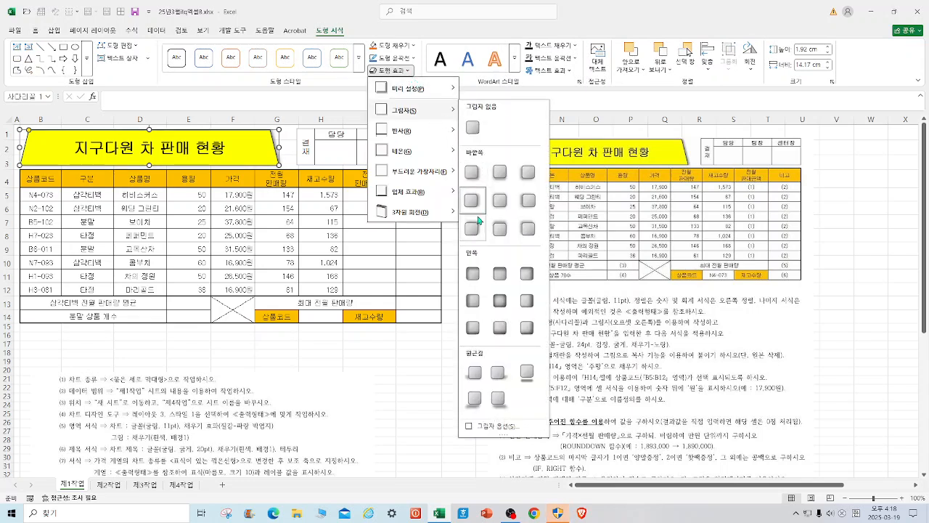
pyautogui.click(384, 423)
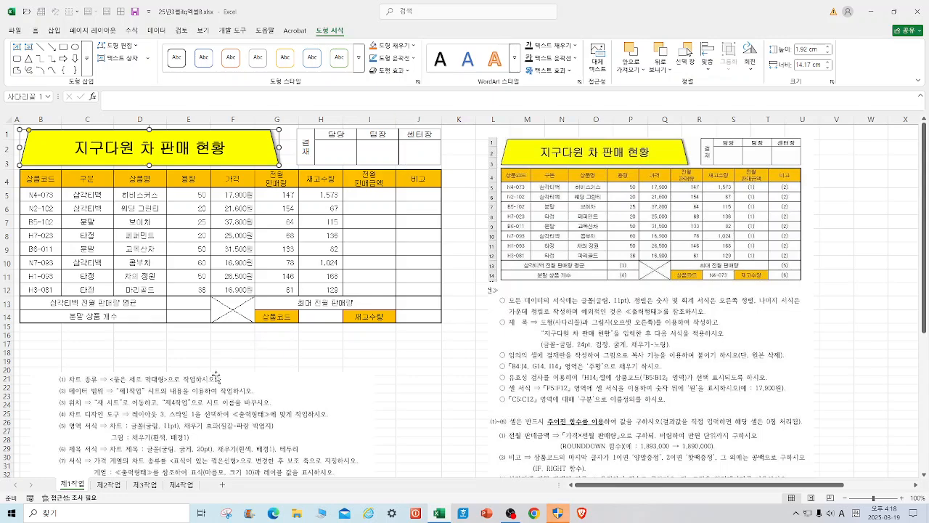
# Move the two instruction pictures further down the sheet to free the cells around M6.
pyautogui.moveTo(151, 394); pyautogui.dragTo(154, 439)
pyautogui.moveTo(507, 243); pyautogui.dragTo(522, 318)
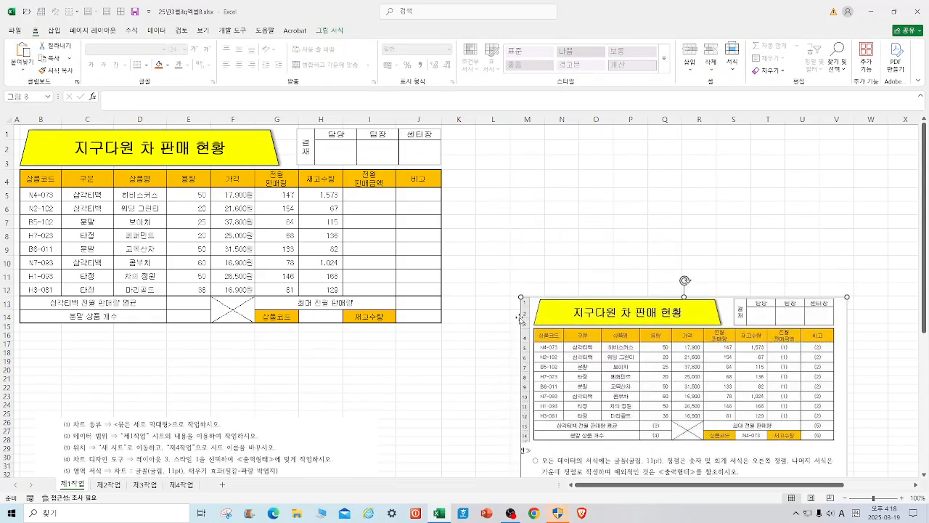
pyautogui.click(534, 208)
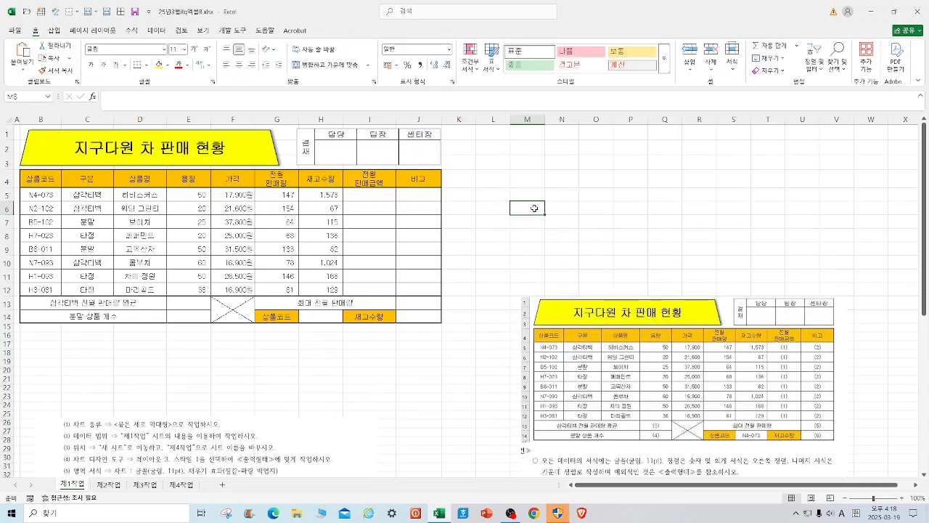
# Enter the approval box labels 결재, 담당, 팀장 and 센터장 in cells M6 to P6.
pyautogui.write('ㅠㄹ')
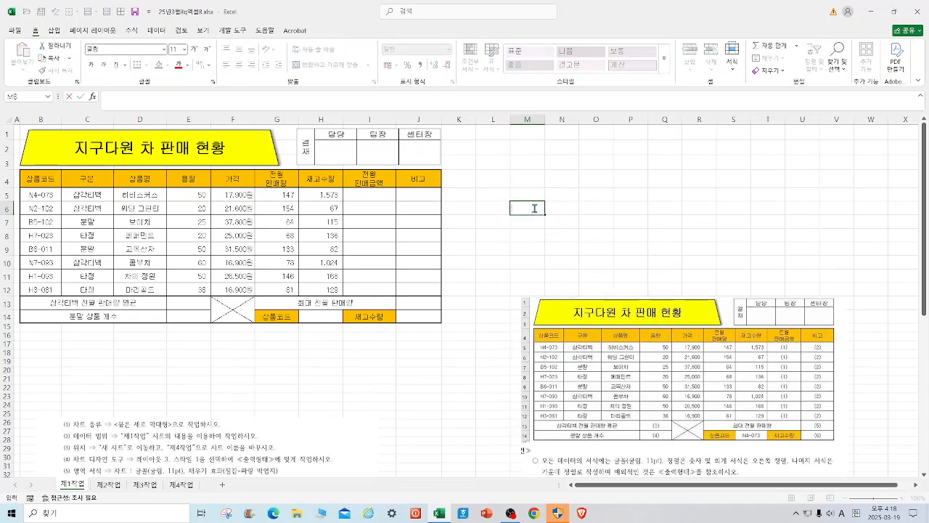
pyautogui.write('결재')
pyautogui.press('Tab')
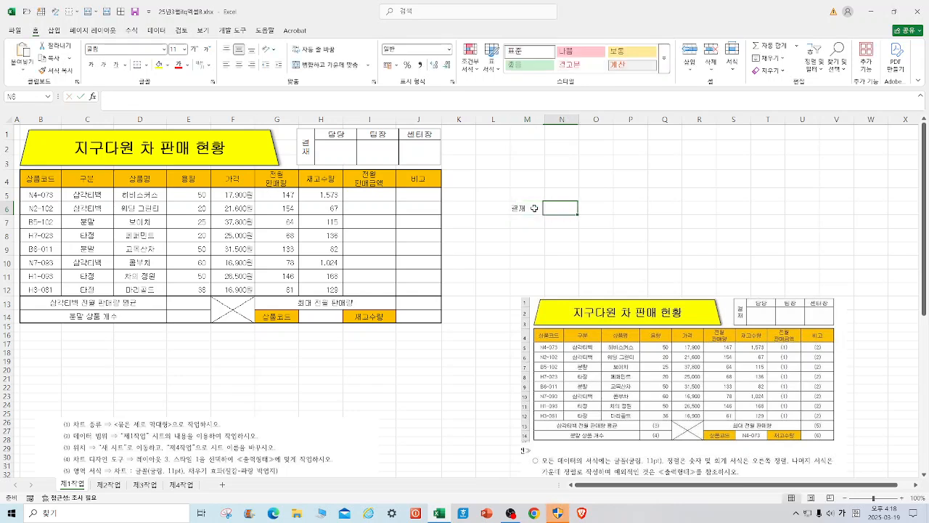
pyautogui.write('담당')
pyautogui.press('Tab')
pyautogui.write('팀장')
pyautogui.press('Tab')
pyautogui.write('센터장')
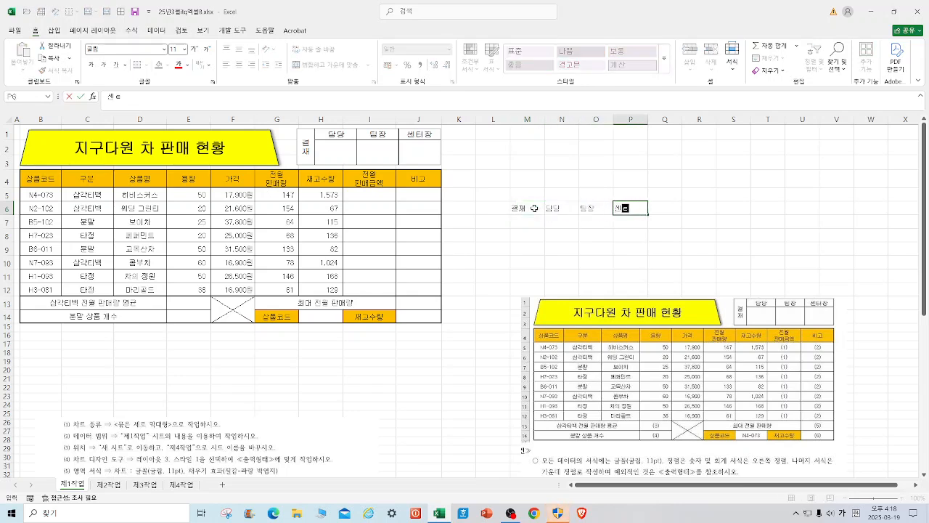
# Apply all borders to M6:P7 and center the text in the cells.
pyautogui.moveTo(517, 209); pyautogui.dragTo(629, 225)
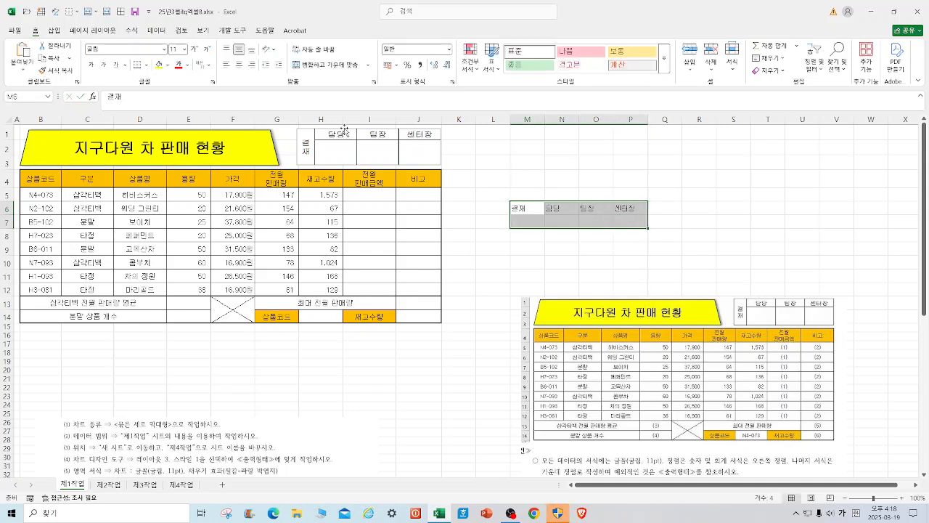
pyautogui.click(146, 64)
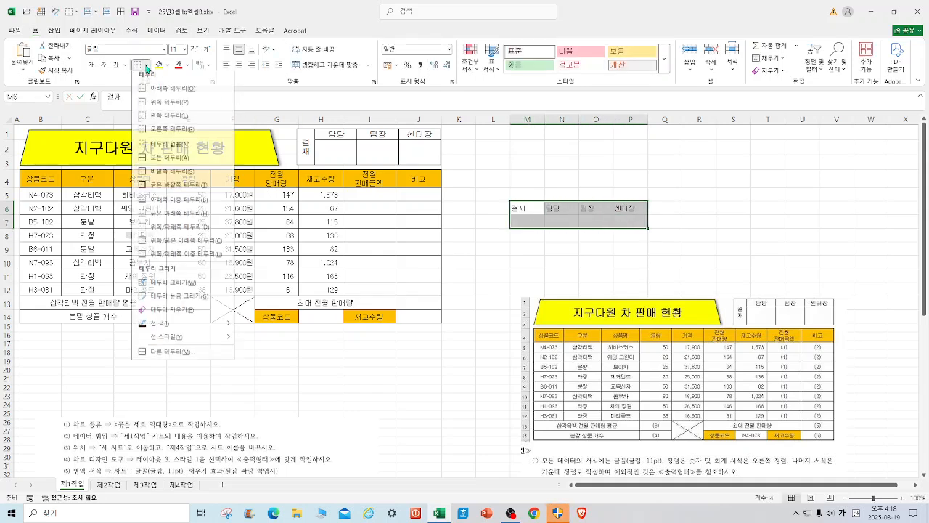
pyautogui.click(168, 158)
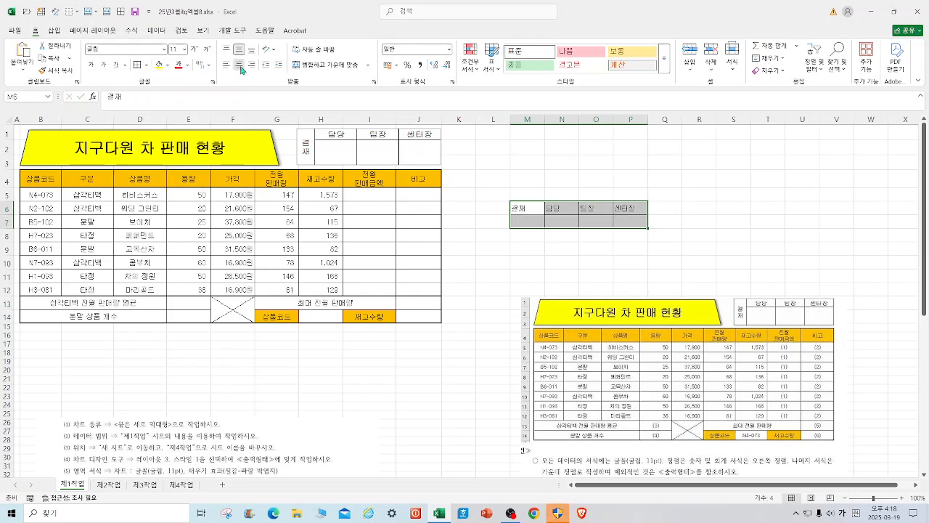
pyautogui.click(690, 177)
# Narrow column M, and merge M6:M7 into one centered cell with 결재 in vertical text direction.
pyautogui.moveTo(545, 121); pyautogui.dragTo(527, 141)
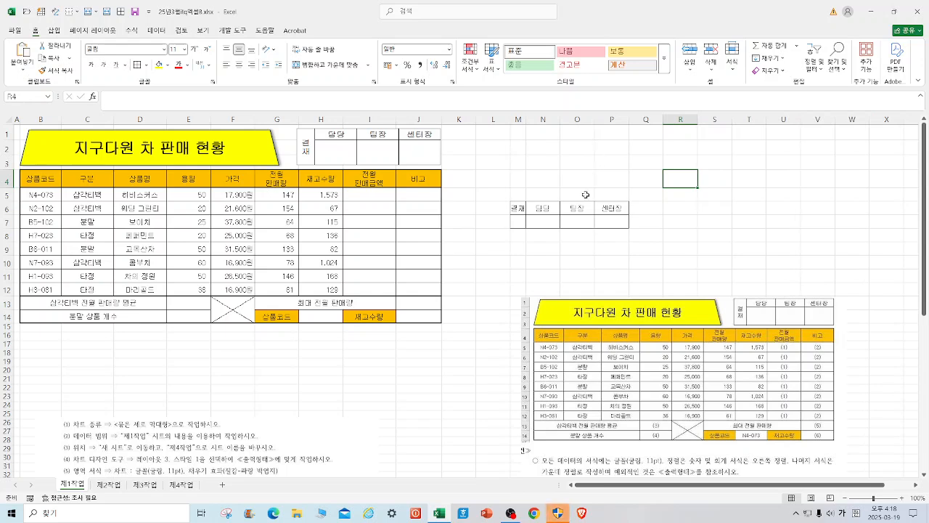
pyautogui.moveTo(517, 208); pyautogui.dragTo(516, 222)
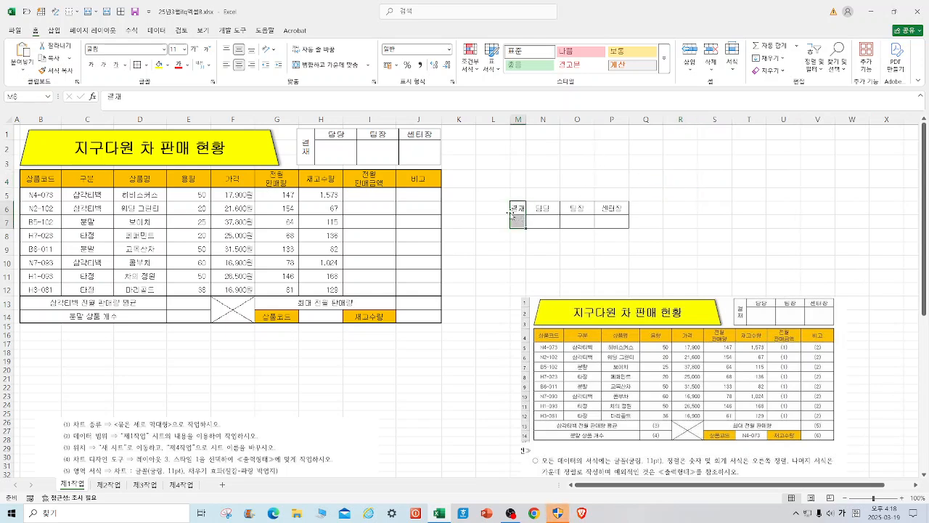
pyautogui.click(328, 71)
pyautogui.rightClick(522, 203)
pyautogui.click(554, 424)
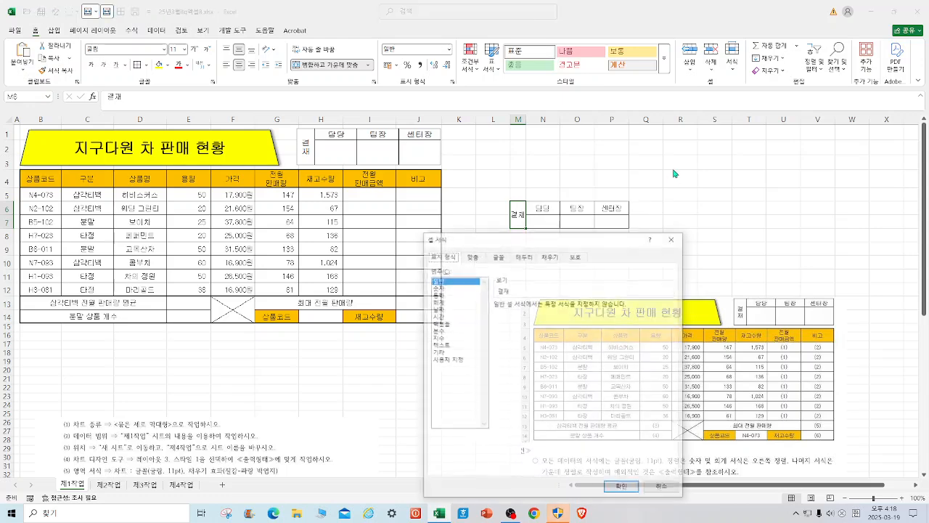
pyautogui.click(474, 255)
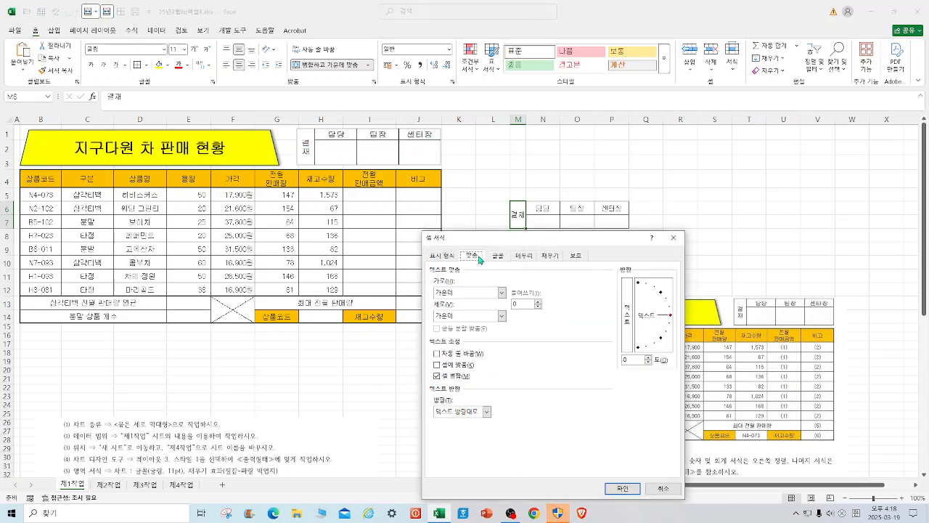
pyautogui.click(635, 338)
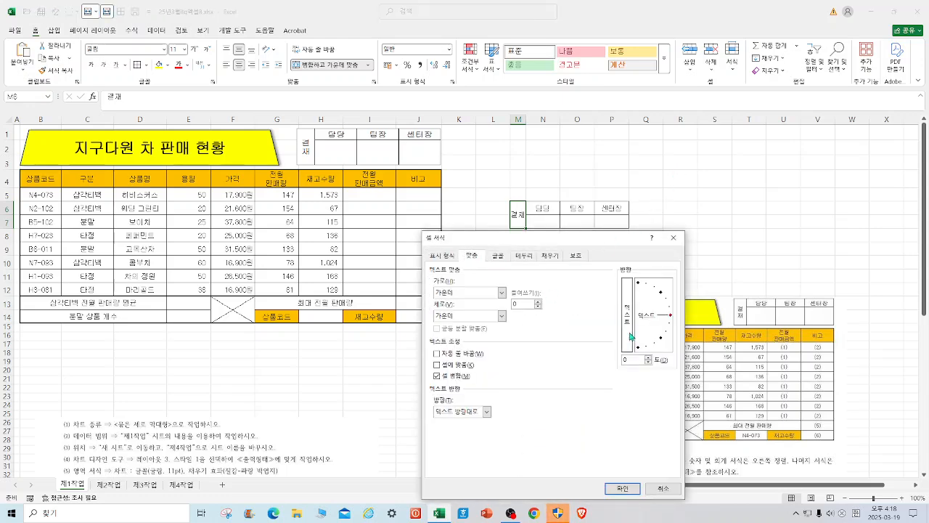
pyautogui.click(622, 488)
pyautogui.click(694, 247)
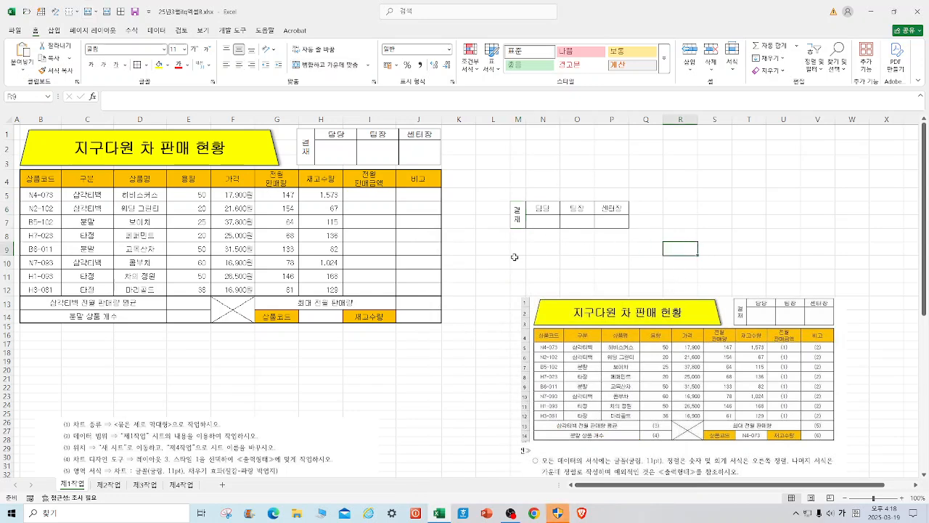
# Cut the approval box M6:P7 and paste it at N18, shifting the reference picture down to make room.
pyautogui.moveTo(517, 210); pyautogui.dragTo(612, 210)
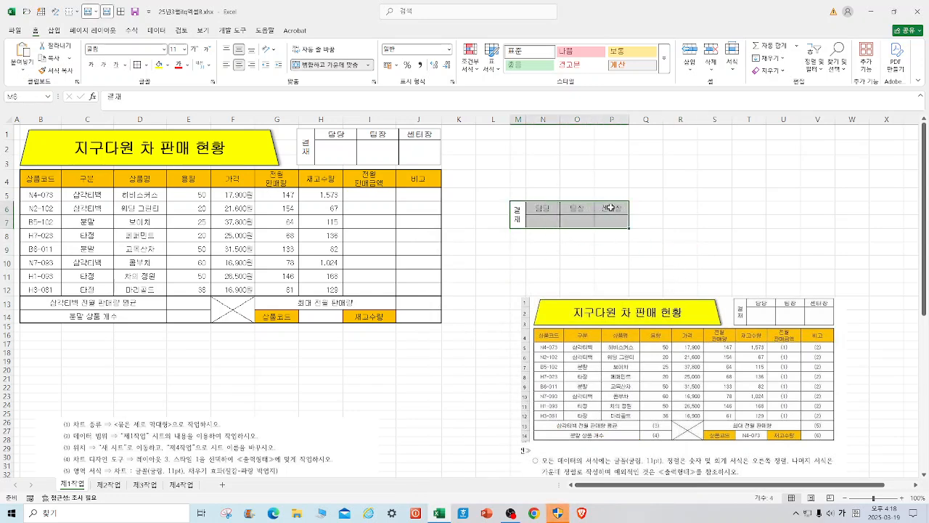
pyautogui.rightClick(612, 211)
pyautogui.click(639, 236)
pyautogui.moveTo(599, 356); pyautogui.dragTo(570, 464)
pyautogui.click(535, 355)
pyautogui.rightClick(536, 355)
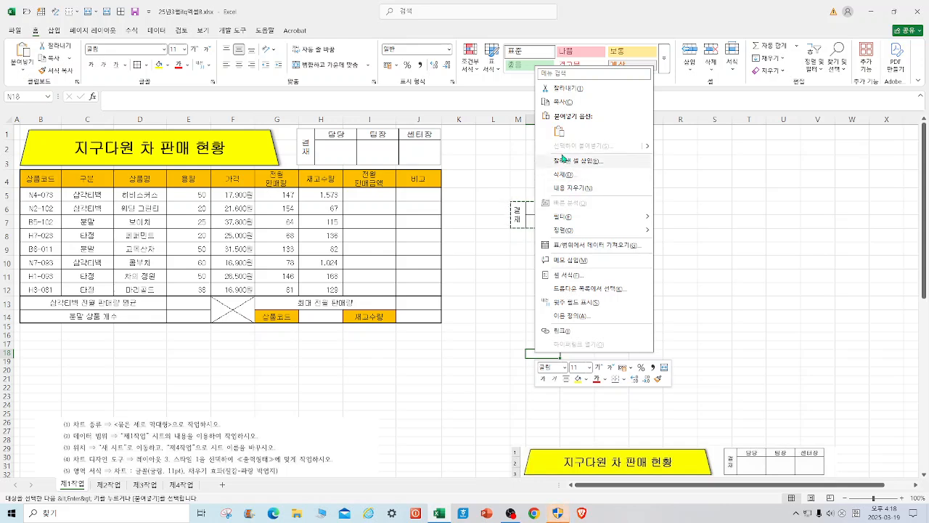
pyautogui.click(558, 131)
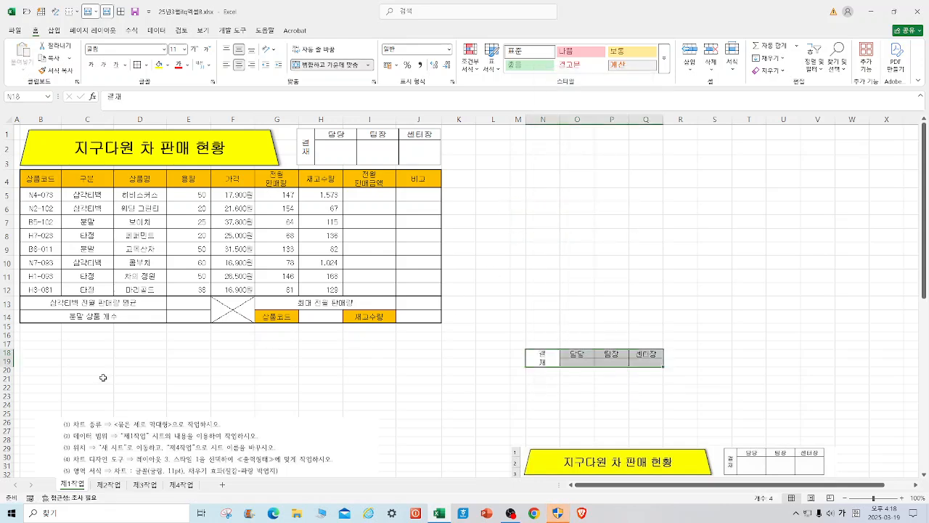
# Make row 19 taller and column N narrower, and copy N18:Q19 as a picture as shown on screen.
pyautogui.moveTo(6, 366); pyautogui.dragTo(6, 375)
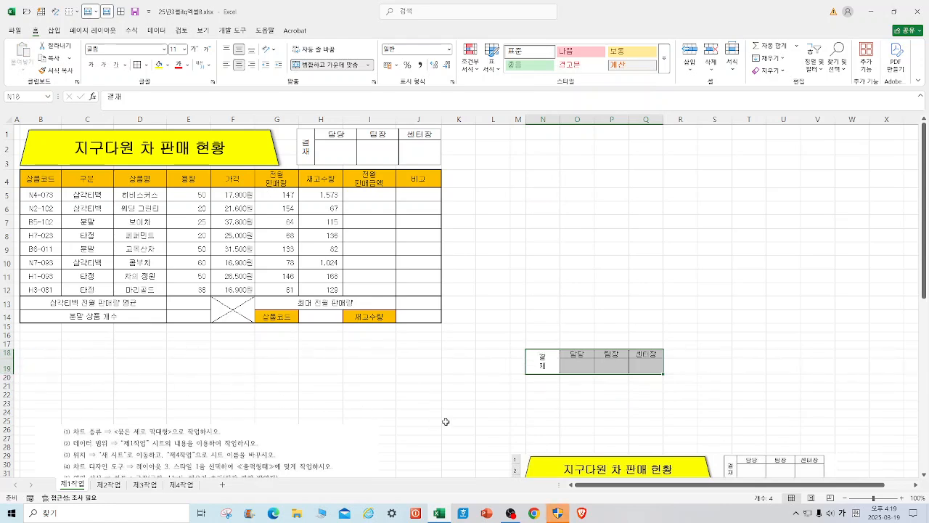
pyautogui.moveTo(560, 119); pyautogui.dragTo(547, 131)
pyautogui.moveTo(537, 361); pyautogui.dragTo(633, 362)
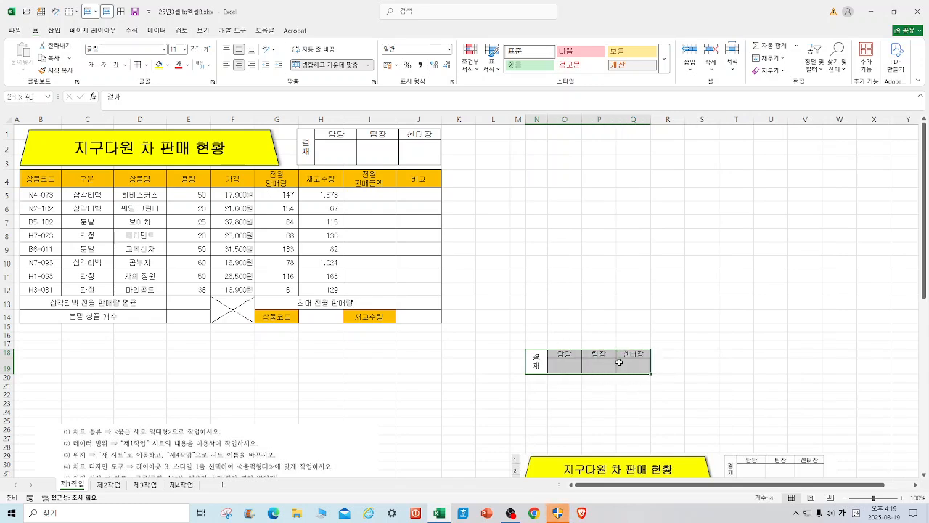
pyautogui.click(70, 58)
pyautogui.click(82, 87)
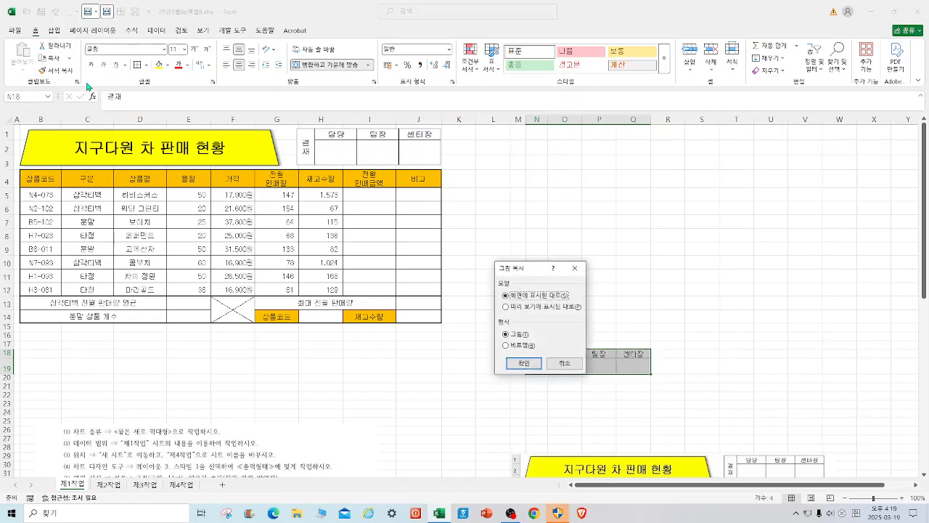
pyautogui.click(523, 363)
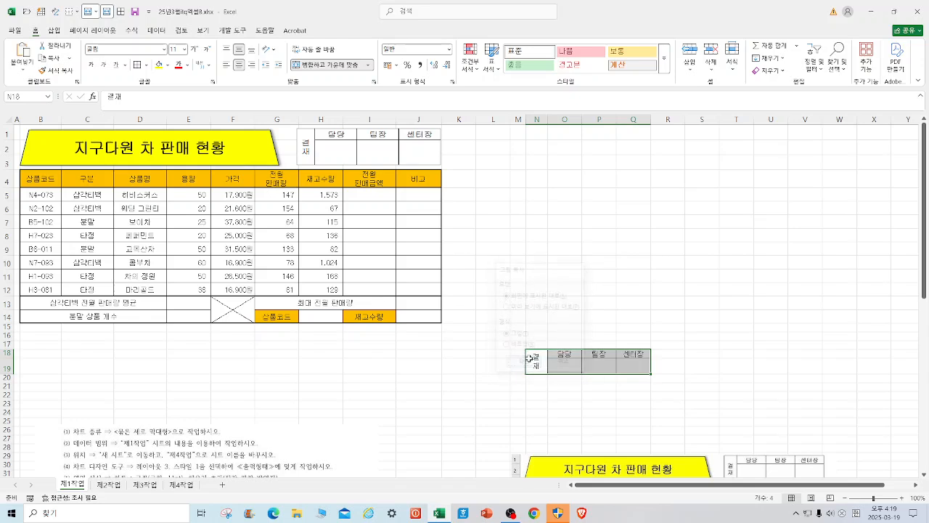
# Replace the old approval box picture above the table with the copied one, fitting it beside the title.
pyautogui.click(368, 154)
pyautogui.press('Delete')
pyautogui.rightClick(325, 138)
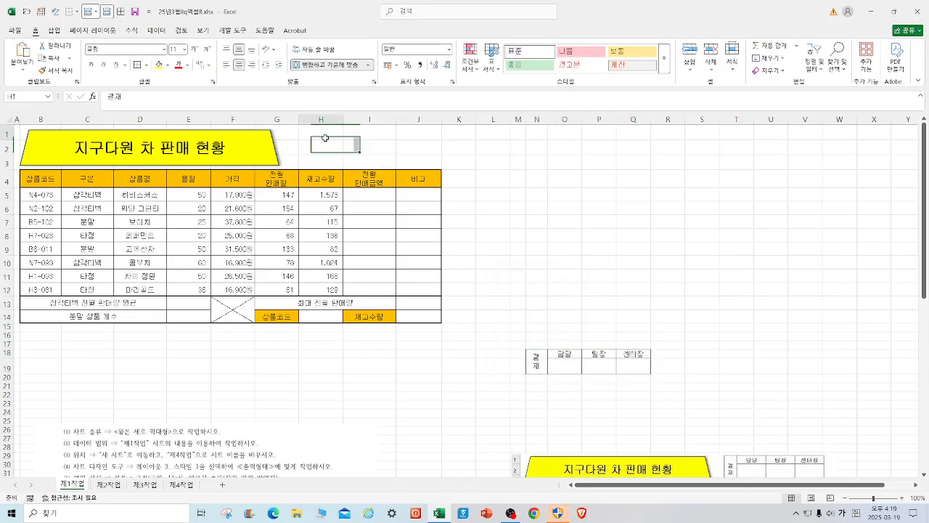
pyautogui.click(350, 205)
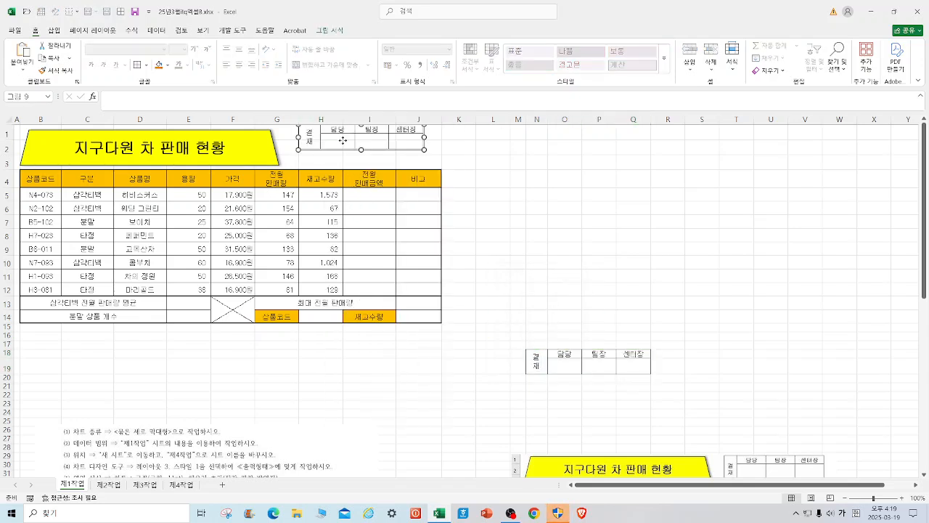
pyautogui.moveTo(343, 141); pyautogui.dragTo(341, 148)
pyautogui.moveTo(423, 160)
pyautogui.mouseDown()
pyautogui.moveTo(454, 166)
pyautogui.moveTo(418, 154)
pyautogui.mouseUp()
pyautogui.click(549, 188)
# Clear the contents and borders of N18:Q19, and move the reference picture back up beside the table.
pyautogui.moveTo(541, 358); pyautogui.dragTo(618, 351)
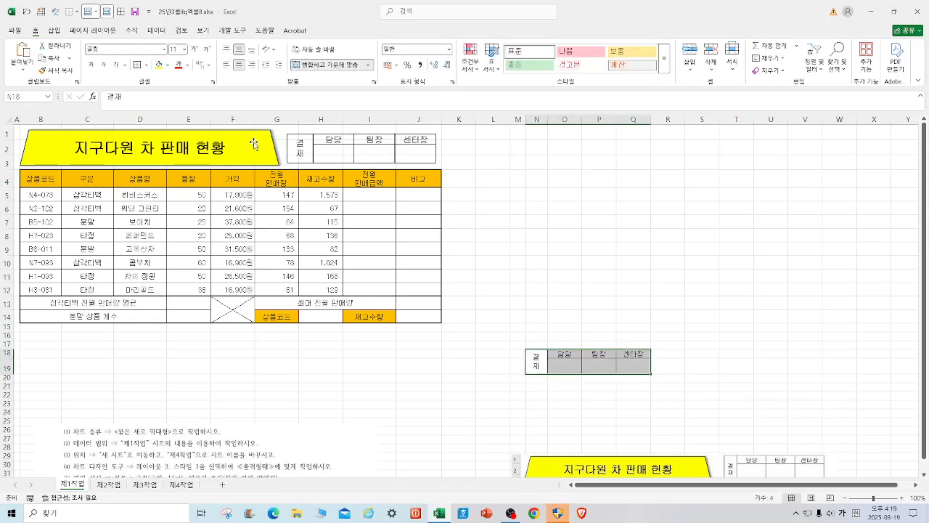
pyautogui.press('Delete')
pyautogui.click(147, 65)
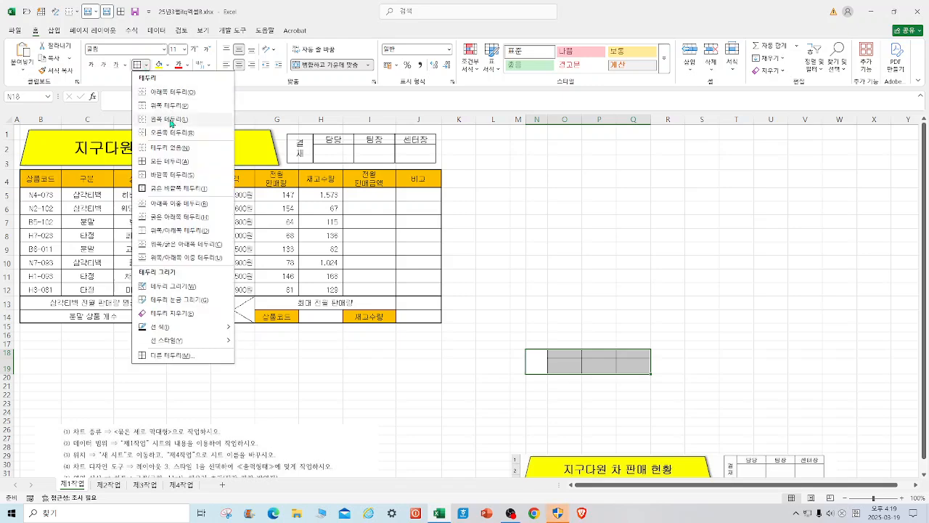
pyautogui.click(168, 152)
pyautogui.click(630, 220)
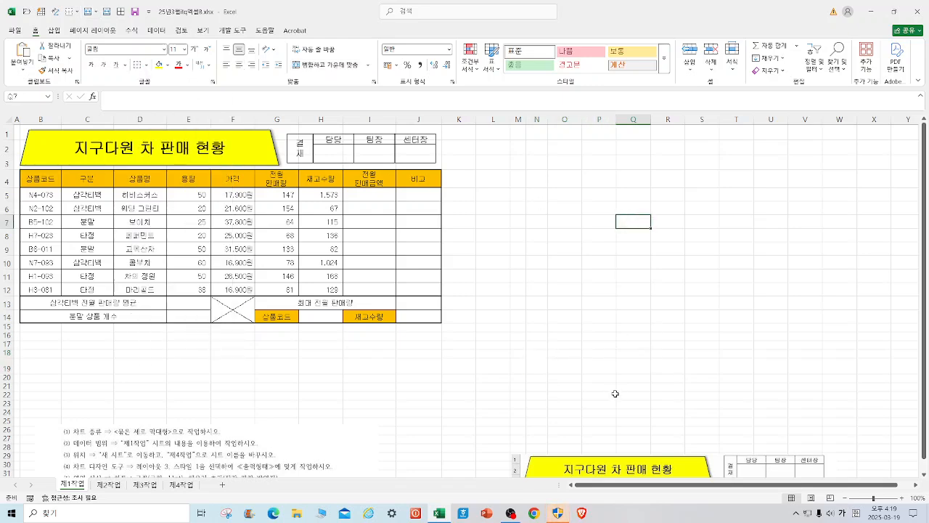
pyautogui.moveTo(637, 463); pyautogui.dragTo(615, 143)
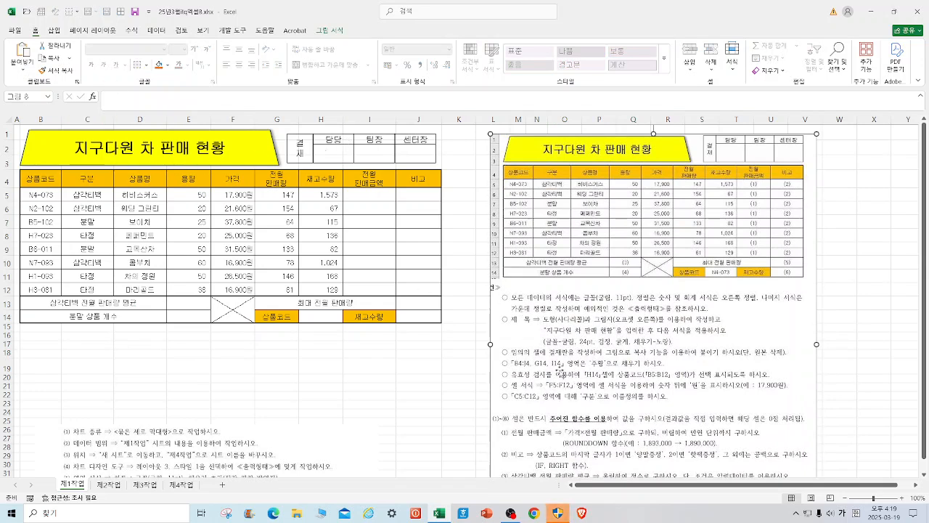
# Examine the fill of B4:J4, G14 and I14 and the alignment of the text and number cells.
pyautogui.moveTo(33, 180); pyautogui.dragTo(414, 178)
pyautogui.click(283, 316)
pyautogui.click(371, 318)
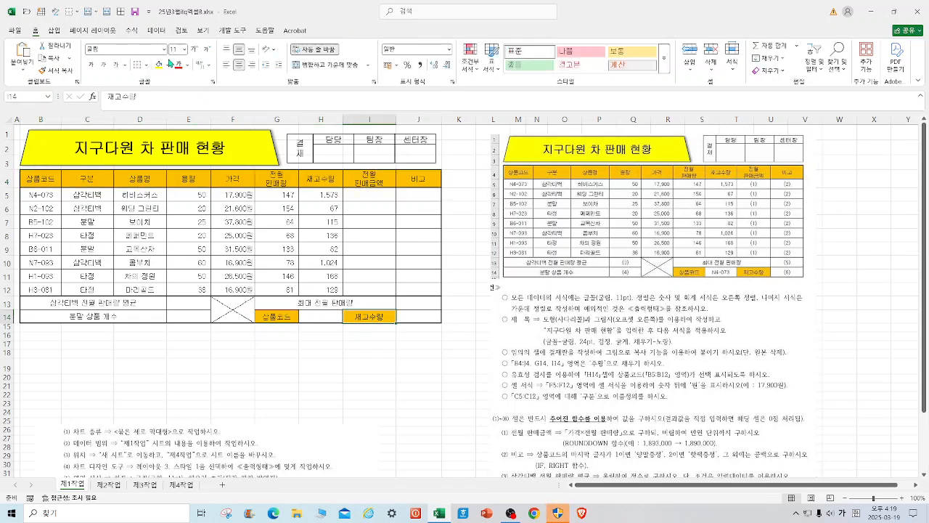
pyautogui.click(419, 366)
pyautogui.moveTo(34, 186); pyautogui.dragTo(145, 290)
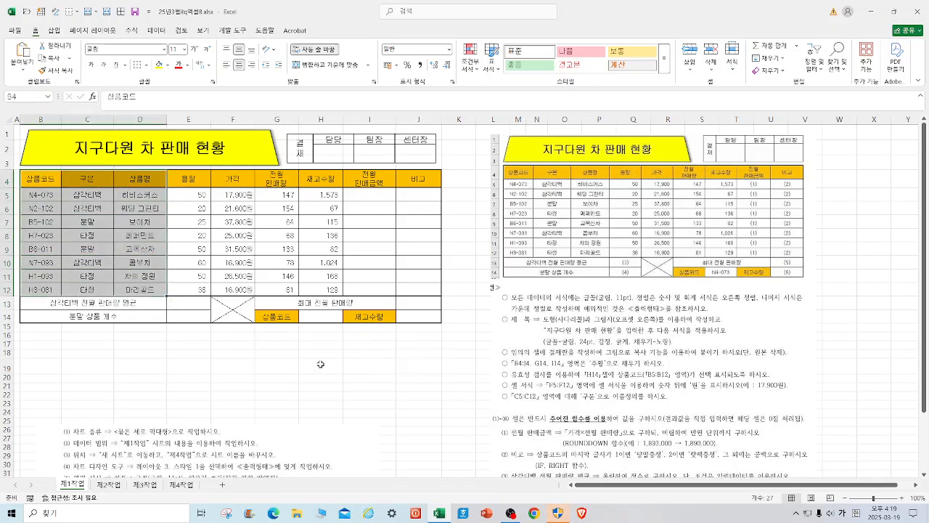
pyautogui.click(320, 363)
pyautogui.moveTo(189, 198); pyautogui.dragTo(333, 292)
pyautogui.click(366, 343)
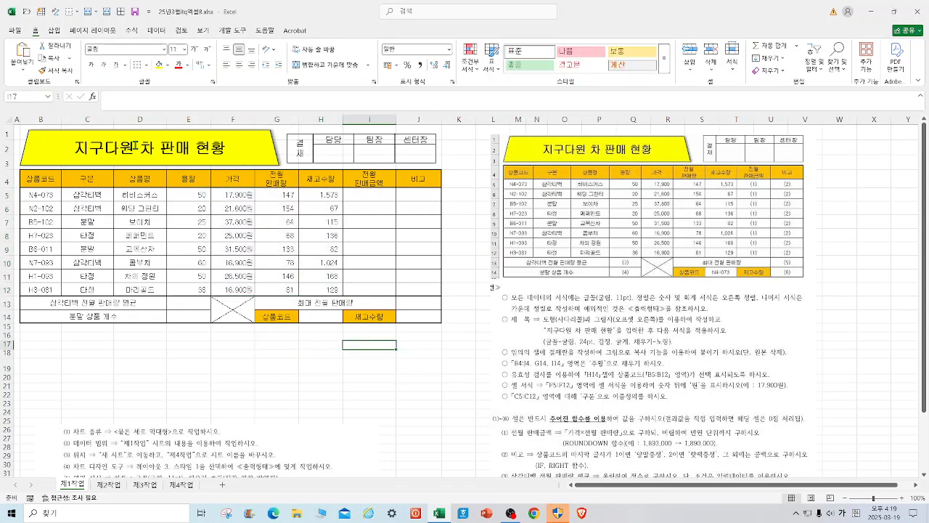
# Apply a thick outside border to the whole table B4:J14, and select the data rows B5:J12.
pyautogui.moveTo(48, 174); pyautogui.dragTo(405, 312)
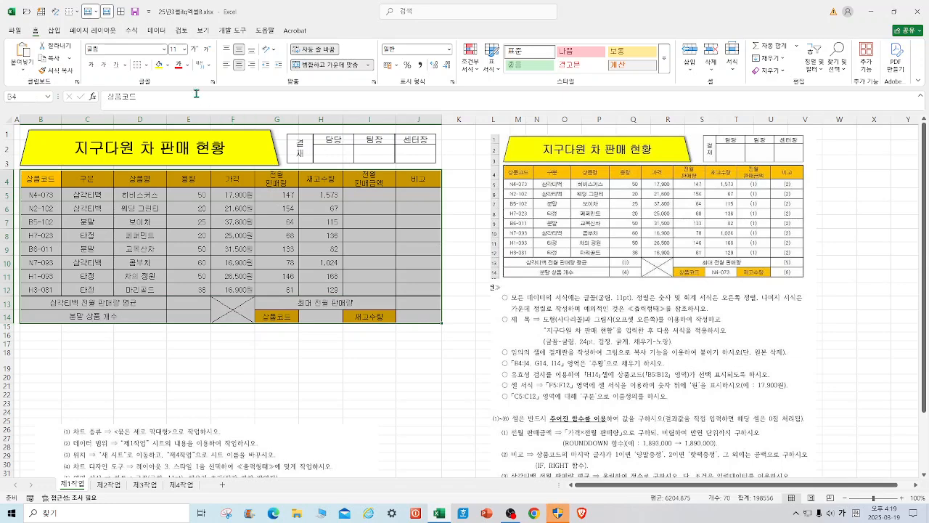
pyautogui.click(148, 65)
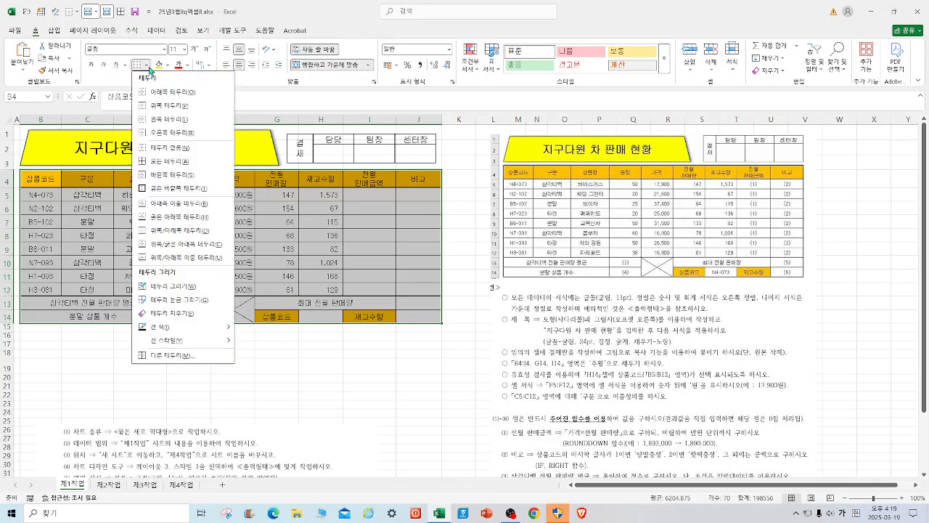
pyautogui.click(160, 188)
pyautogui.moveTo(44, 194); pyautogui.dragTo(418, 289)
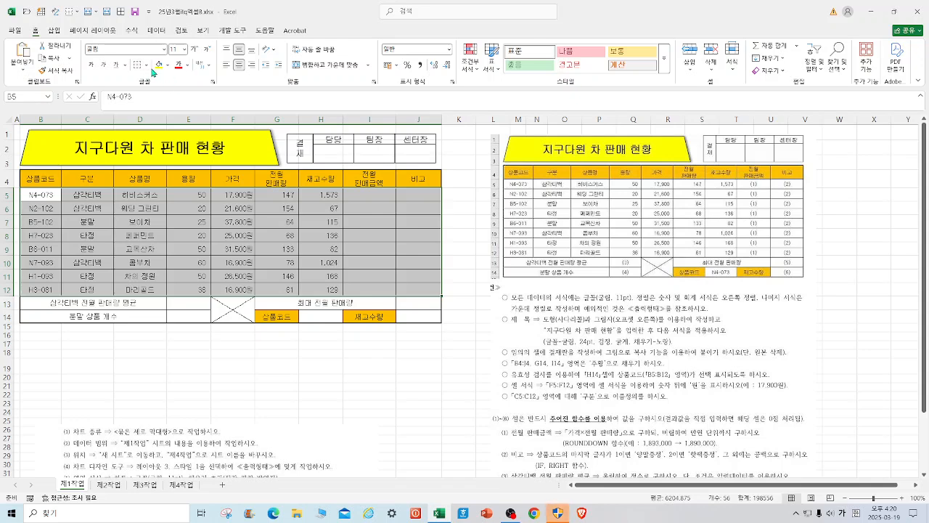
pyautogui.click(383, 396)
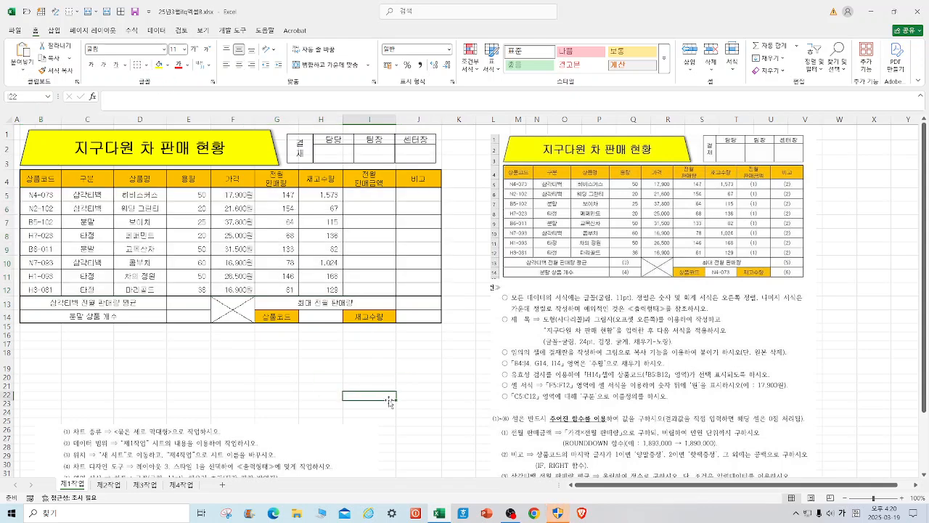
# Add data validation to H14 as a list whose source is the product codes in B5:B12.
pyautogui.click(314, 317)
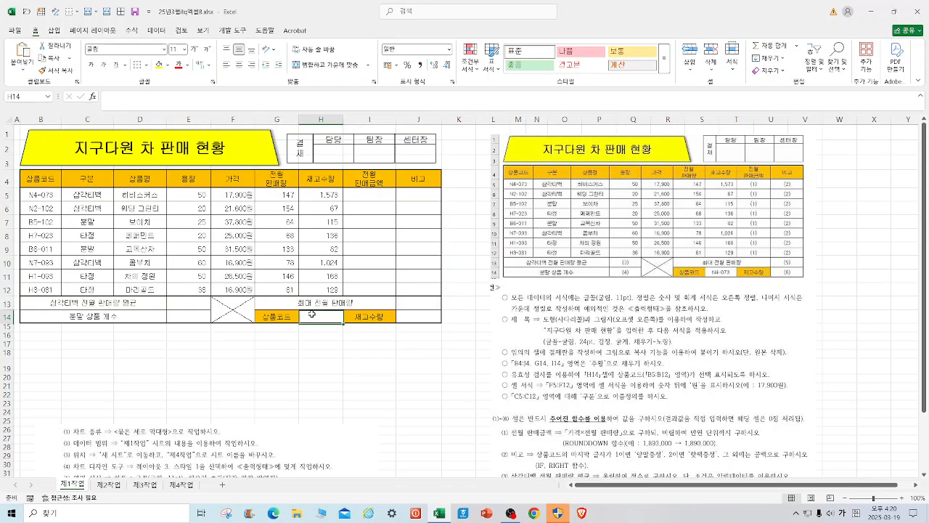
pyautogui.click(158, 31)
pyautogui.click(476, 52)
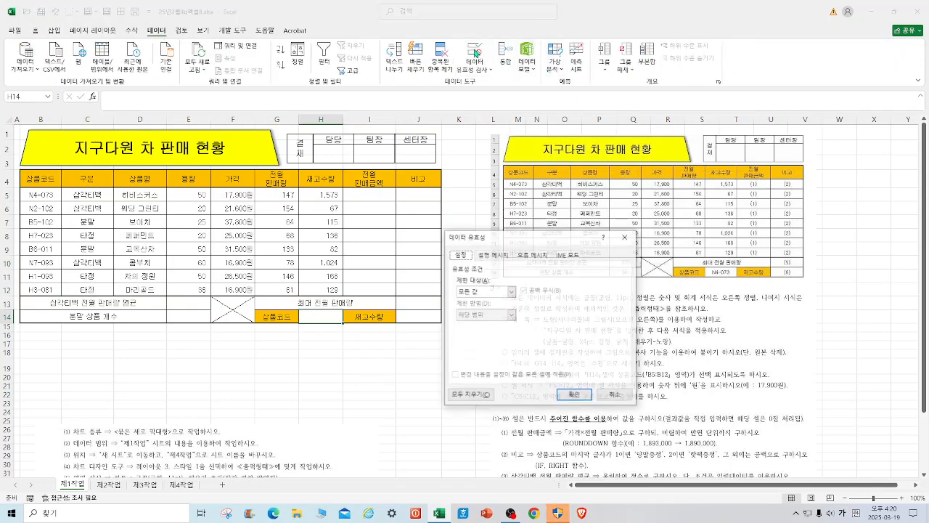
pyautogui.click(511, 291)
pyautogui.click(485, 324)
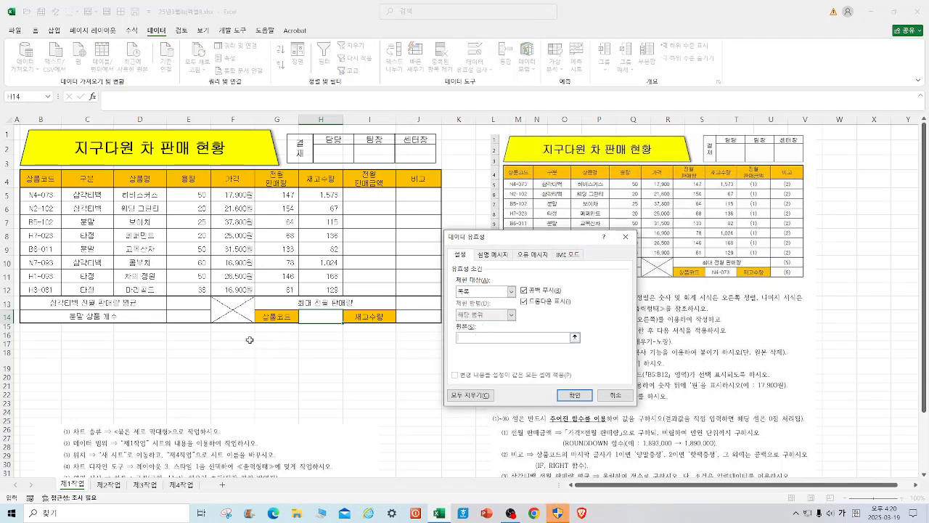
pyautogui.moveTo(39, 195); pyautogui.dragTo(39, 290)
pyautogui.click(575, 395)
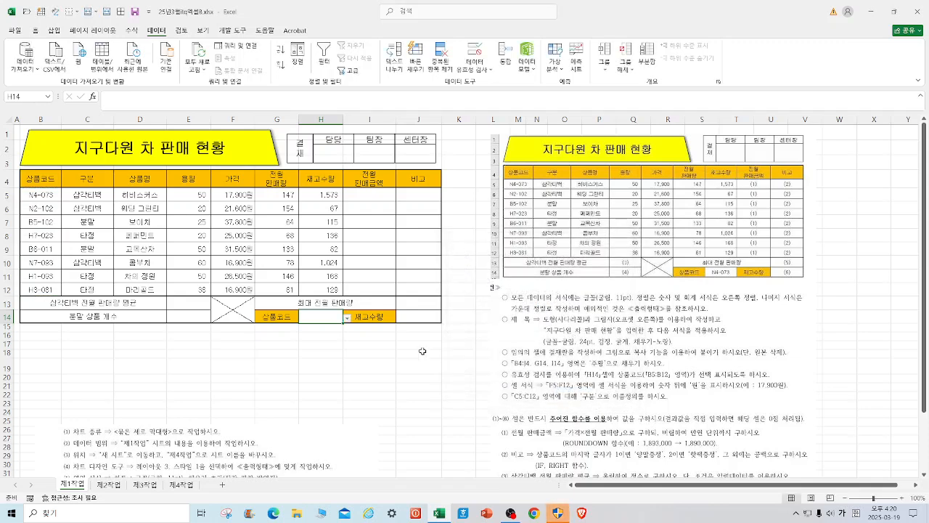
# Choose product code N4-073 from the validation list in H14.
pyautogui.click(349, 325)
pyautogui.click(328, 329)
pyautogui.click(417, 379)
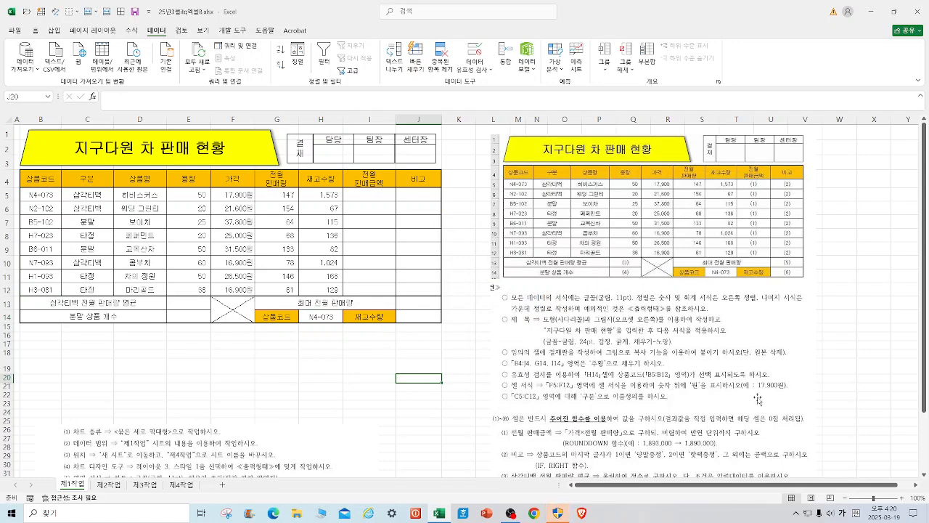
# Reset the number format of the prices in F5:F12 to General.
pyautogui.moveTo(229, 194); pyautogui.dragTo(236, 291)
pyautogui.rightClick(237, 292)
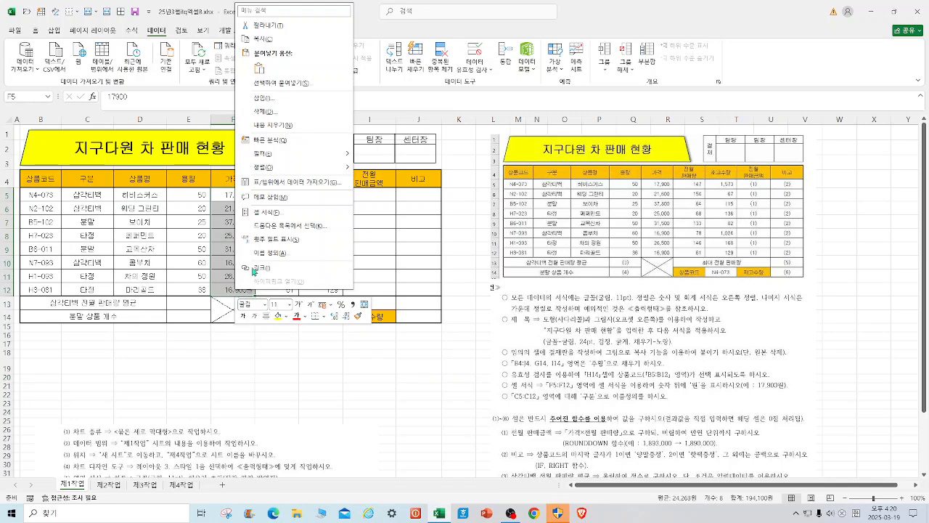
pyautogui.click(259, 212)
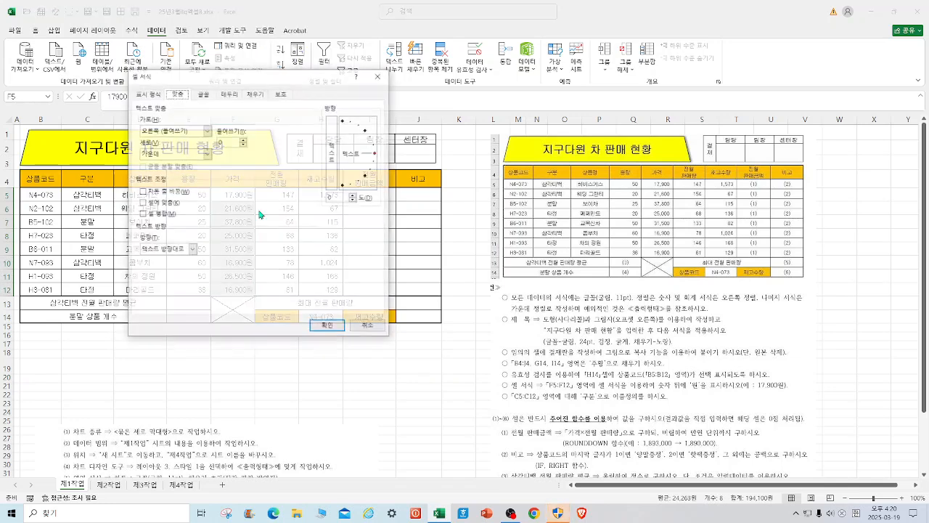
pyautogui.click(148, 94)
pyautogui.click(153, 118)
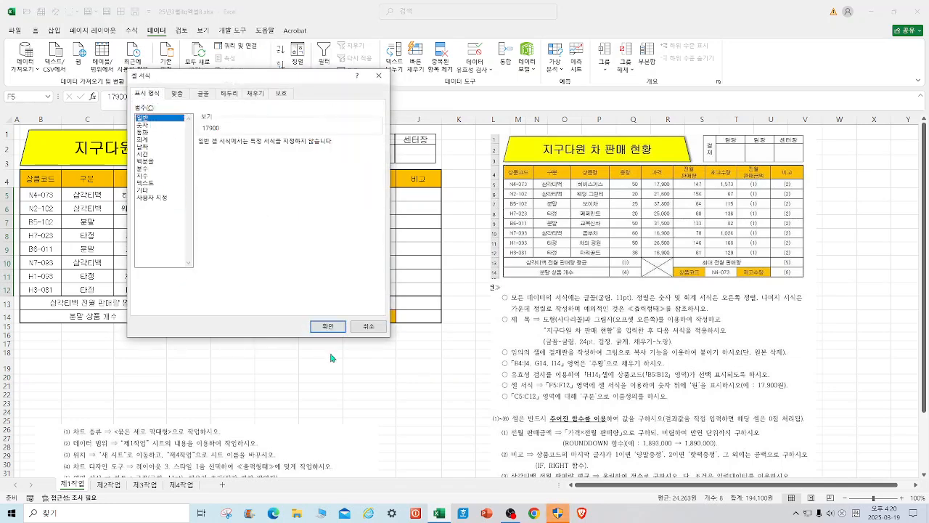
pyautogui.click(329, 328)
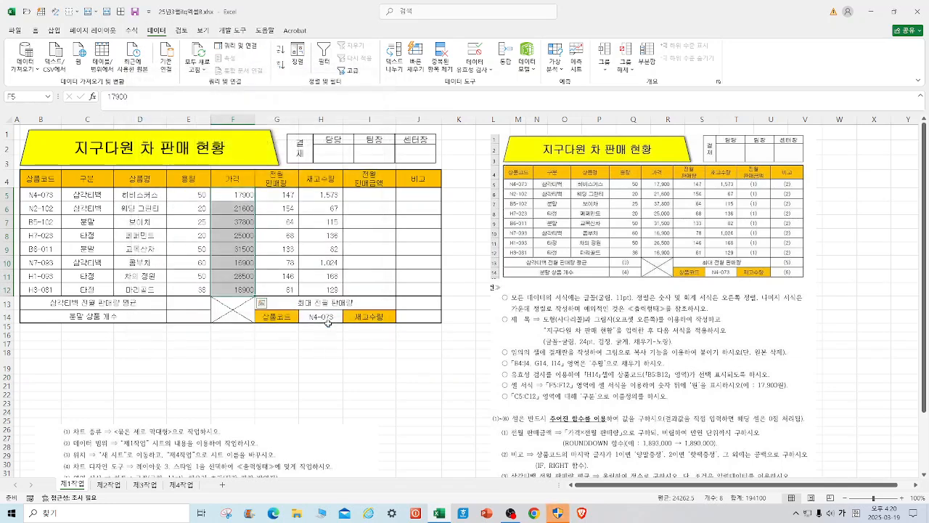
# Give the prices in F5:F12 the custom number format #,##0원.
pyautogui.rightClick(238, 273)
pyautogui.click(273, 426)
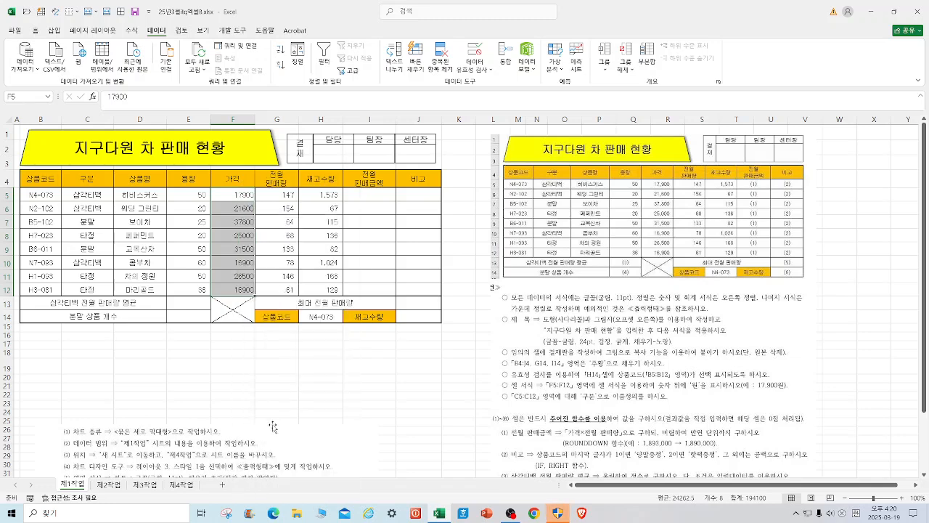
pyautogui.moveTo(259, 236); pyautogui.dragTo(403, 105)
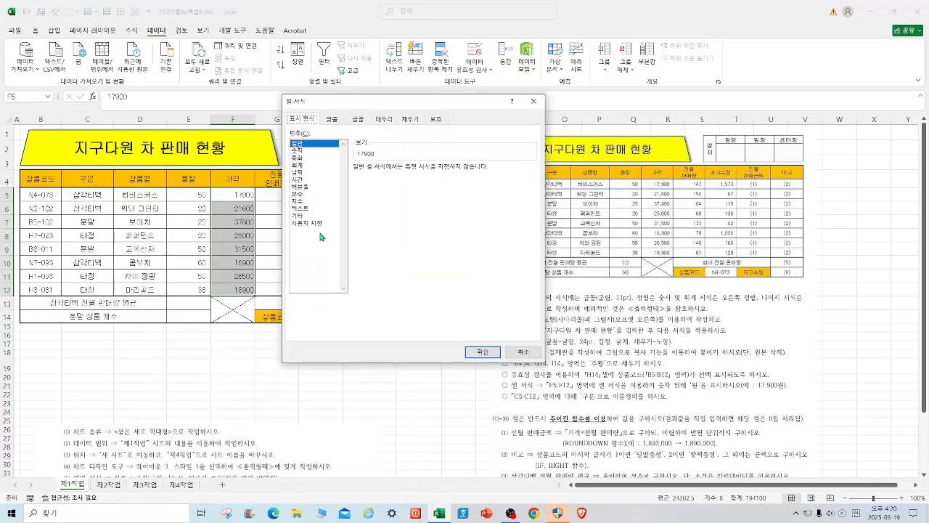
pyautogui.click(317, 223)
pyautogui.click(369, 210)
pyautogui.click(376, 177)
pyautogui.write('ㅇ')
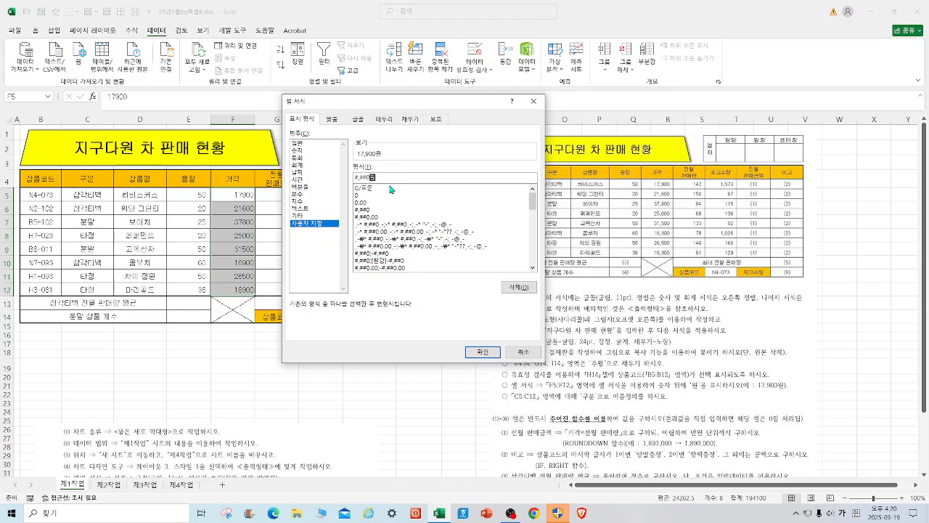
pyautogui.press('Return')
pyautogui.click(338, 387)
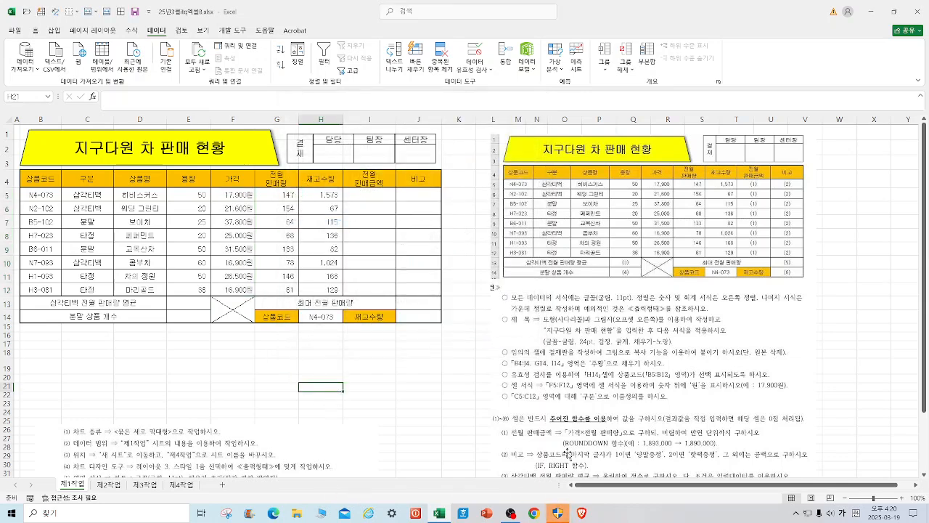
# Check the defined name of the range C5:C12, and save the workbook.
pyautogui.moveTo(87, 195); pyautogui.dragTo(87, 289)
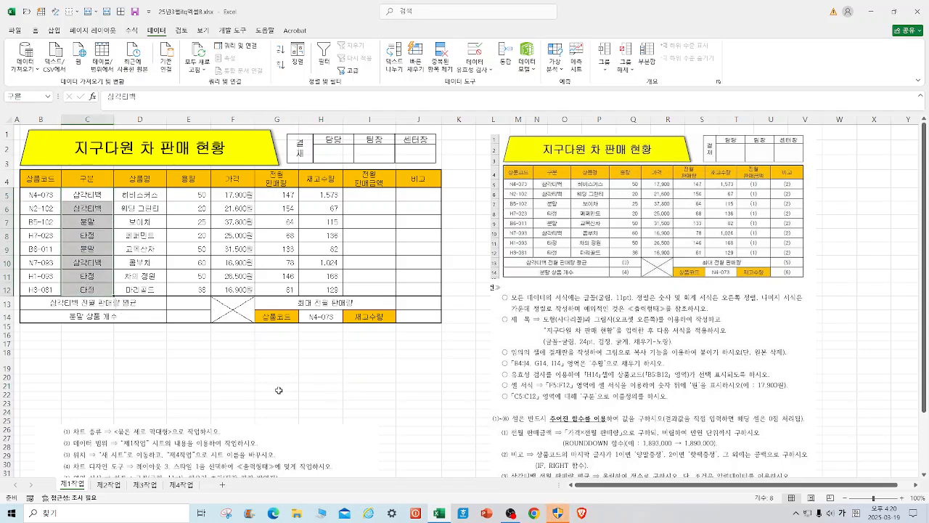
pyautogui.click(334, 361)
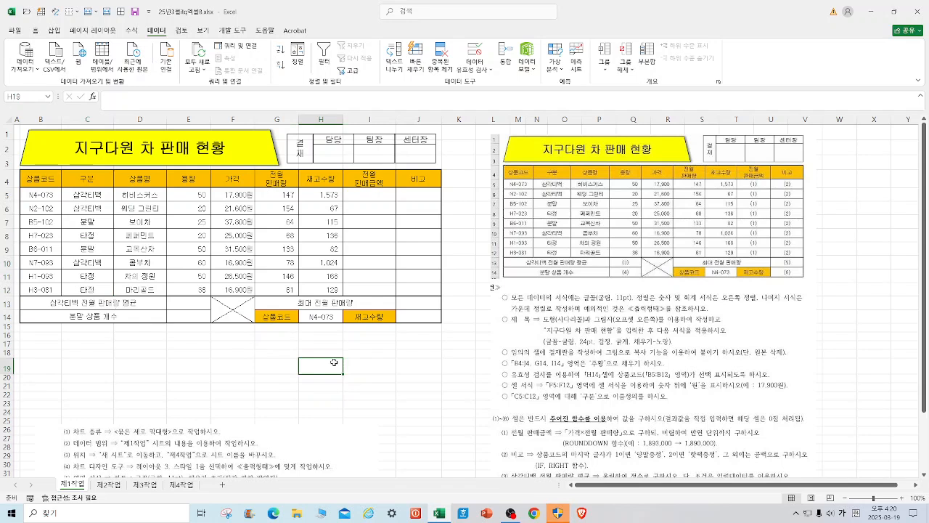
pyautogui.click(134, 15)
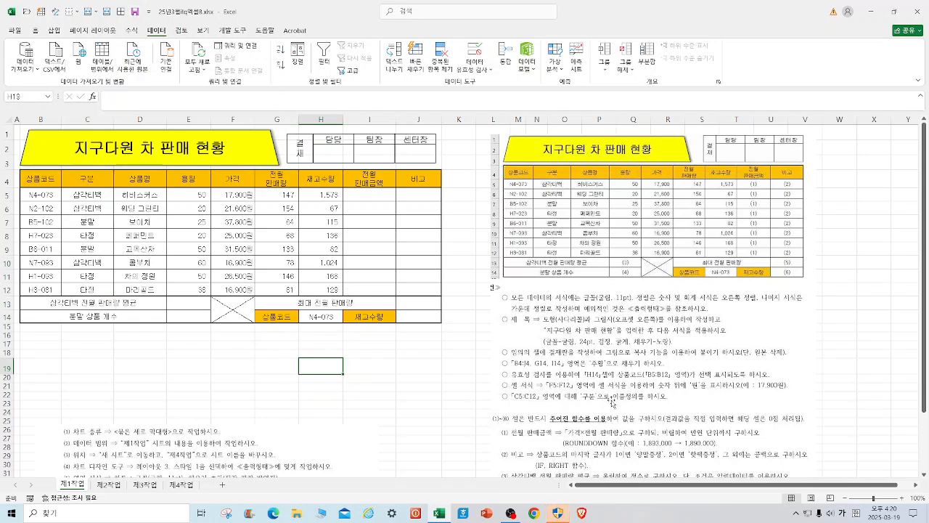
# Crop the reference picture down to the function instructions, about 7.94 cm high, and move it up beside the table.
pyautogui.click(799, 319)
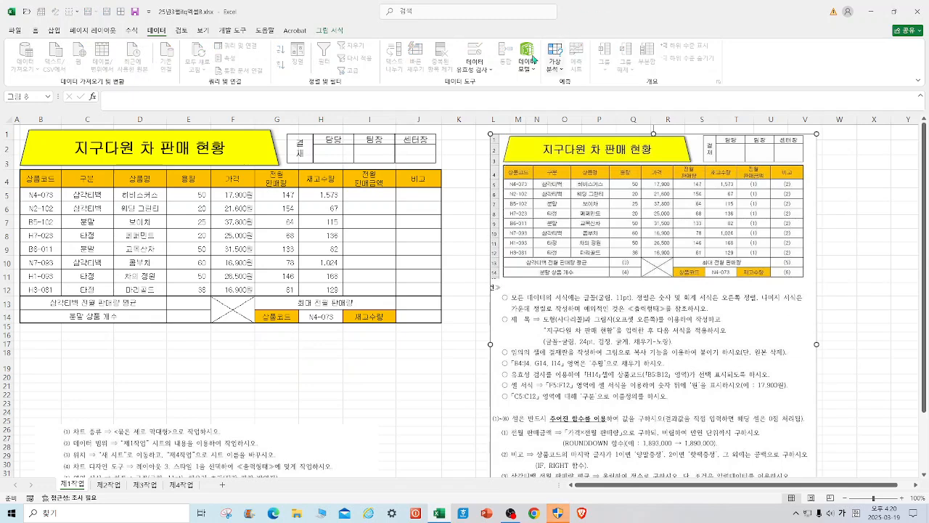
pyautogui.click(331, 31)
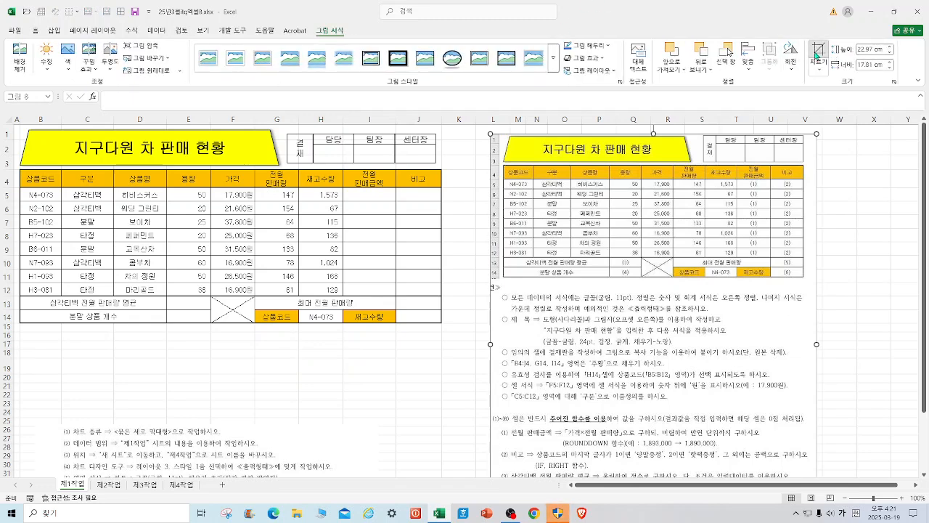
pyautogui.click(819, 54)
pyautogui.moveTo(653, 135); pyautogui.dragTo(654, 414)
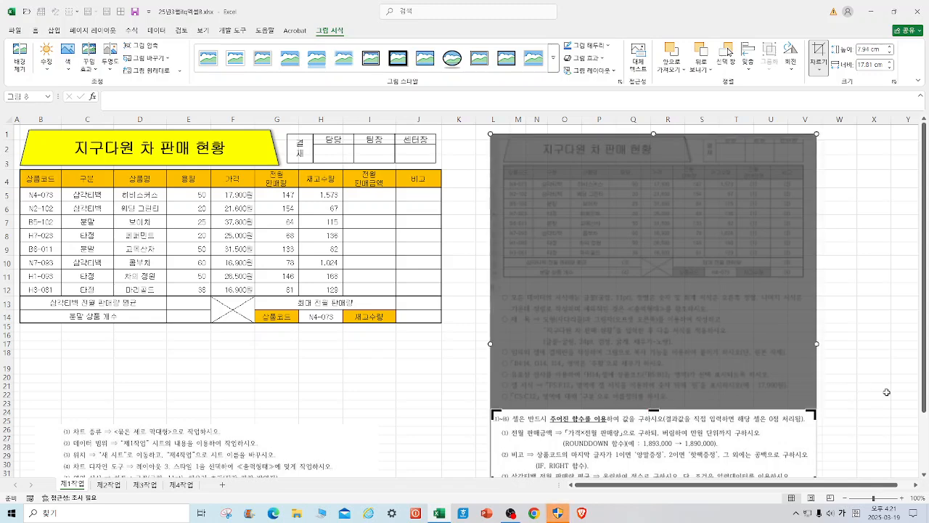
pyautogui.click(886, 392)
pyautogui.moveTo(680, 195); pyautogui.dragTo(680, 182)
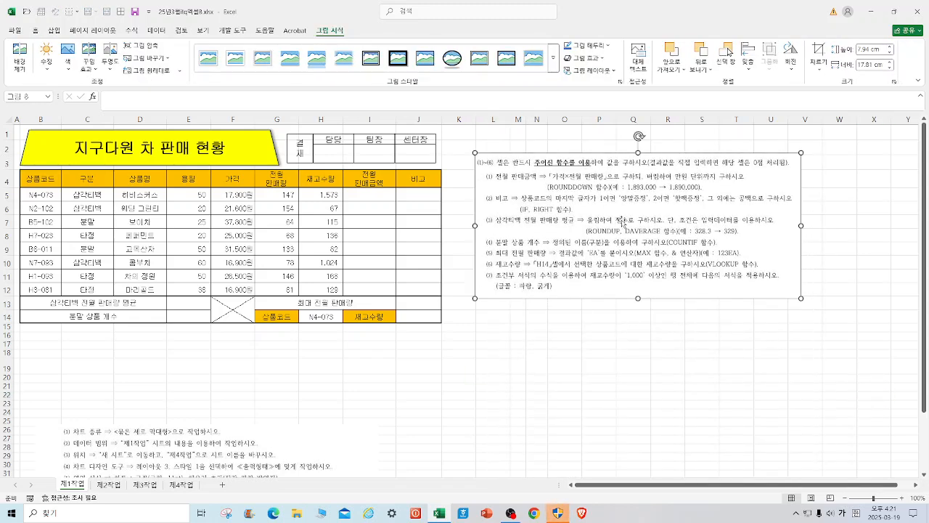
pyautogui.click(111, 485)
pyautogui.click(150, 486)
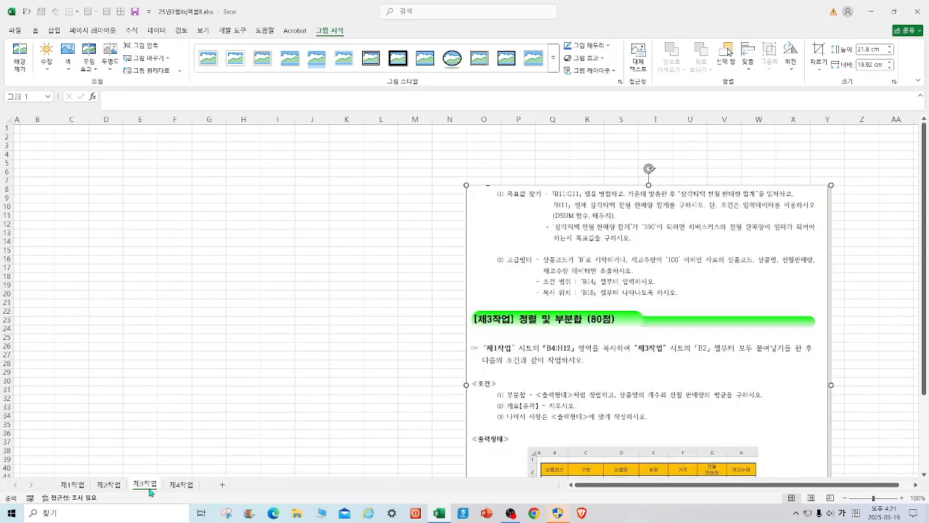
pyautogui.click(178, 489)
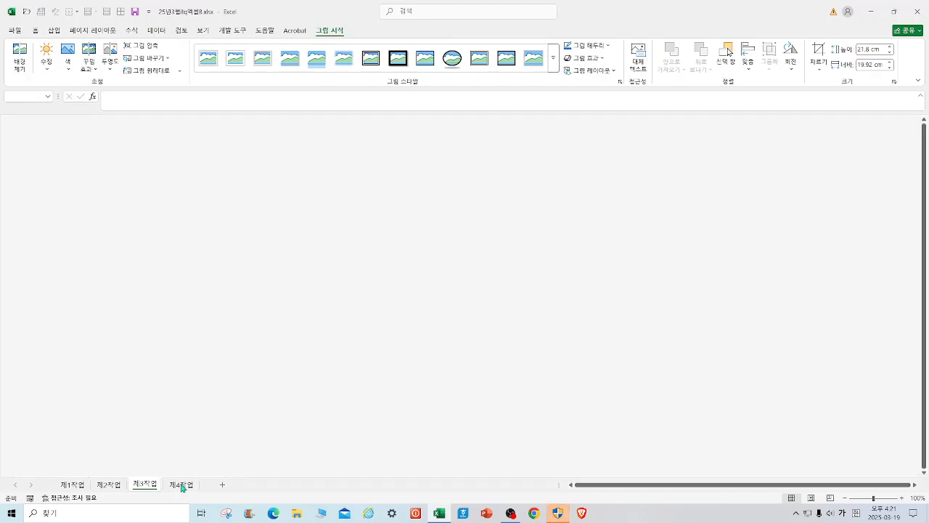
pyautogui.click(70, 485)
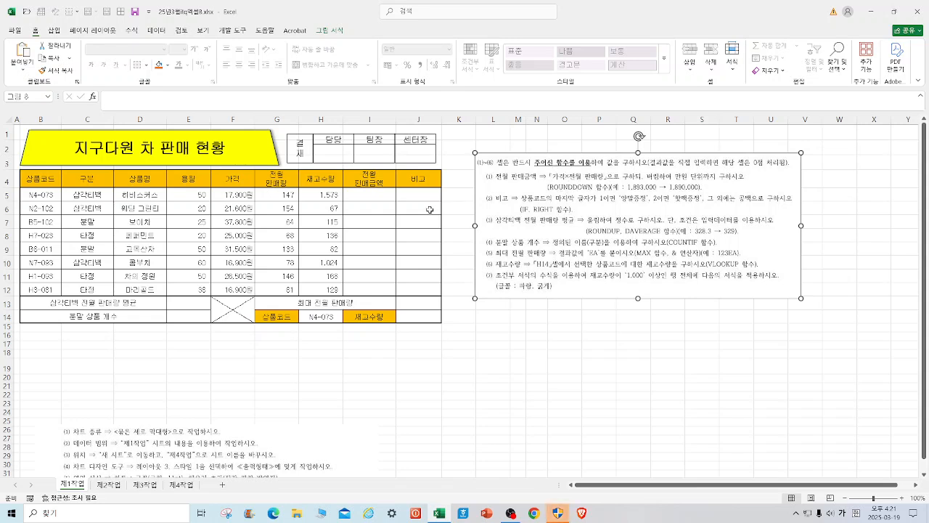
# Enter the formula =F5*G5 in I5 to multiply the price by last month's sales volume.
pyautogui.click(385, 194)
pyautogui.write('=')
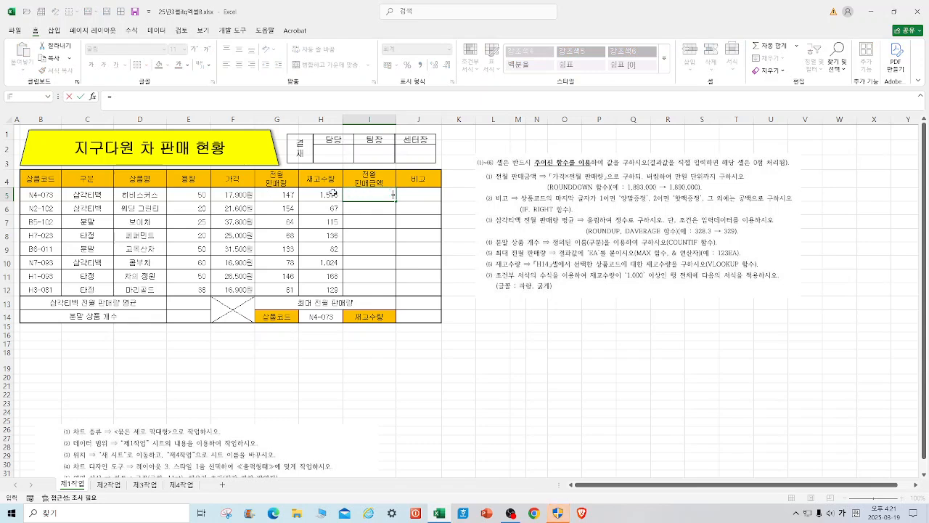
pyautogui.click(290, 192)
pyautogui.write('*')
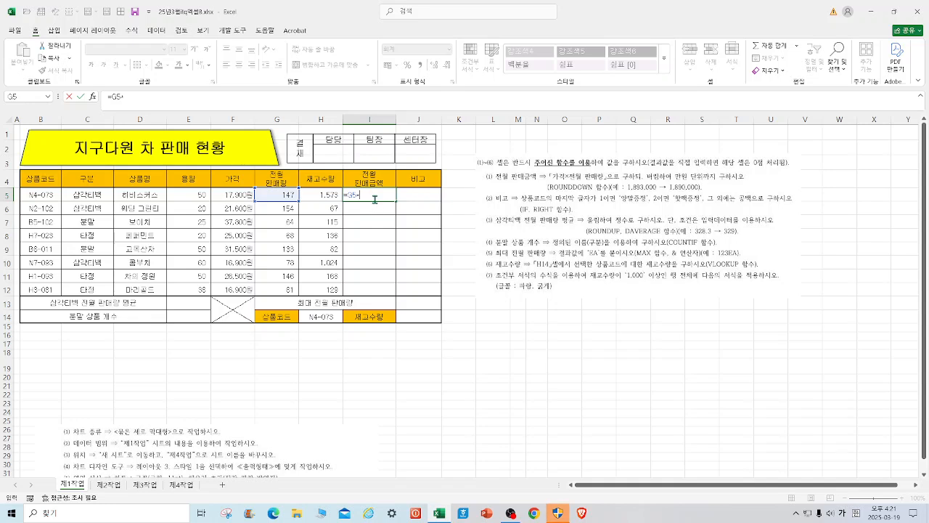
pyautogui.press('BackSpace')
pyautogui.press('BackSpace')
pyautogui.press('BackSpace')
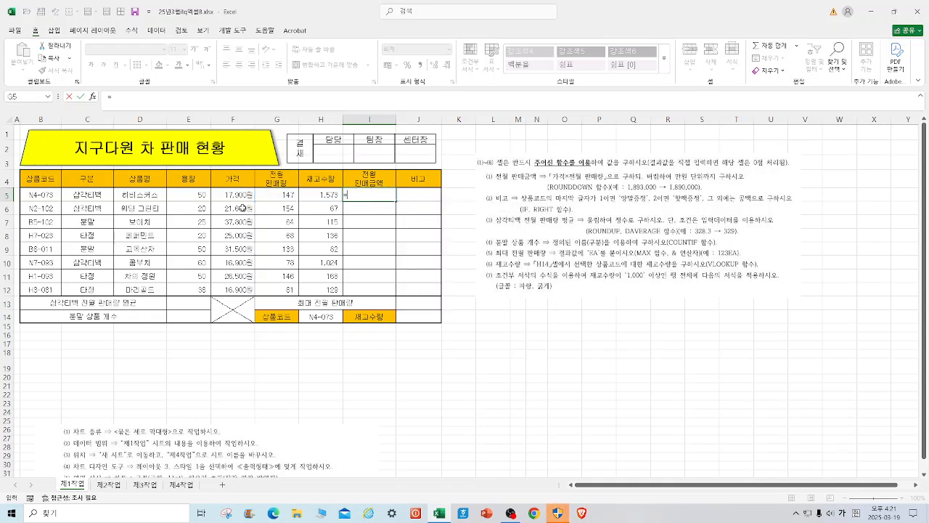
pyautogui.click(243, 195)
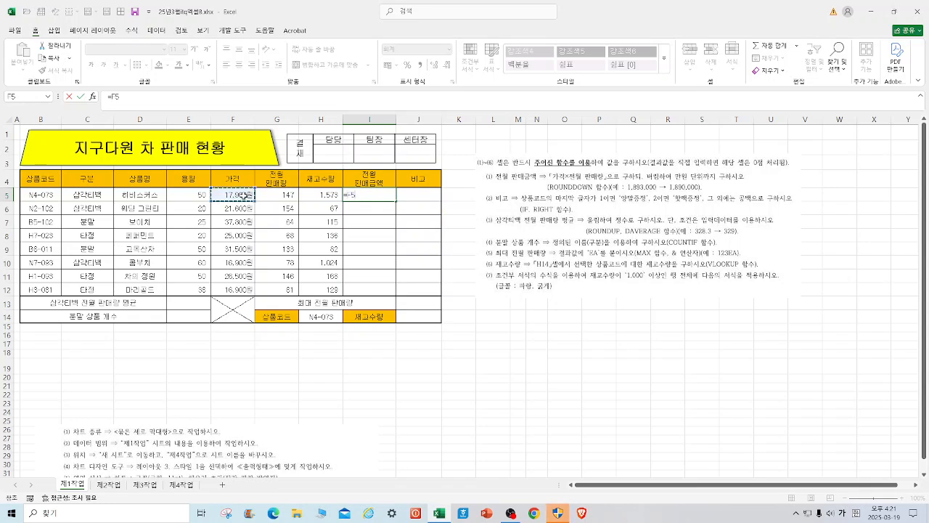
pyautogui.write('*')
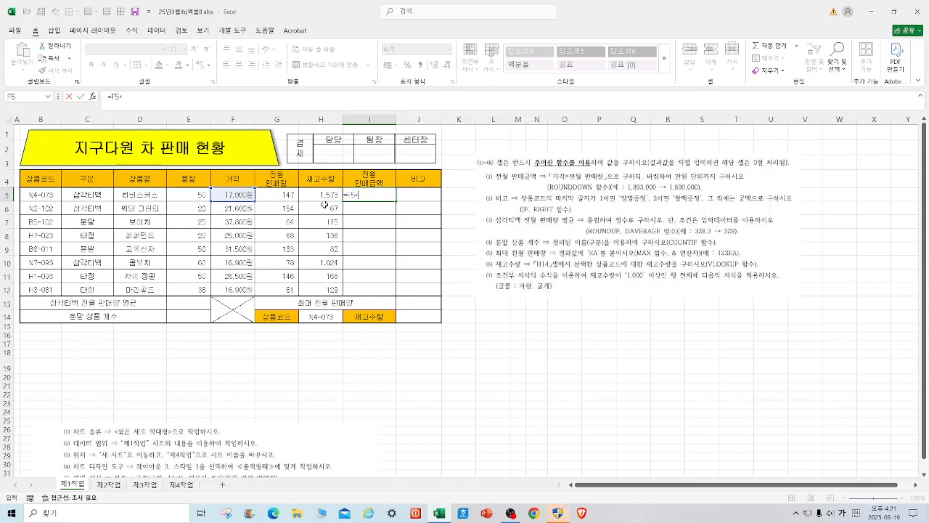
pyautogui.click(281, 196)
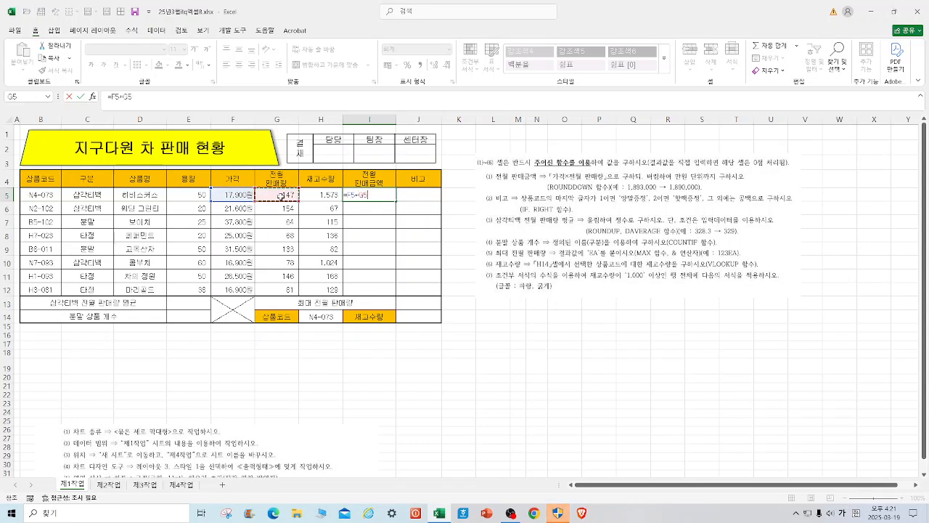
pyautogui.press('Return')
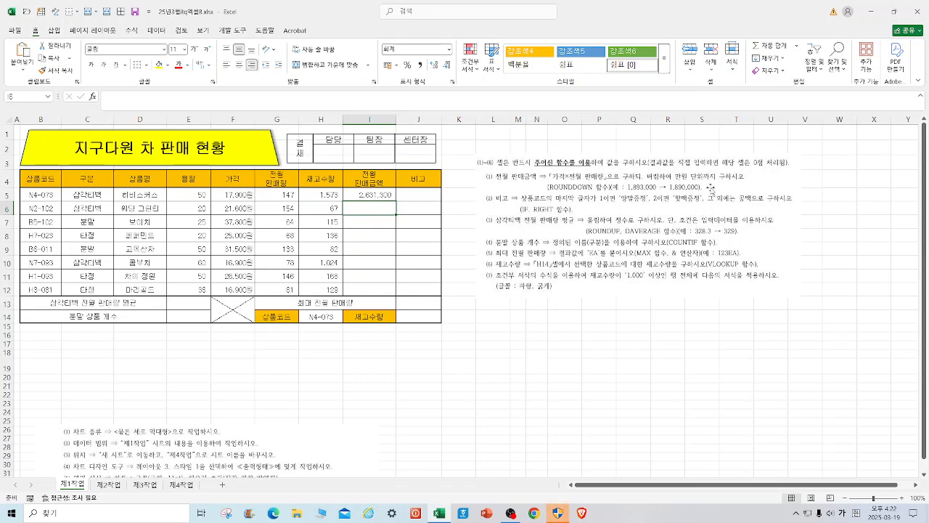
# Try to wrap the F5*G5 formula in I5 in the ROUND function with -4 digits.
pyautogui.click(356, 190)
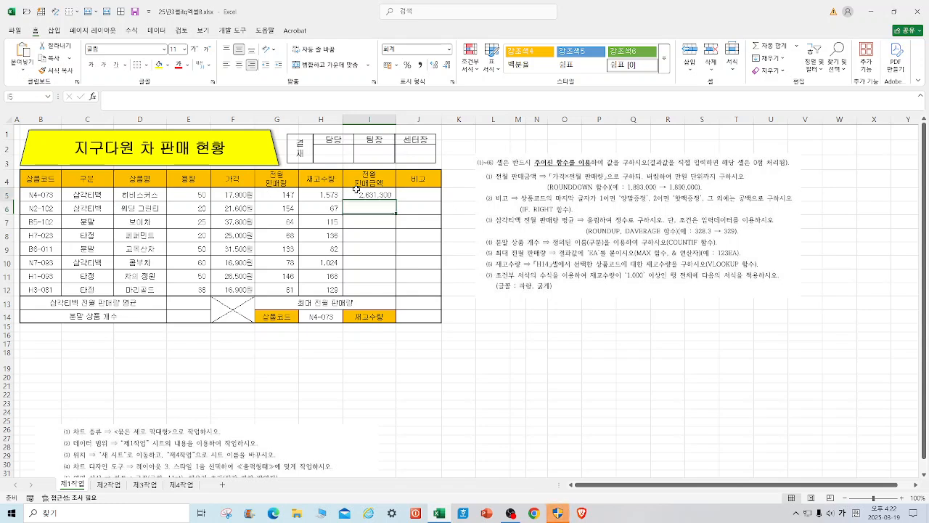
pyautogui.click(111, 96)
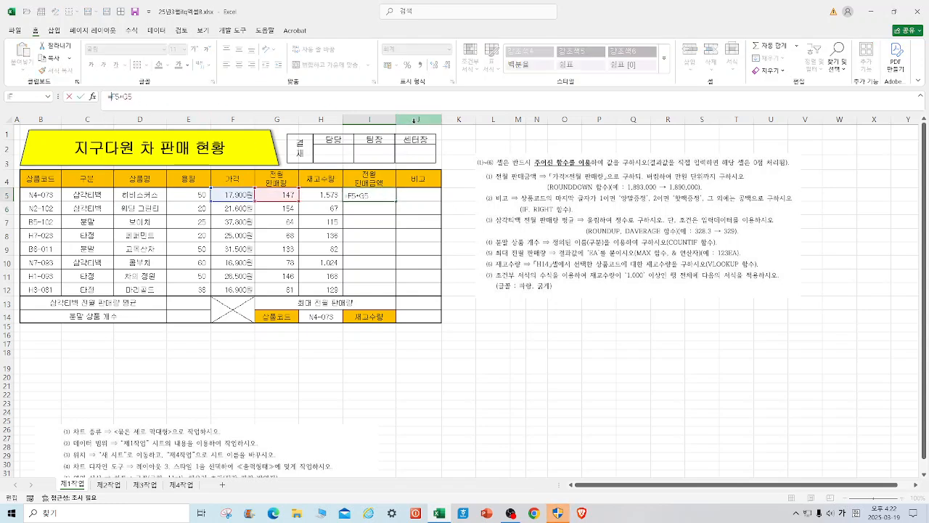
pyautogui.write('ㄱ')
pyautogui.press('BackSpace')
pyautogui.write('ROUND')
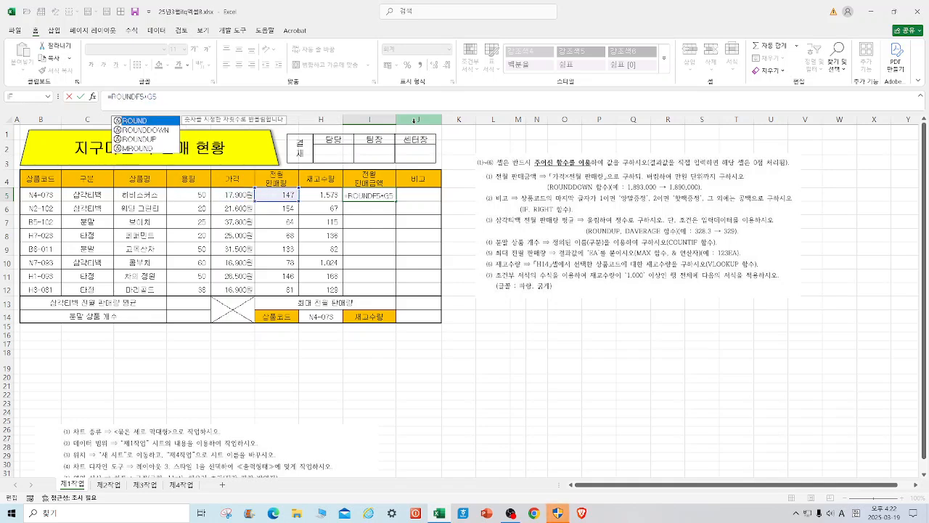
pyautogui.doubleClick(164, 124)
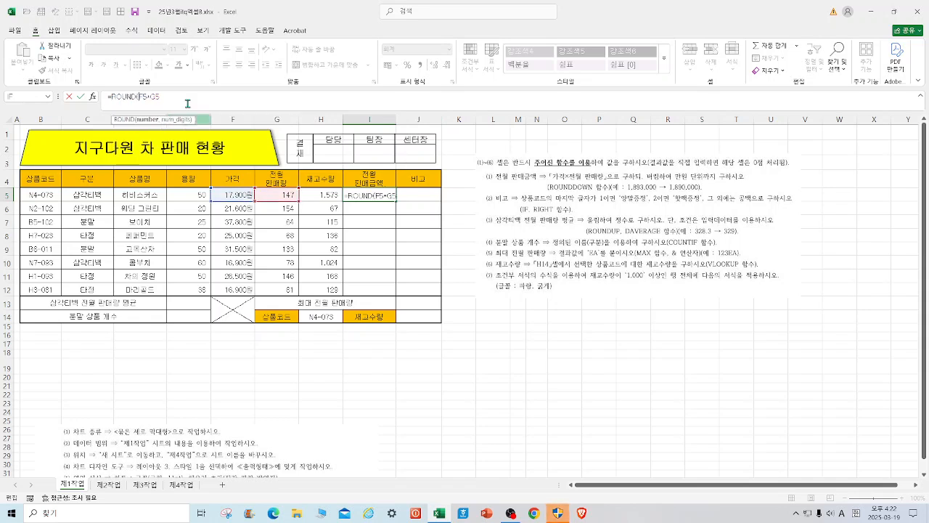
pyautogui.write('),-4)')
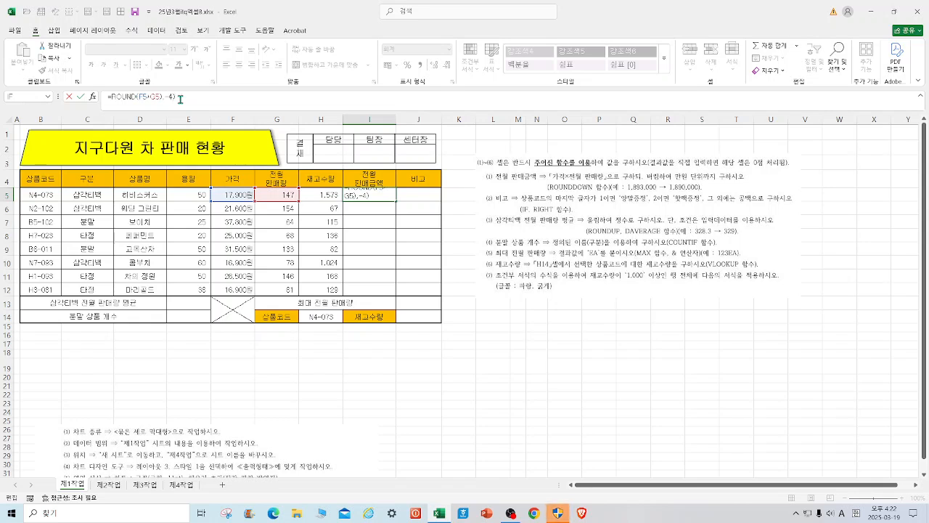
pyautogui.press('Return')
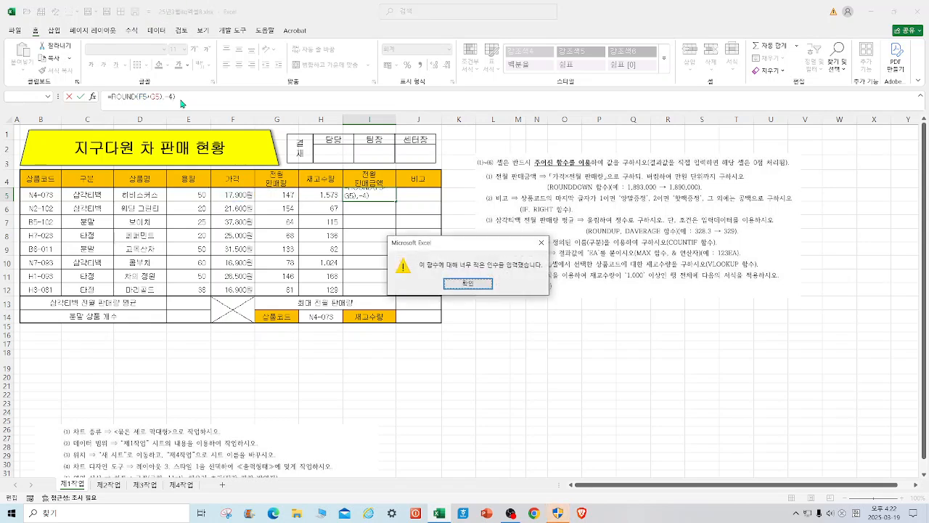
pyautogui.click(541, 242)
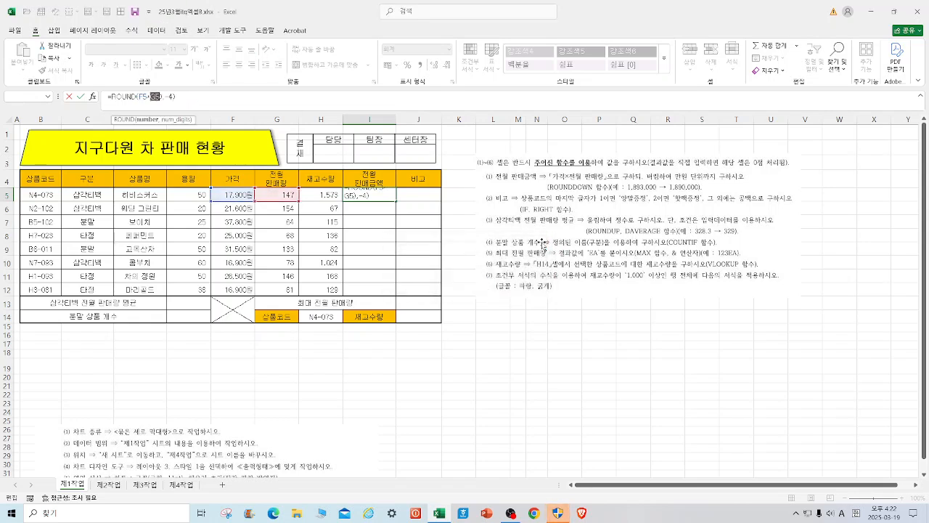
# Change the function in the I5 formula to ROUNDDOWN and try to enter it.
pyautogui.click(222, 106)
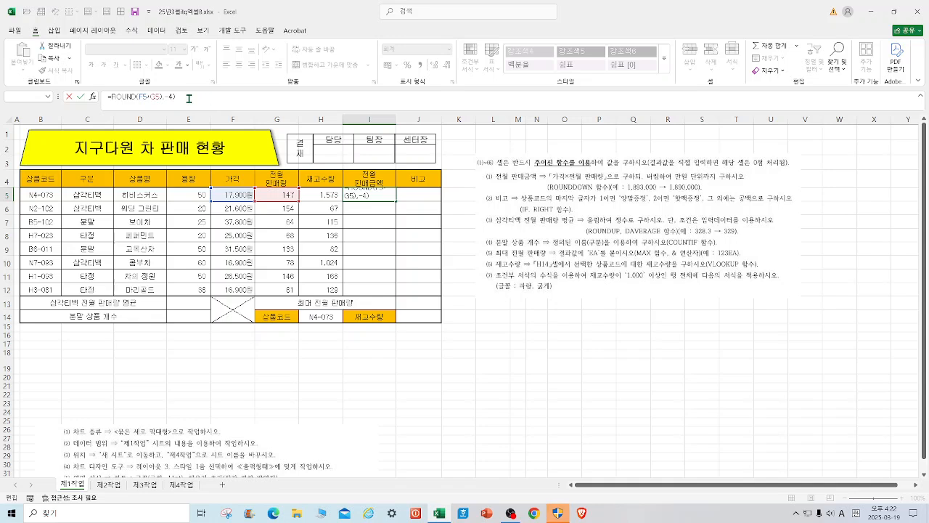
pyautogui.click(136, 97)
pyautogui.write('DO')
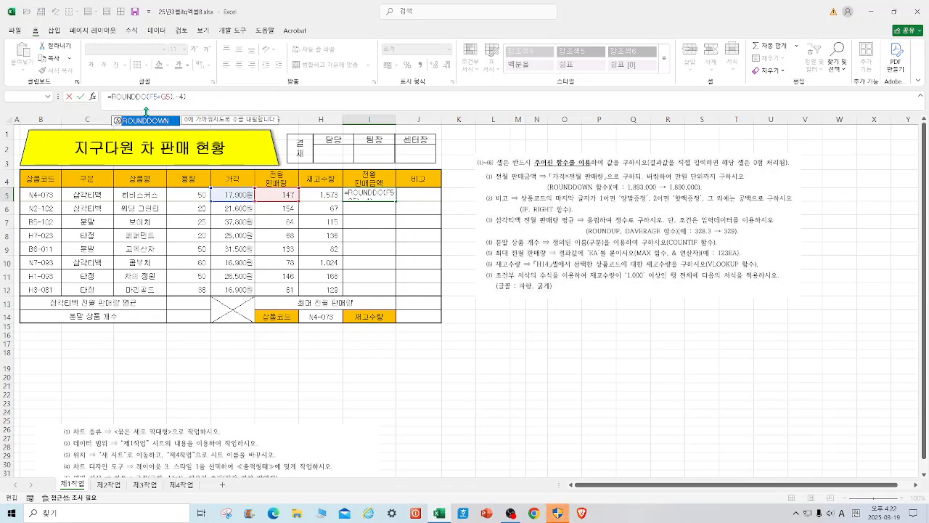
pyautogui.write('WN')
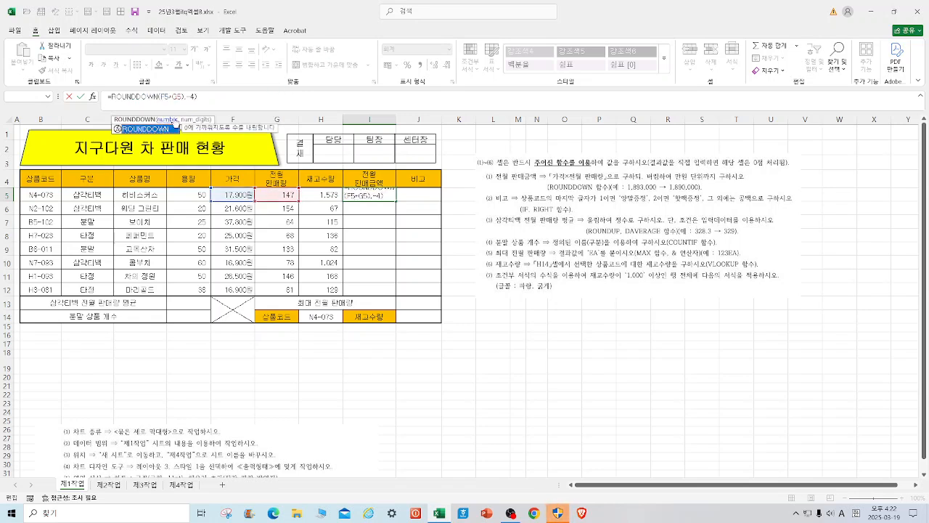
pyautogui.click(215, 98)
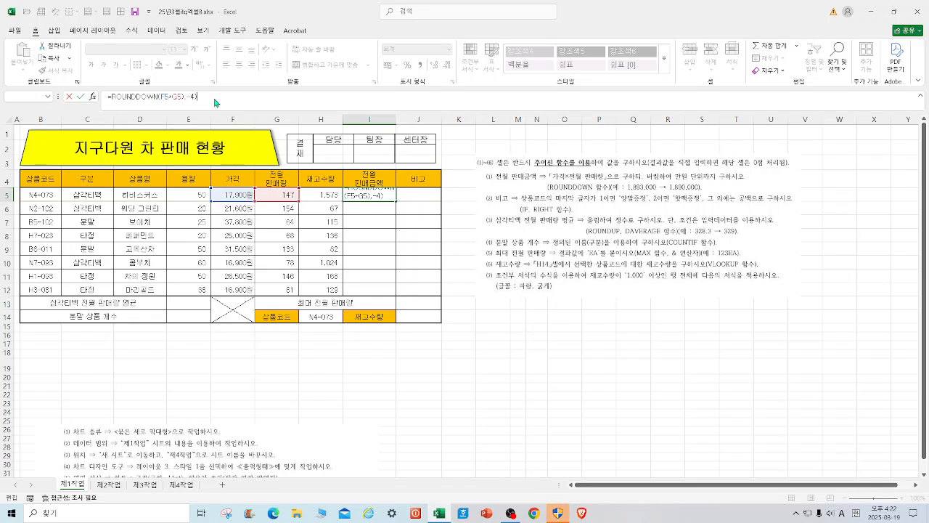
pyautogui.press('Return')
pyautogui.press('Return')
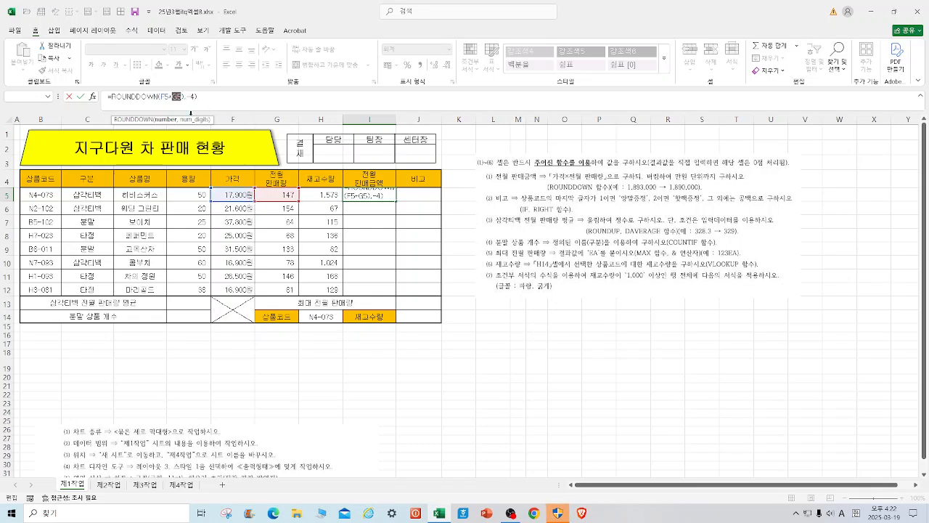
# Add the missing opening parenthesis so that I5 reads =ROUNDDOWN((F5*G5),-4), and enter the formula.
pyautogui.click(158, 98)
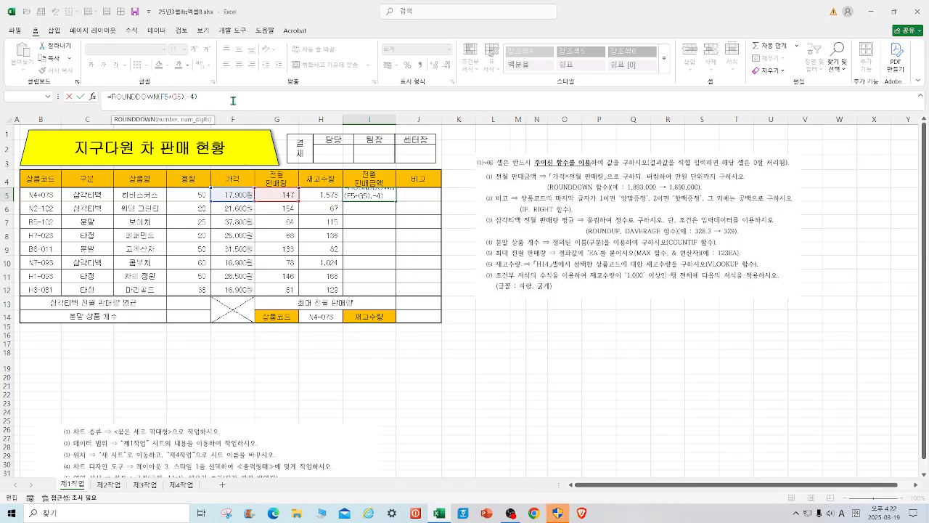
pyautogui.write('(')
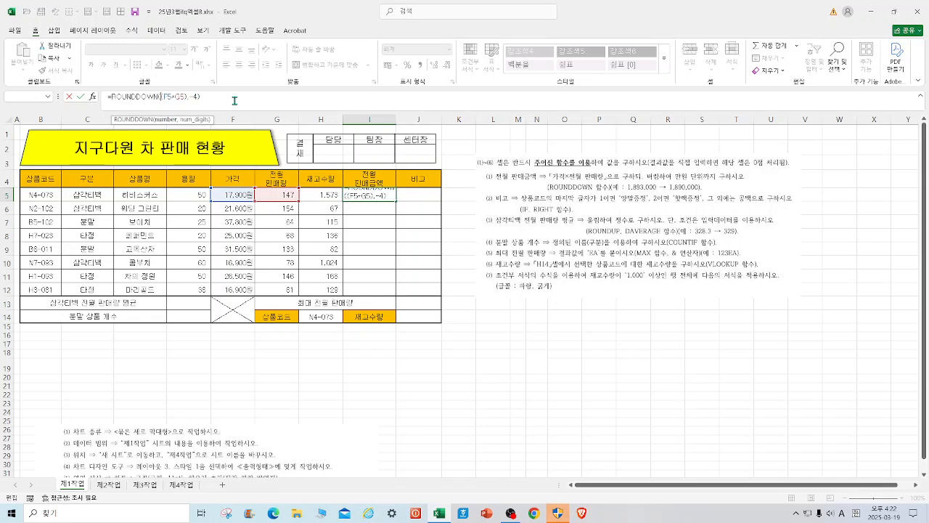
pyautogui.click(218, 98)
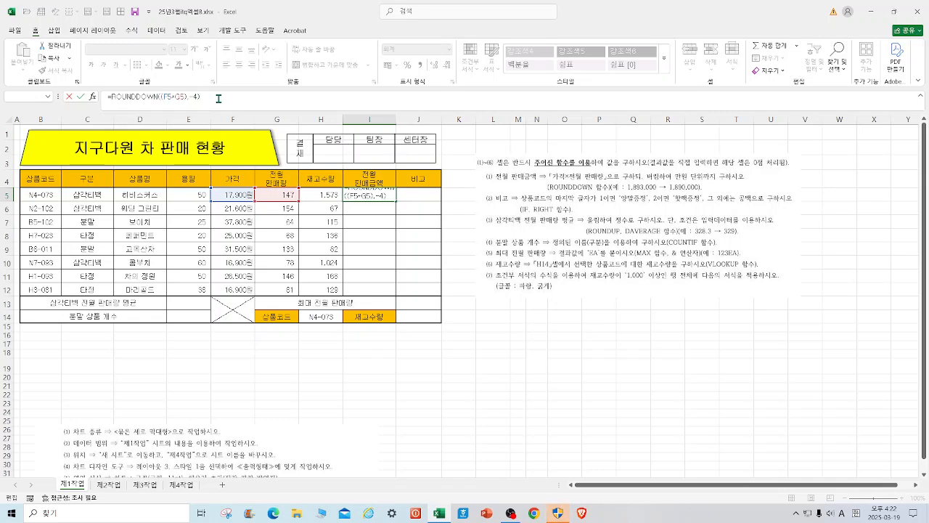
pyautogui.press('Return')
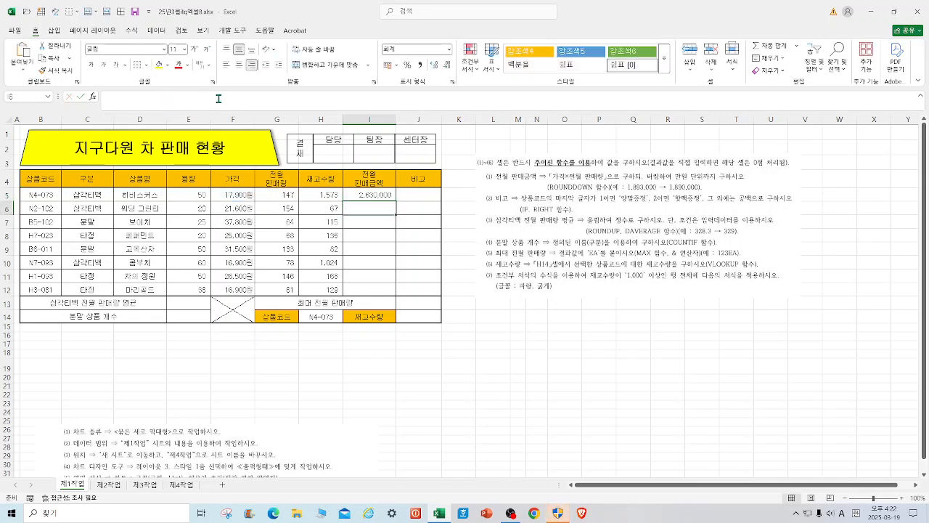
# Fill the ROUNDDOWN formula from I5 down through I12.
pyautogui.click(391, 196)
pyautogui.moveTo(396, 202); pyautogui.dragTo(397, 293)
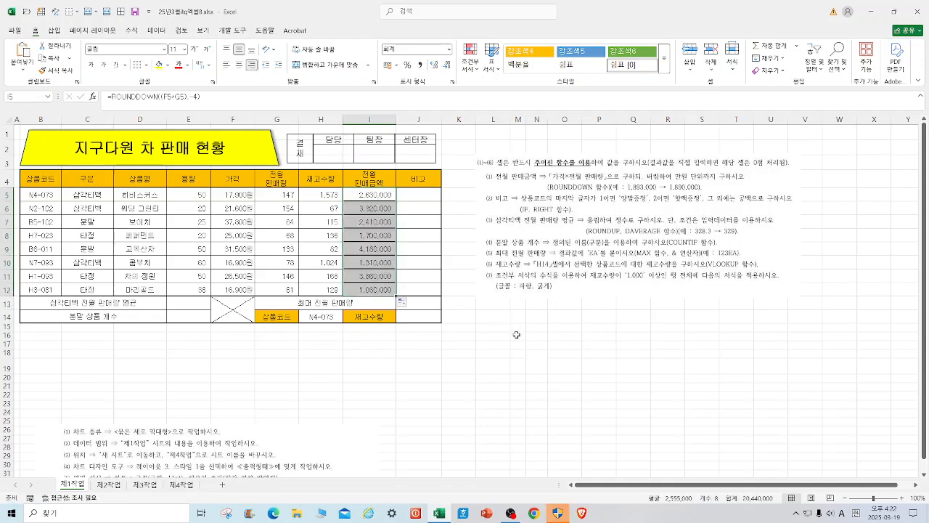
pyautogui.click(542, 366)
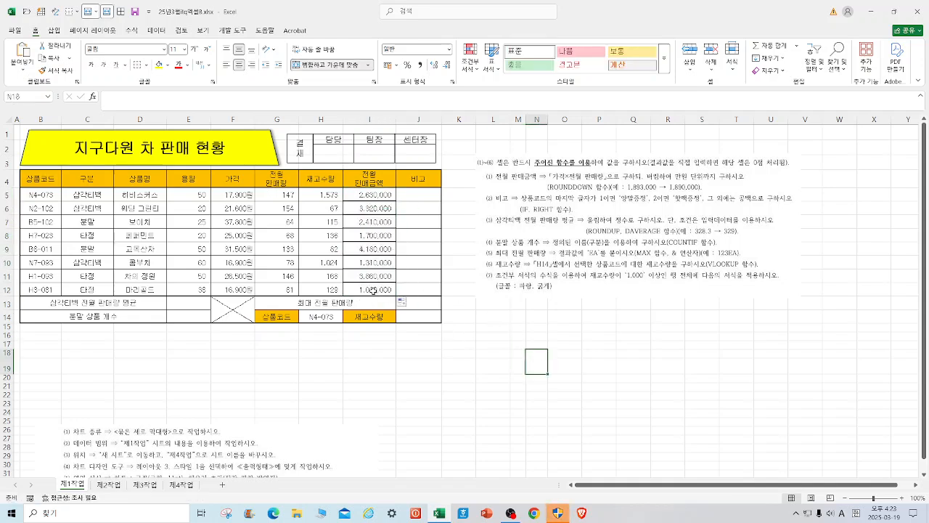
pyautogui.click(367, 380)
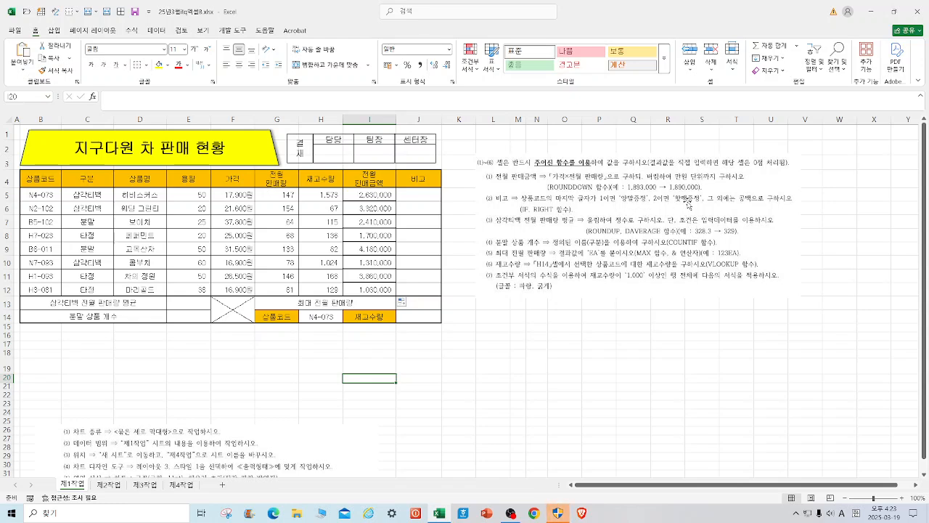
# Start an IF formula in J5 with the logical test RIGHT(B5,1)="1" in its function arguments.
pyautogui.click(421, 194)
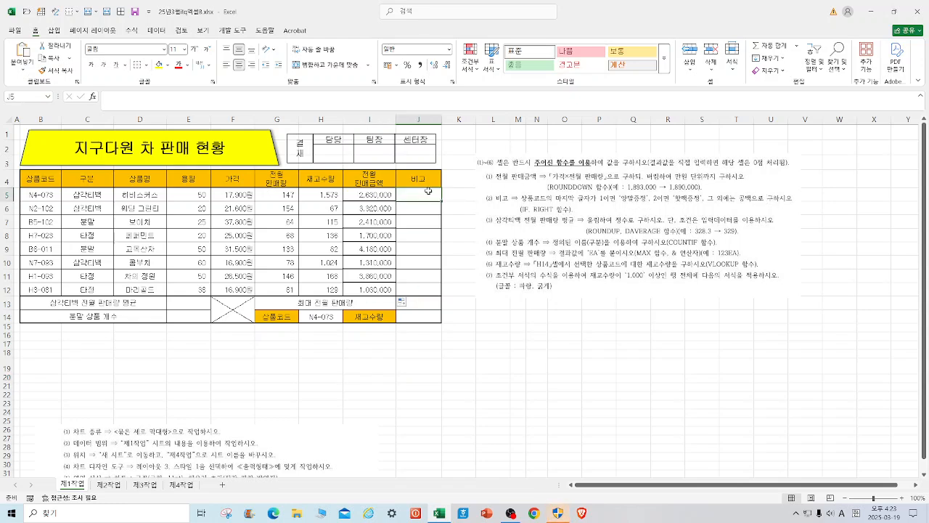
pyautogui.write('=IF')
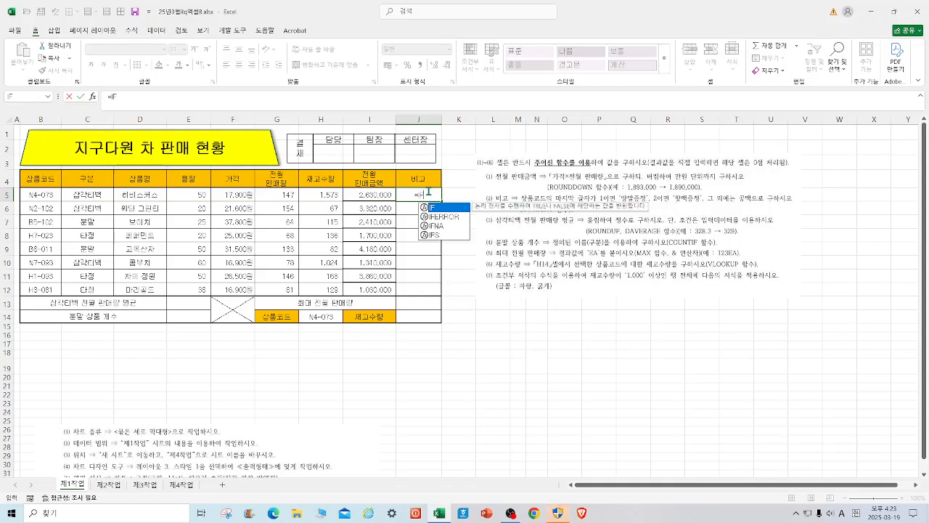
pyautogui.doubleClick(436, 207)
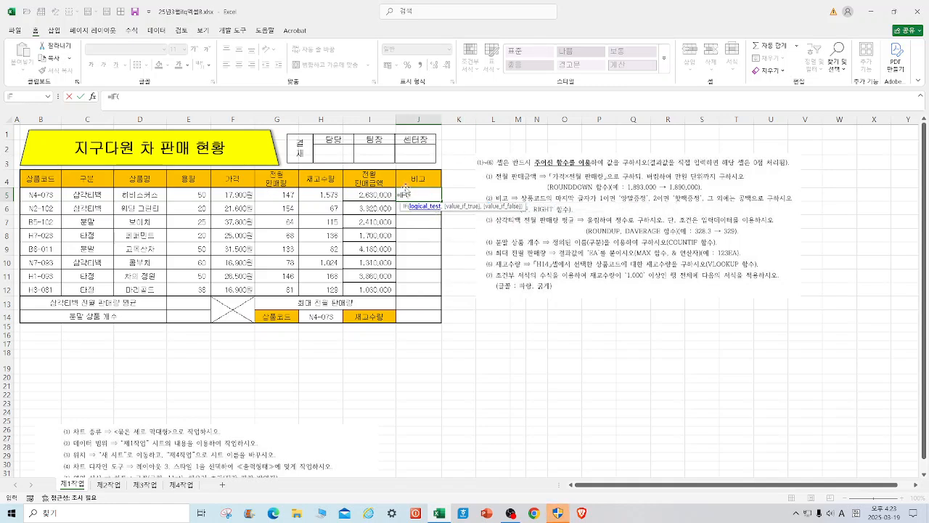
pyautogui.click(94, 96)
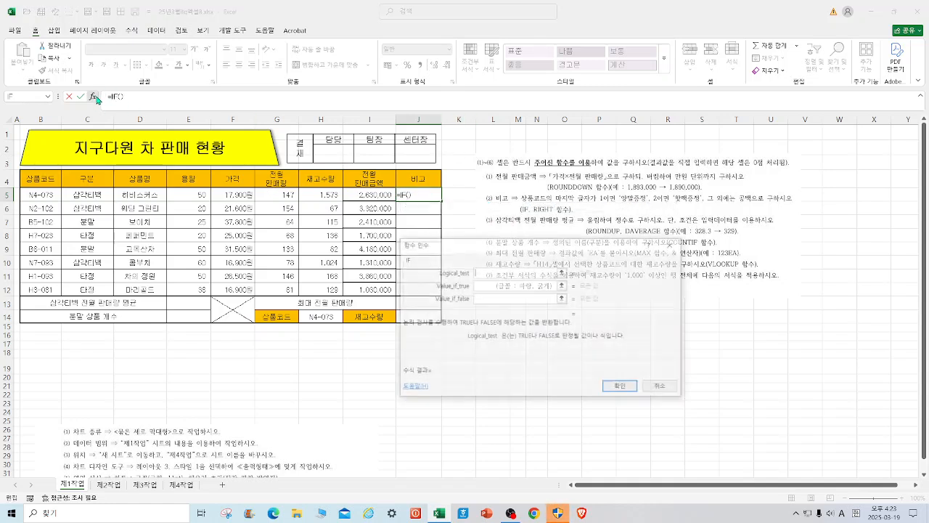
pyautogui.write('RIGHT')
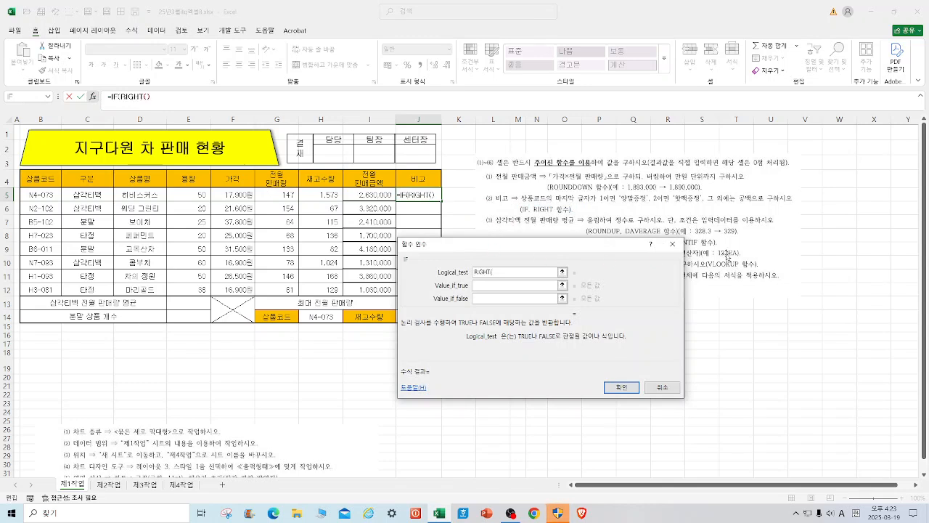
pyautogui.write('(')
pyautogui.click(42, 195)
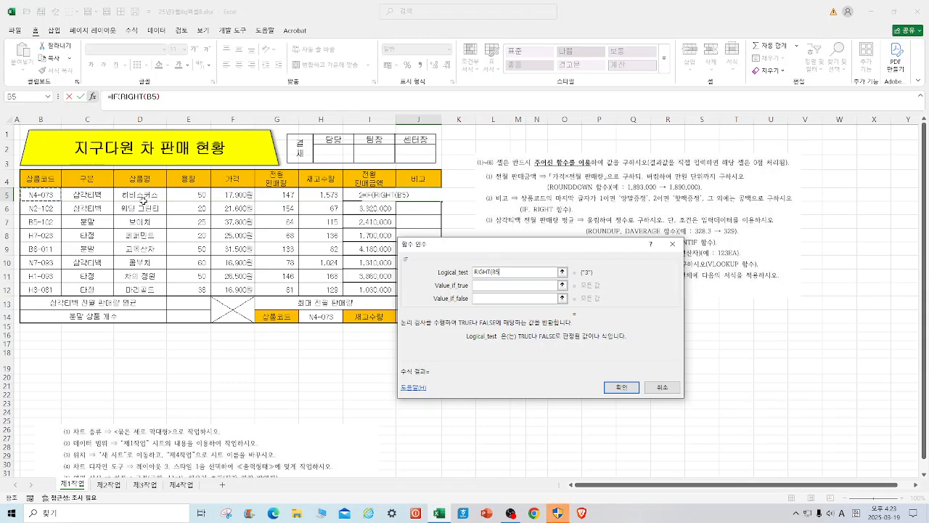
pyautogui.write(',1)="1"')
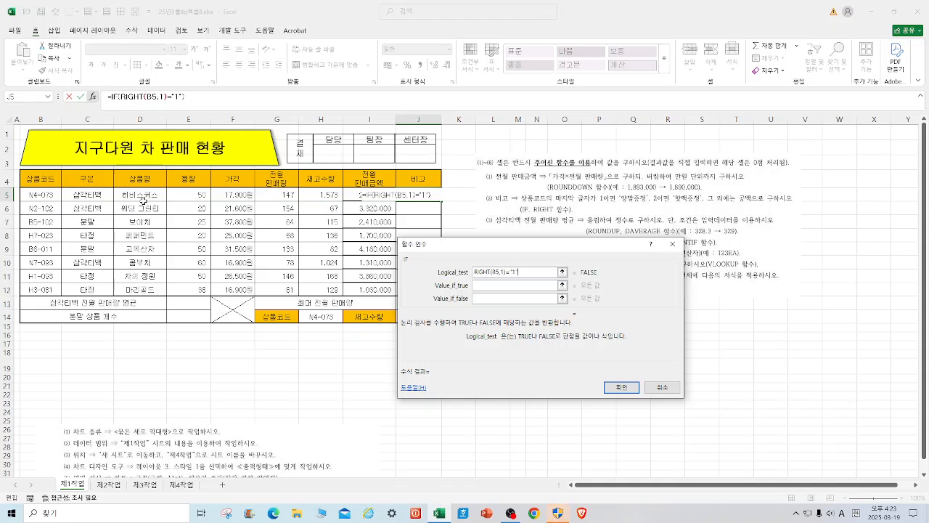
# Set the J5 IF function's value if true to 양말증정.
pyautogui.click(501, 288)
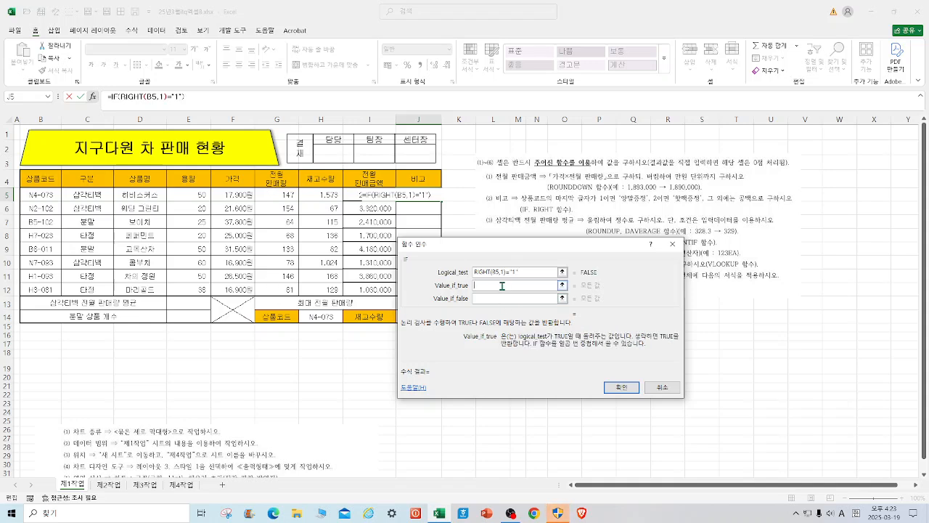
pyautogui.write('ㅇ')
pyautogui.write('양말증정')
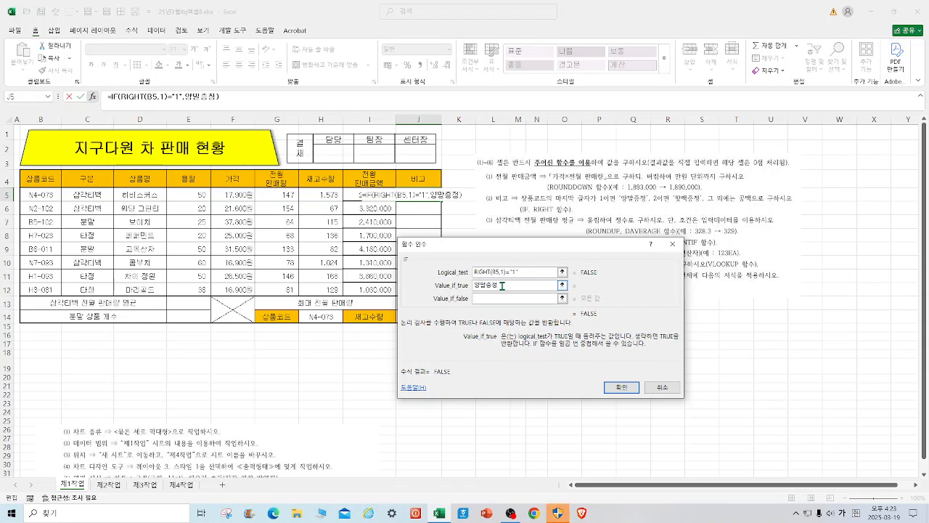
# Nest a second IF as the value if false, reusing the copied logical test changed to RIGHT(B5,1)="2".
pyautogui.moveTo(533, 272); pyautogui.dragTo(463, 274)
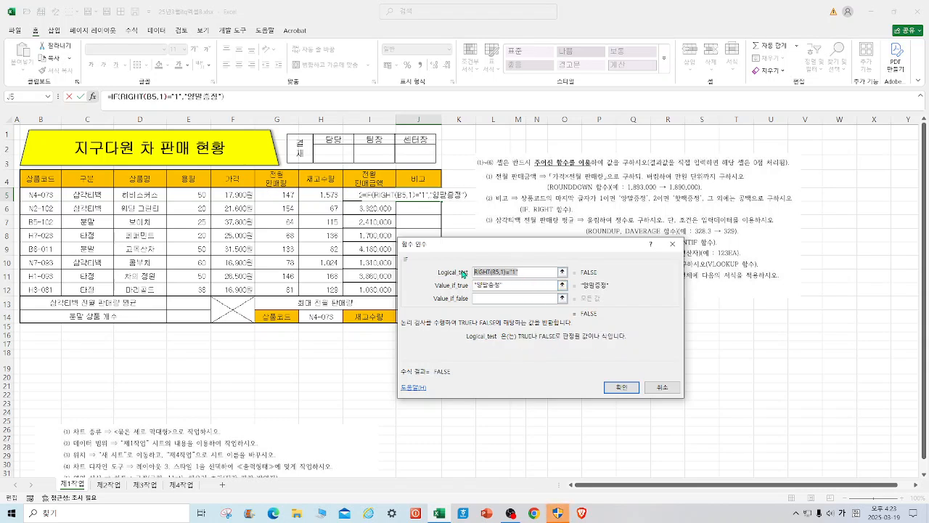
pyautogui.click(506, 299)
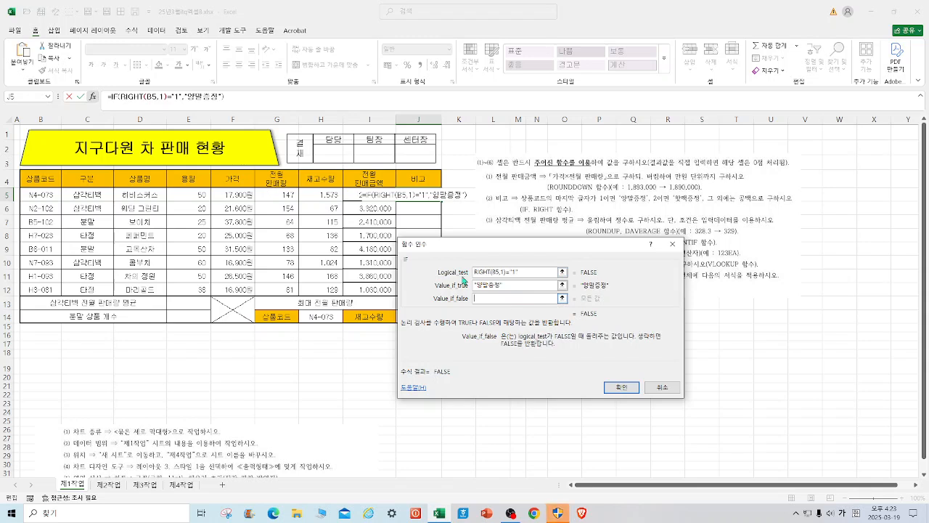
pyautogui.click(28, 97)
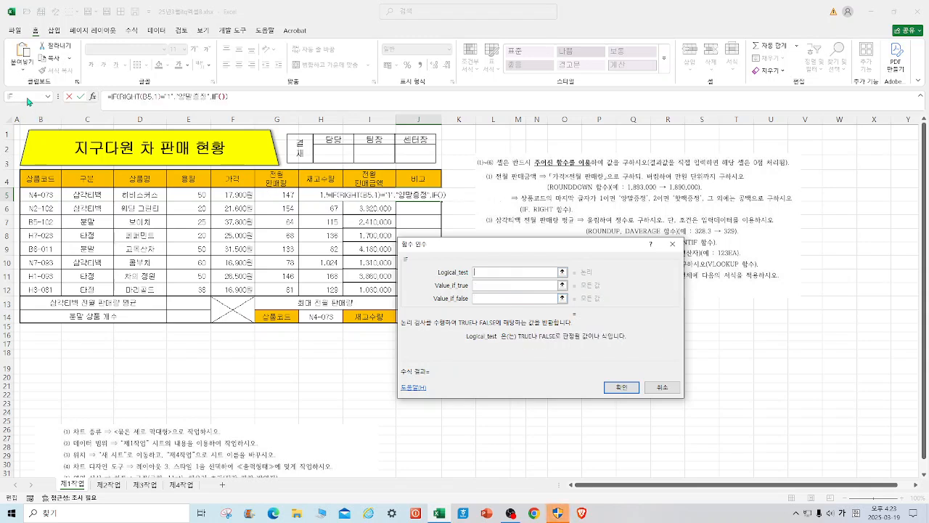
pyautogui.click(496, 271)
pyautogui.hotkey('ctrl', 'v')
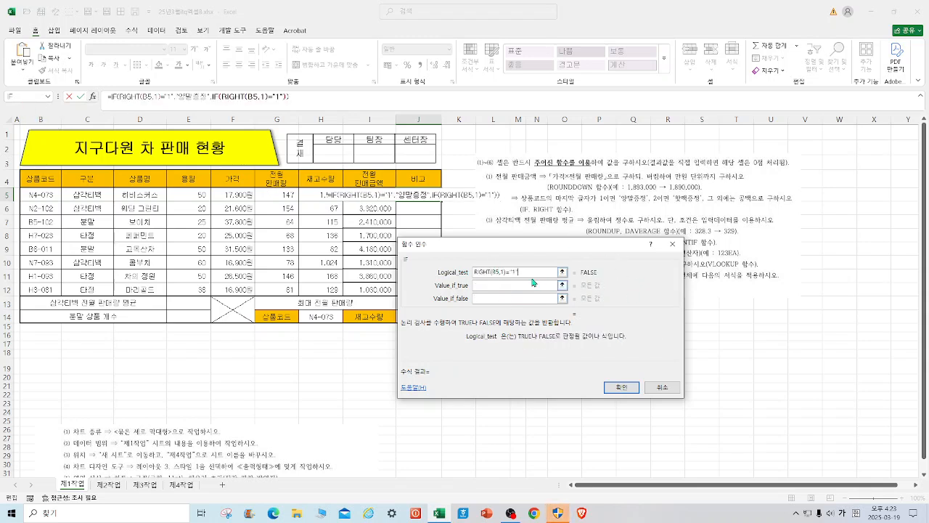
pyautogui.click(516, 272)
pyautogui.press('BackSpace')
pyautogui.write('2')
# Set the nested IF's value if true to 핫백증정.
pyautogui.click(517, 285)
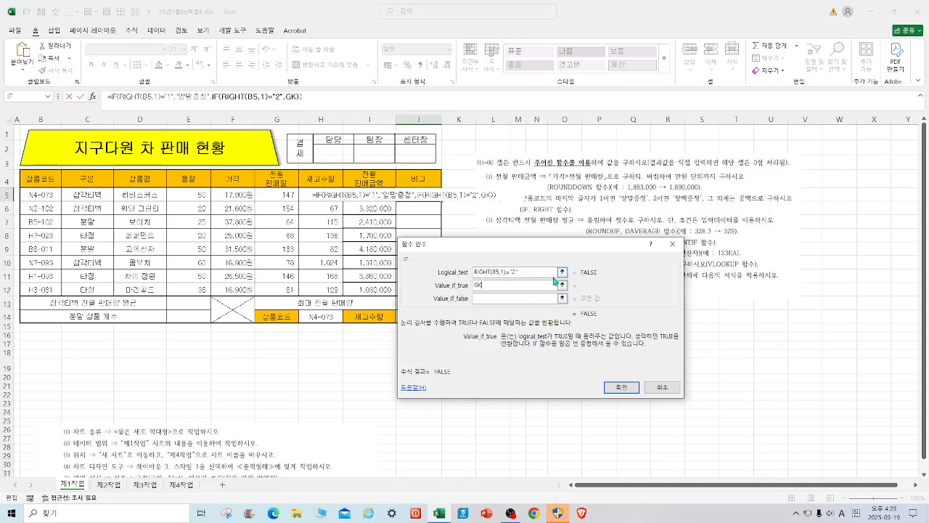
pyautogui.write('핫')
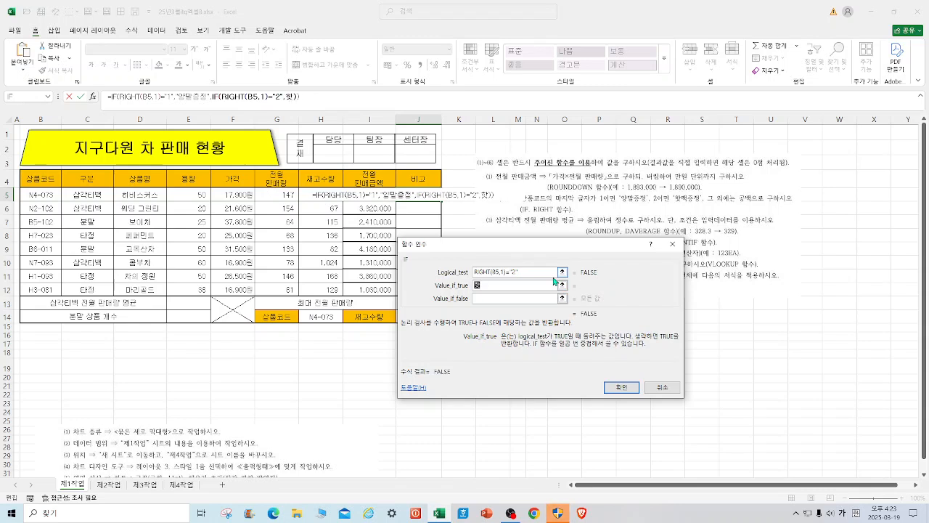
pyautogui.write('빼백송ㅈ')
# Set the nested IF's value if false to "", complete the formula and fill it down through J12.
pyautogui.click(516, 297)
pyautogui.write('""')
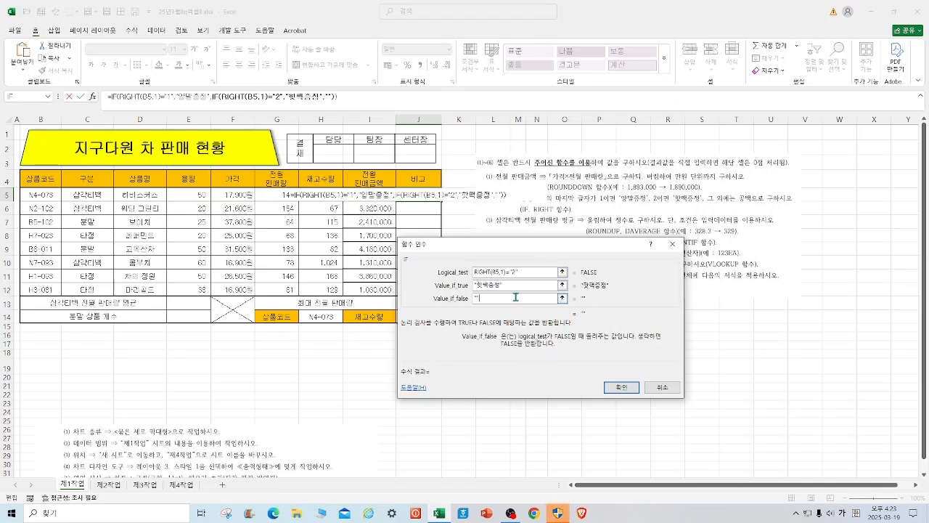
pyautogui.click(619, 386)
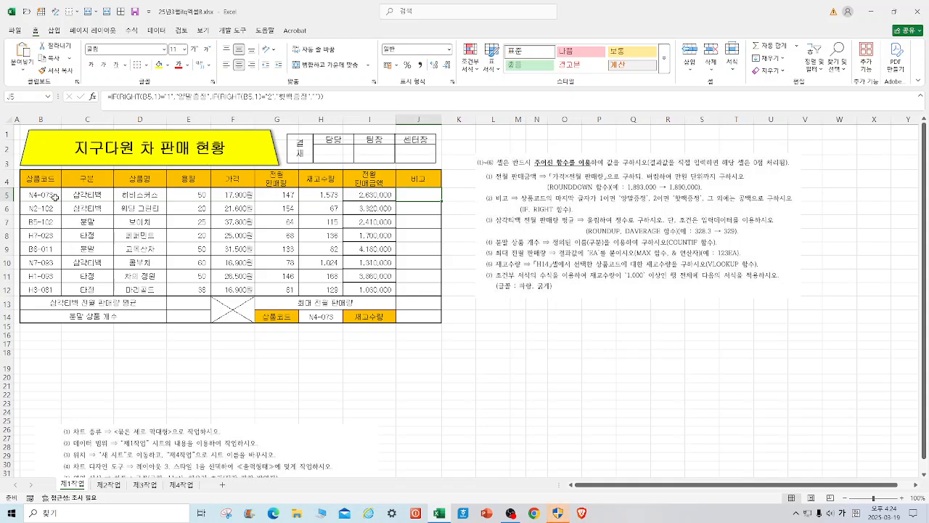
pyautogui.moveTo(441, 202); pyautogui.dragTo(441, 292)
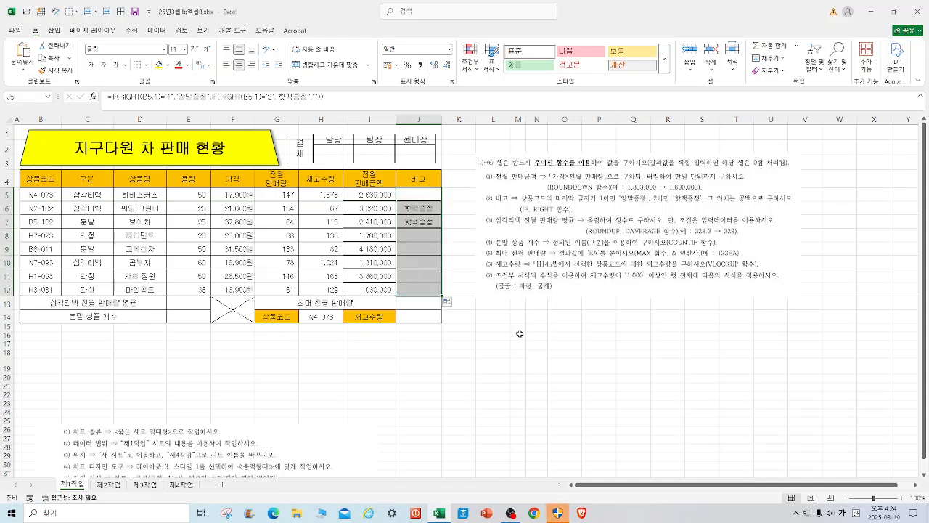
pyautogui.click(555, 359)
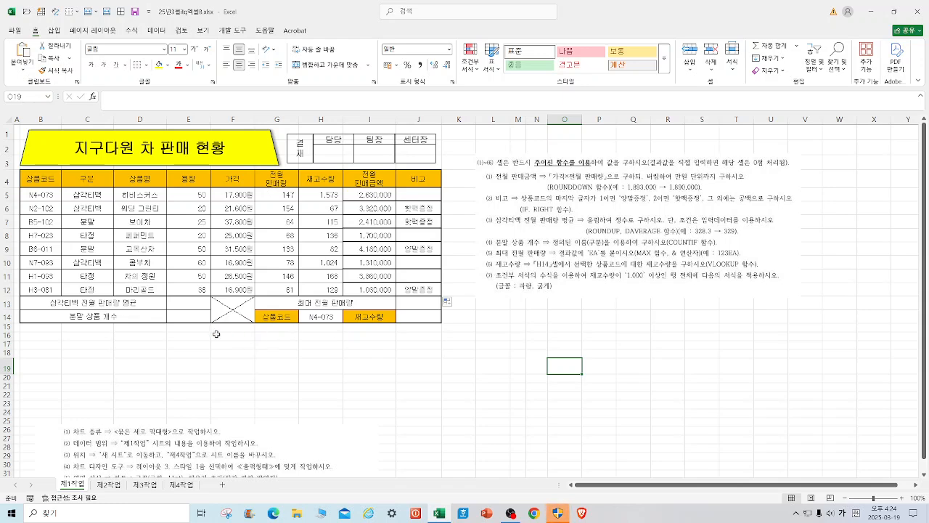
# Start a DAVERAGE formula in E13 with B4:J12 as the database in its function arguments.
pyautogui.click(196, 303)
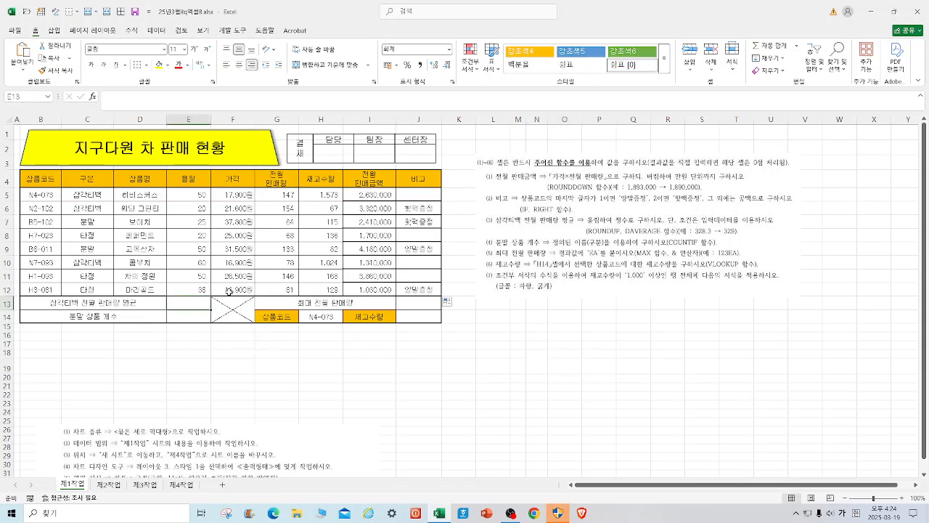
pyautogui.write('=DAV')
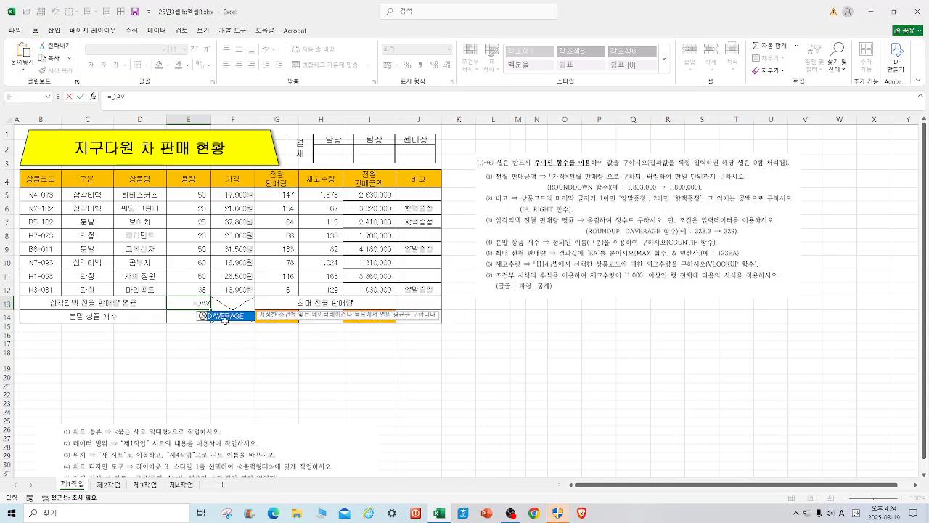
pyautogui.click(223, 323)
pyautogui.doubleClick(189, 303)
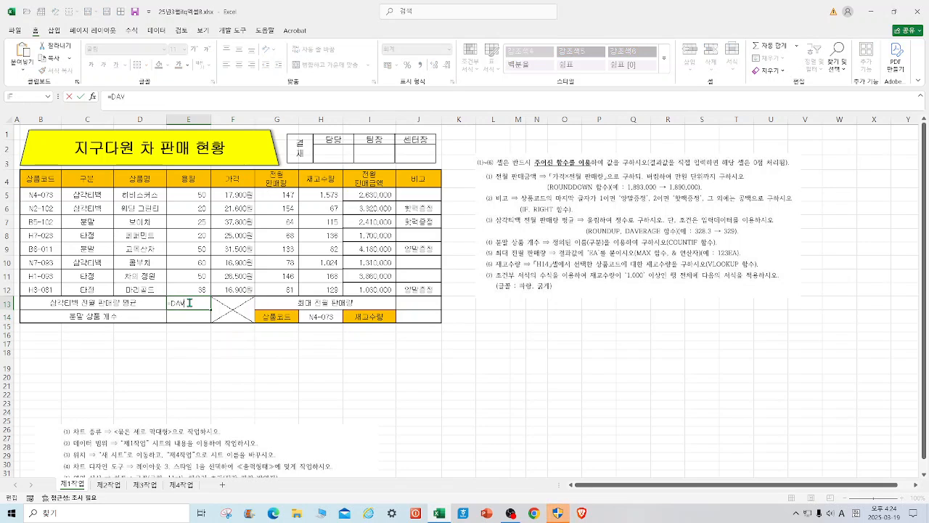
pyautogui.write('ERAGE(')
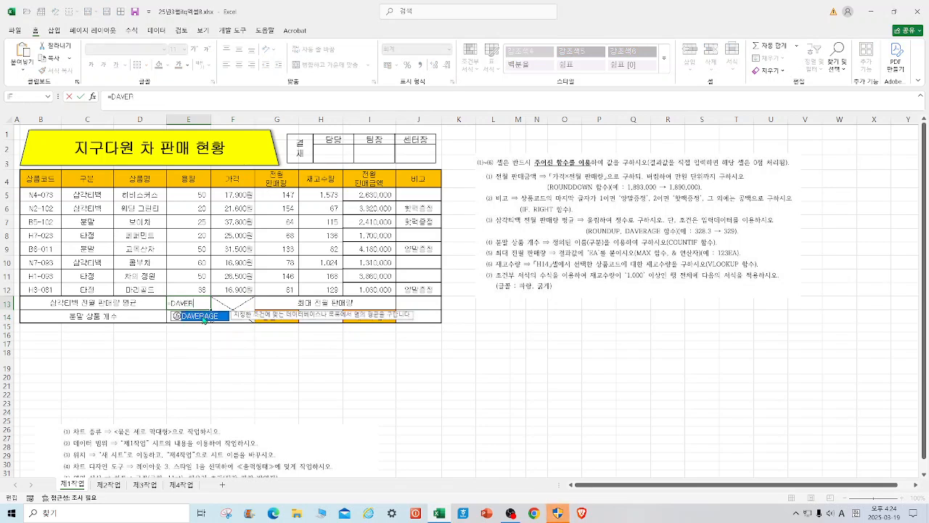
pyautogui.doubleClick(204, 318)
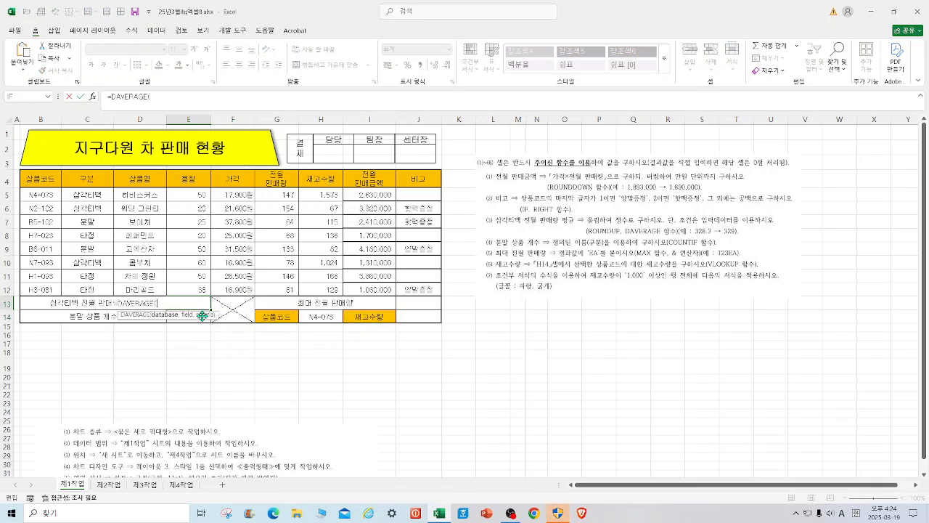
pyautogui.click(93, 96)
pyautogui.moveTo(40, 180); pyautogui.dragTo(419, 289)
pyautogui.click(500, 296)
# Set the DAVERAGE field to G4 and the criteria to C4:C5, and complete the formula.
pyautogui.moveTo(535, 252); pyautogui.dragTo(558, 257)
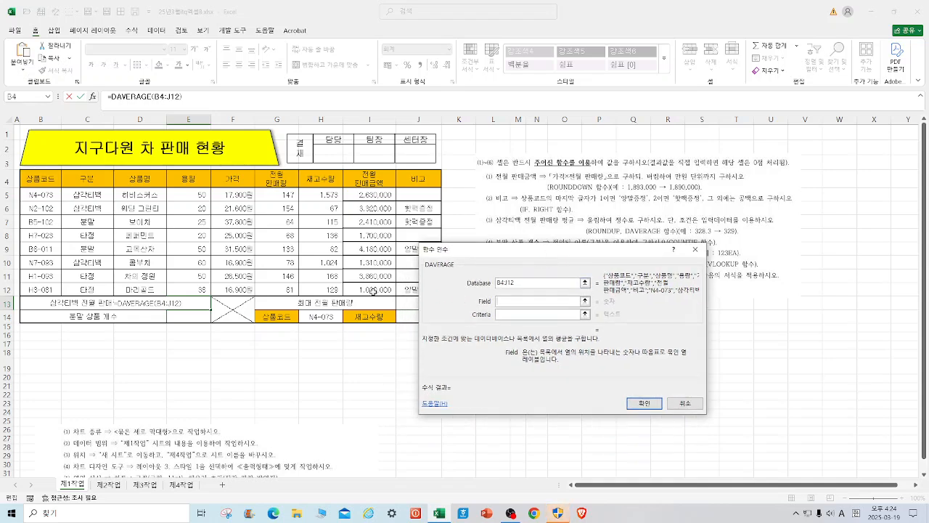
pyautogui.click(277, 179)
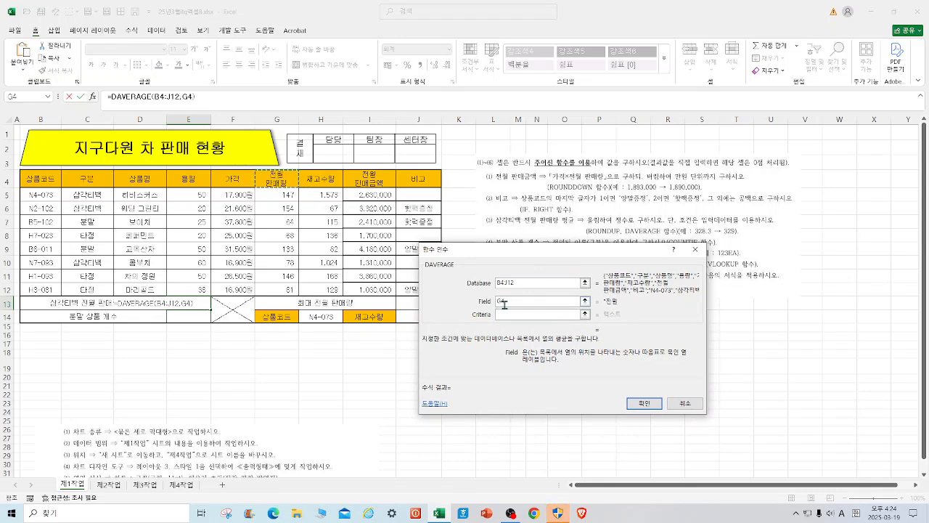
pyautogui.click(525, 315)
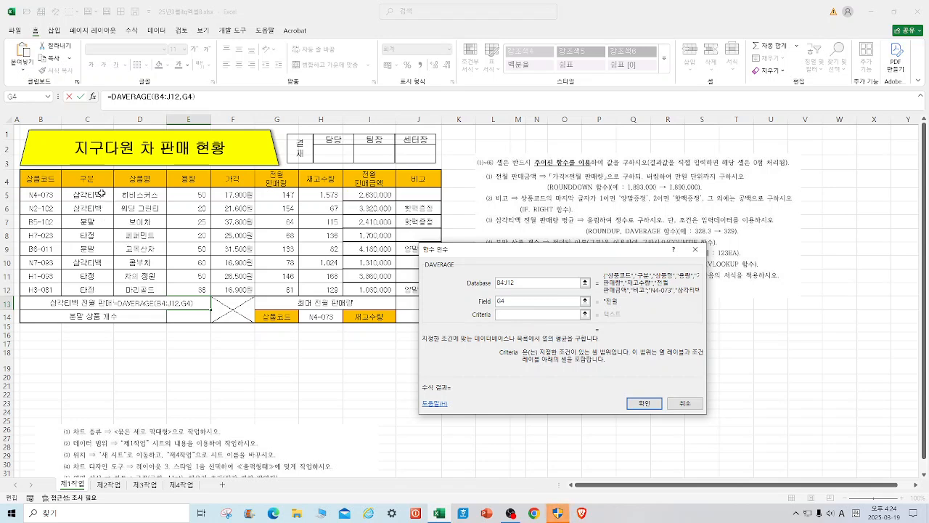
pyautogui.moveTo(90, 181); pyautogui.dragTo(89, 196)
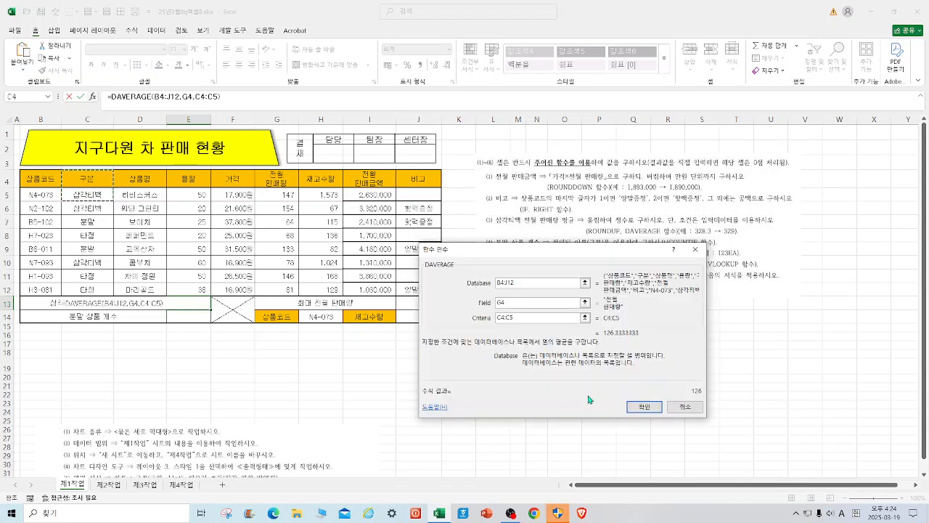
pyautogui.click(644, 406)
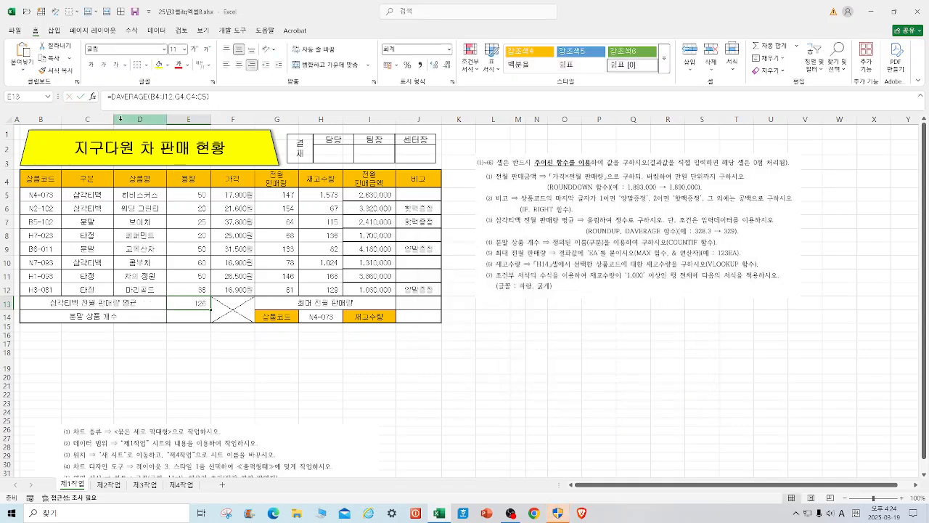
# Wrap the DAVERAGE formula in E13 in ROUNDUP with 0 decimal digits.
pyautogui.click(114, 96)
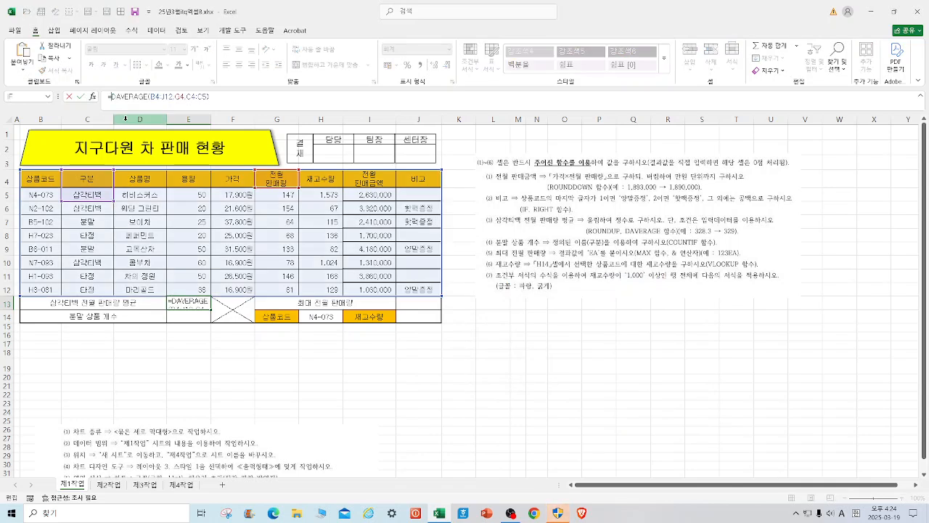
pyautogui.press('BackSpace')
pyautogui.write('ROUND')
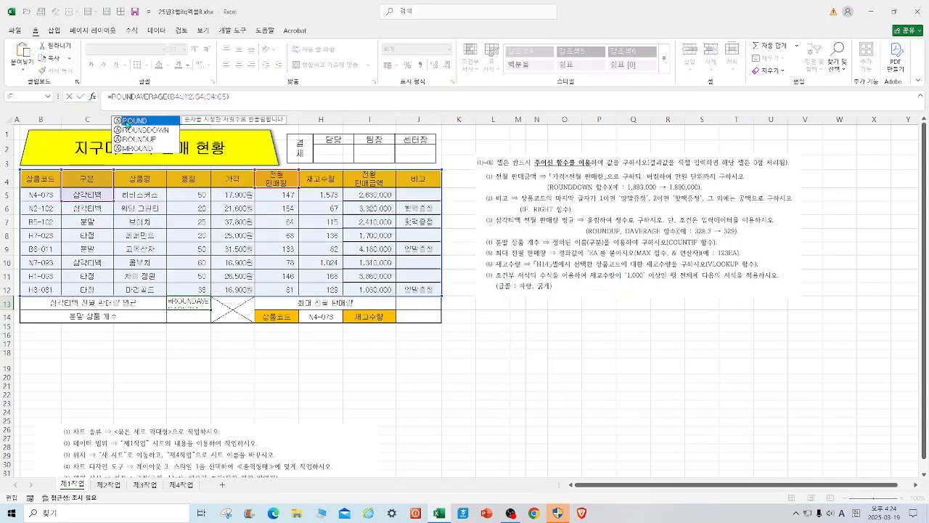
pyautogui.doubleClick(150, 141)
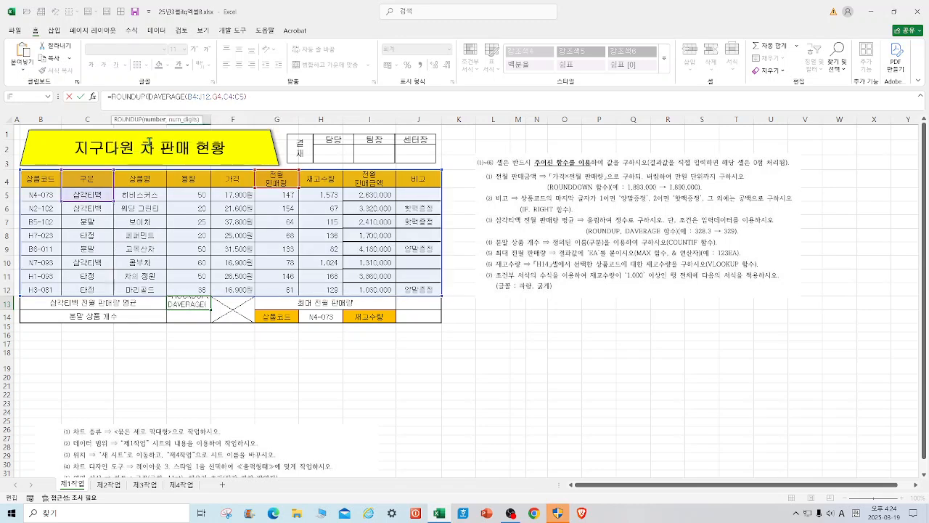
pyautogui.click(244, 96)
pyautogui.write(',')
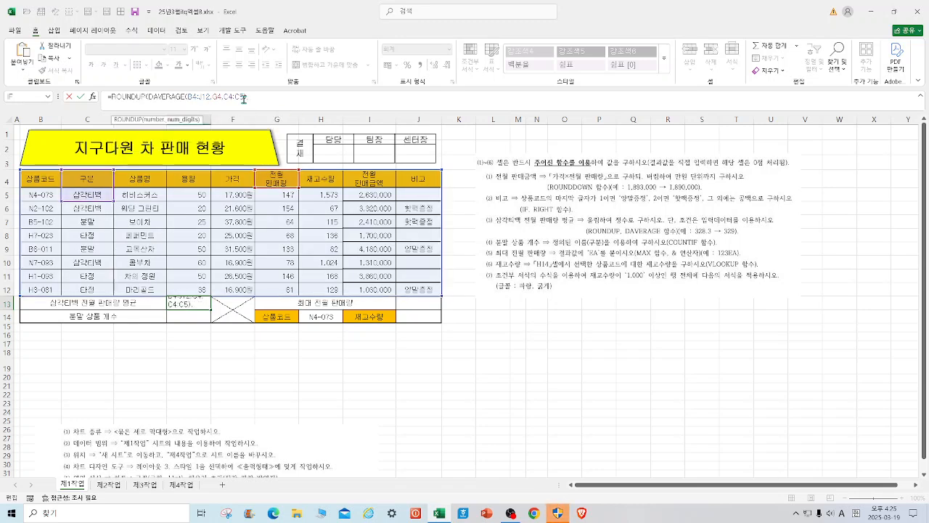
pyautogui.write('0)')
pyautogui.press('Return')
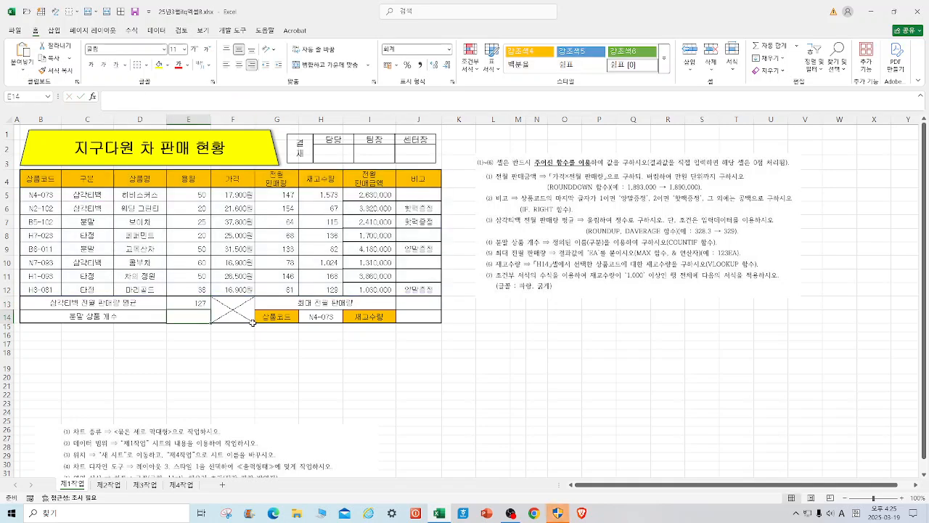
pyautogui.click(202, 304)
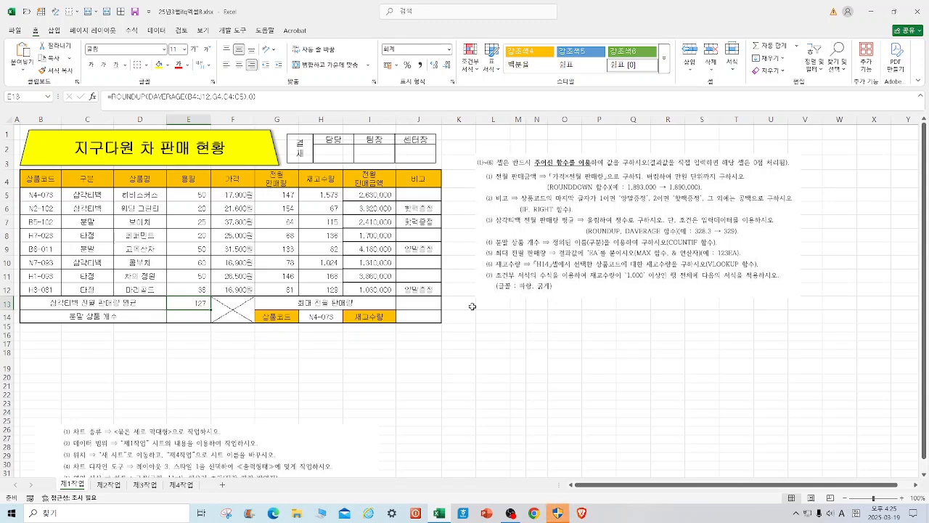
# Calculate the maximum 전월 판매량 in J13 with MAX over G5:G12.
pyautogui.click(434, 306)
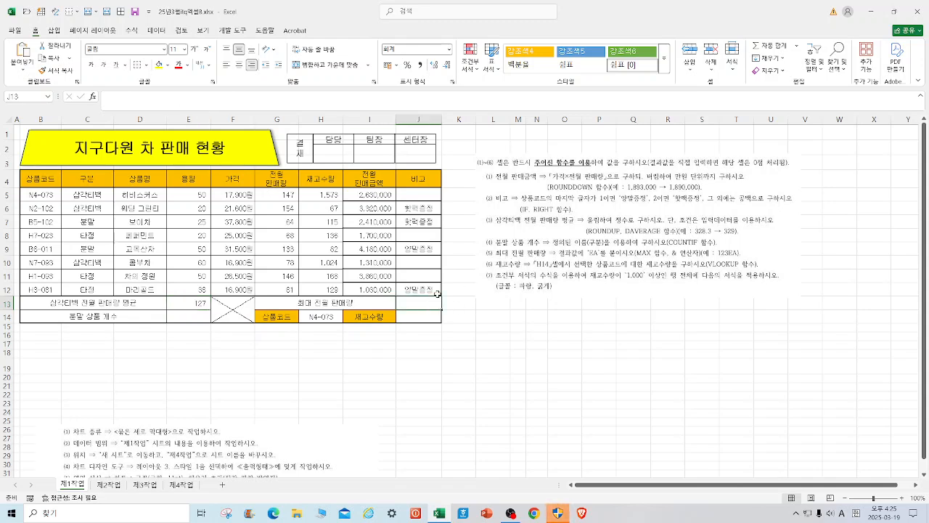
pyautogui.write('=')
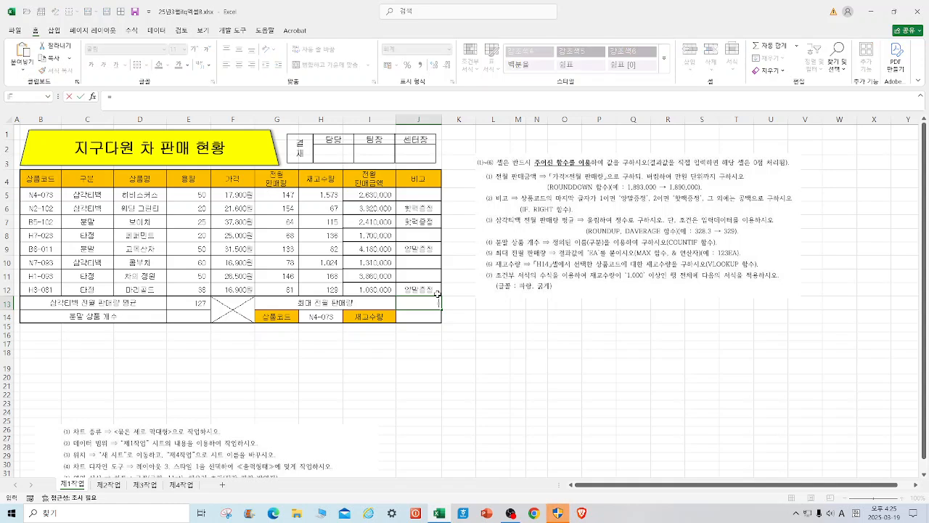
pyautogui.write('MAX(')
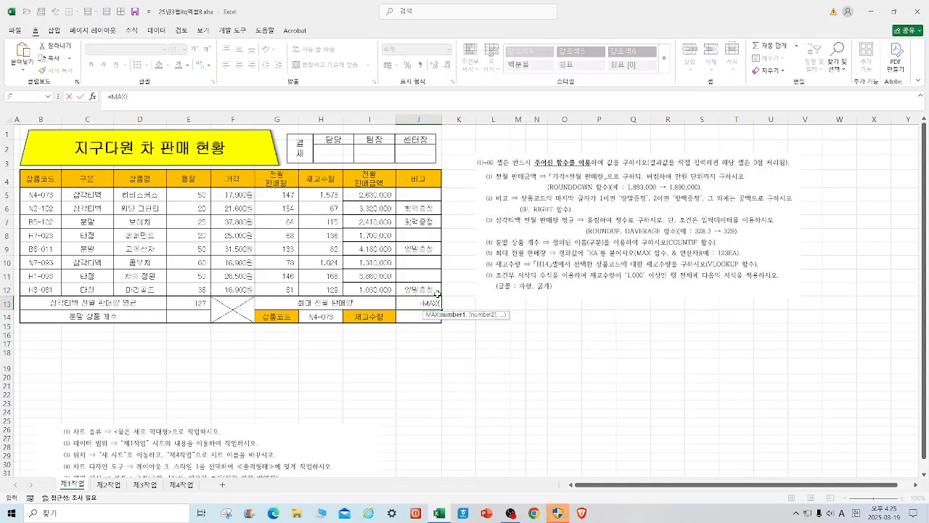
pyautogui.moveTo(283, 194); pyautogui.dragTo(293, 285)
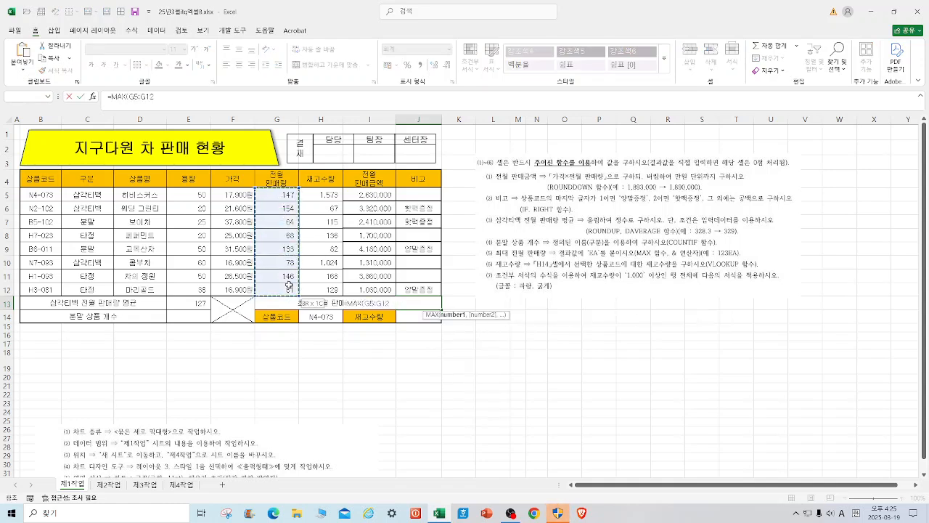
pyautogui.press('Return')
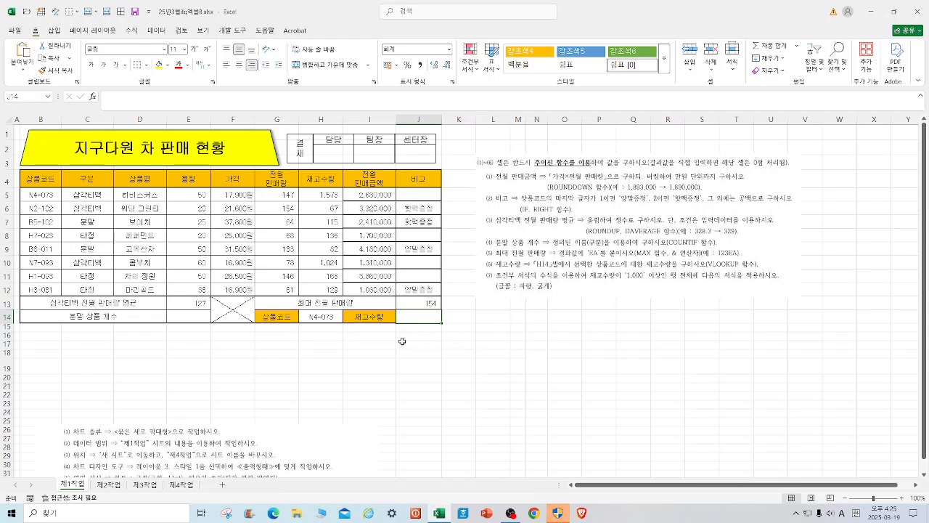
# Count the 분말 products in E14 with COUNTIF, using the named range 구분 and cell C7 as the criteria.
pyautogui.click(182, 316)
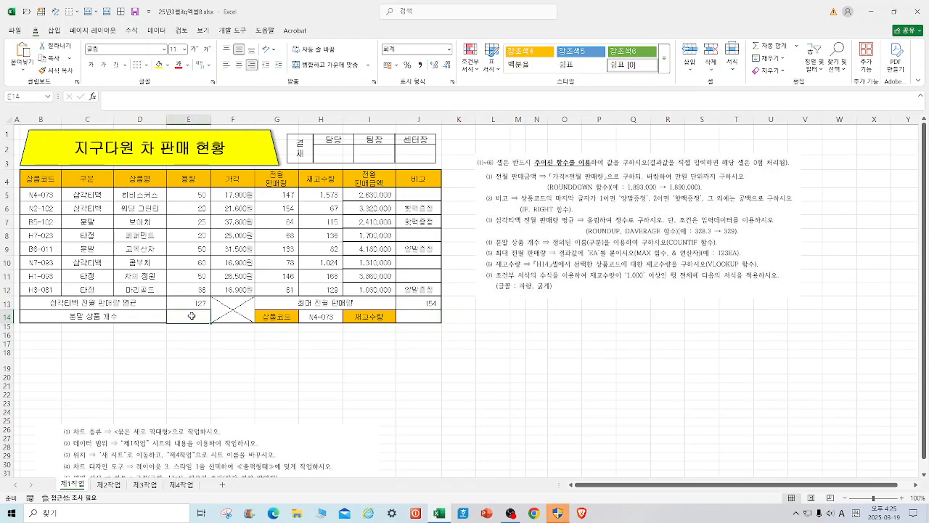
pyautogui.write('=CO')
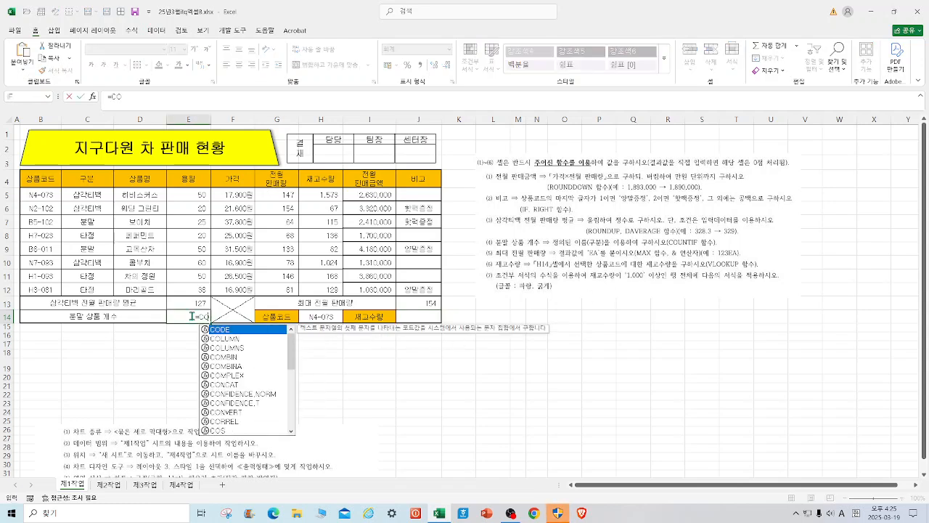
pyautogui.write('UN')
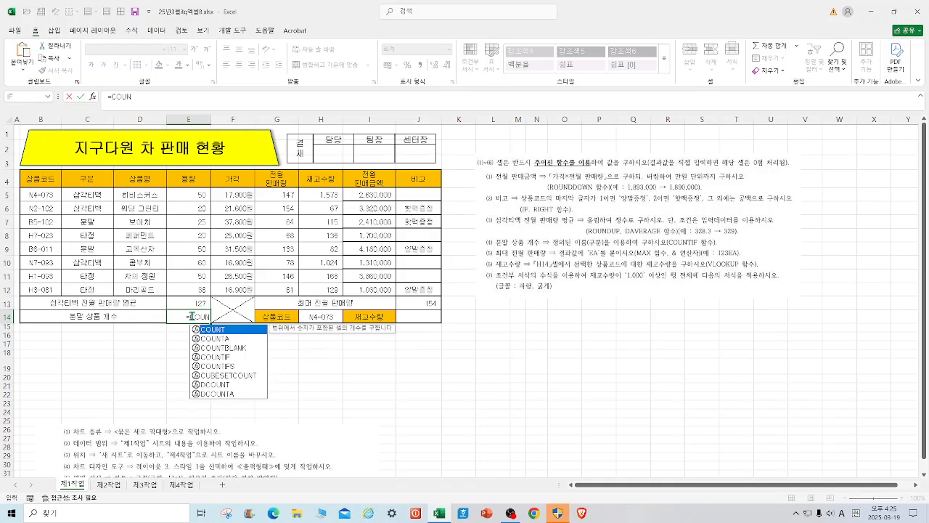
pyautogui.doubleClick(229, 356)
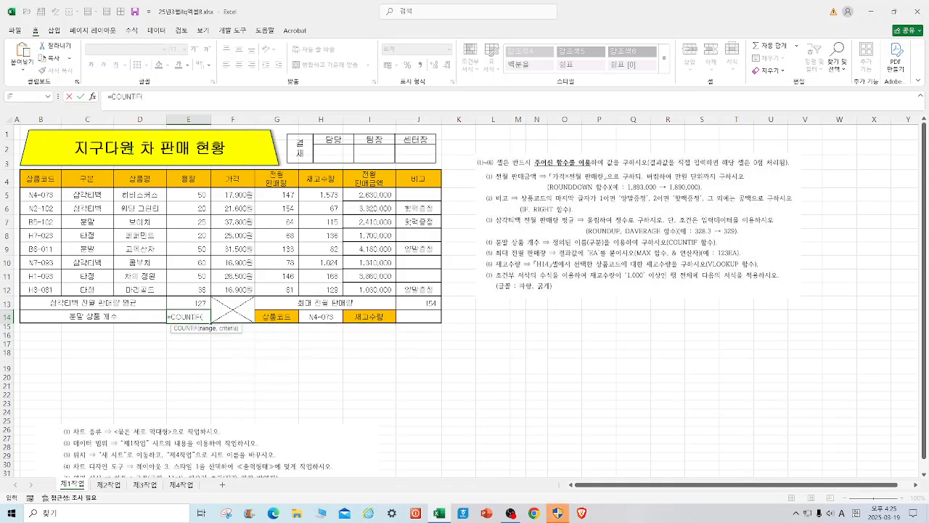
pyautogui.click(93, 96)
pyautogui.moveTo(555, 256); pyautogui.dragTo(443, 171)
pyautogui.moveTo(95, 194); pyautogui.dragTo(89, 290)
pyautogui.click(387, 220)
pyautogui.click(100, 223)
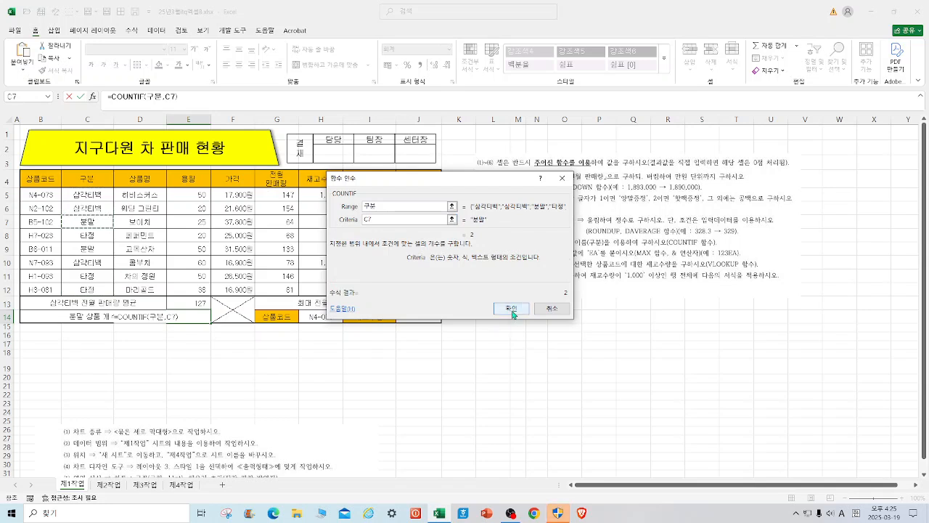
pyautogui.click(511, 309)
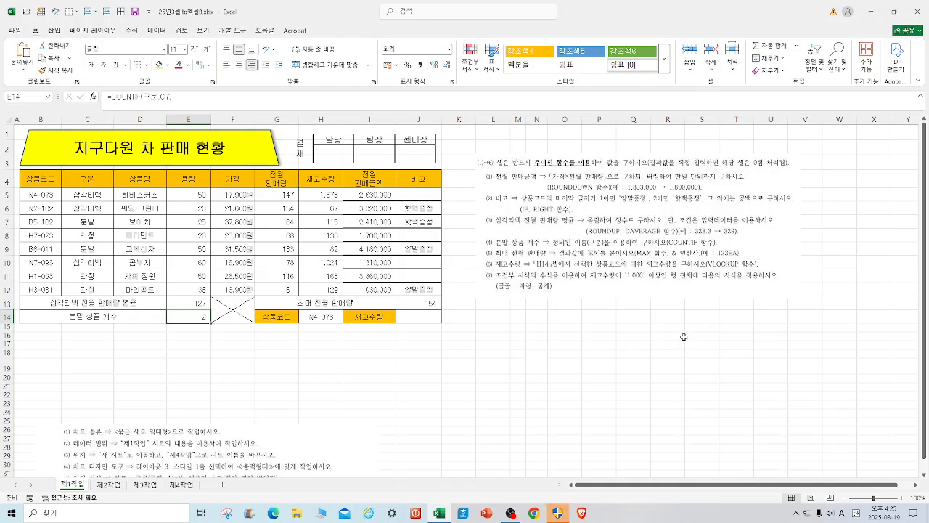
pyautogui.click(221, 346)
# Start a VLOOKUP formula in J14 with H14 as the lookup value.
pyautogui.click(432, 316)
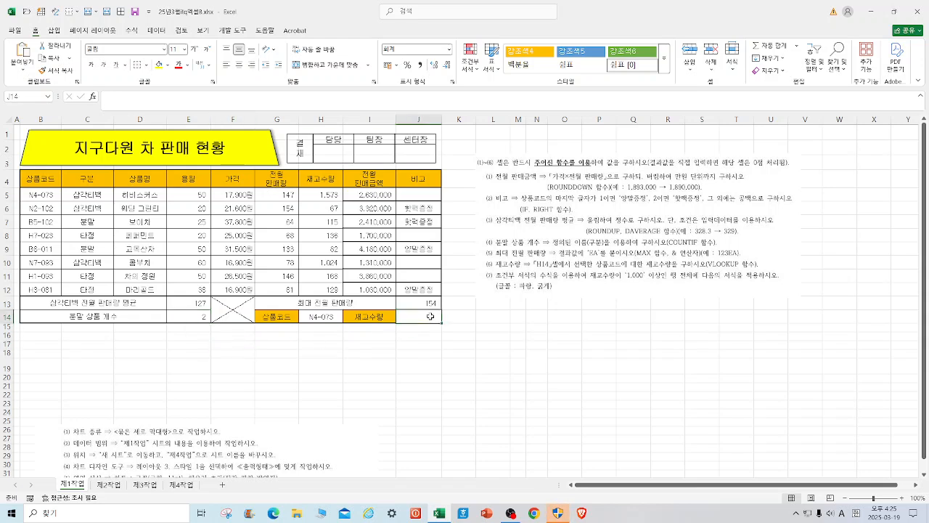
pyautogui.write('=VL')
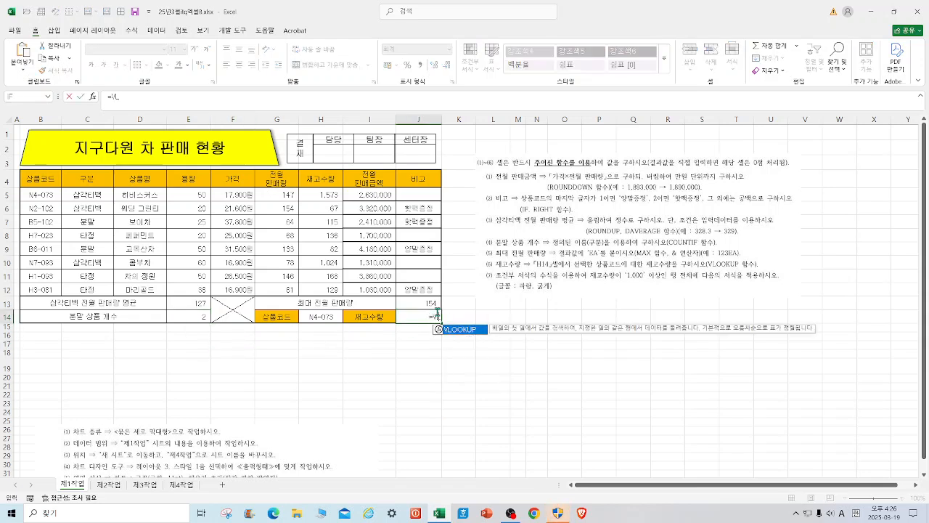
pyautogui.doubleClick(474, 335)
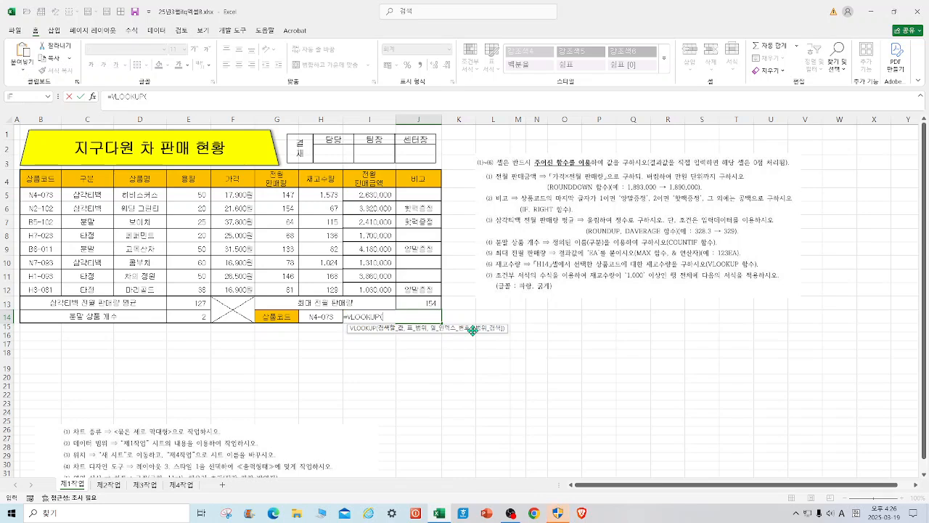
pyautogui.click(94, 96)
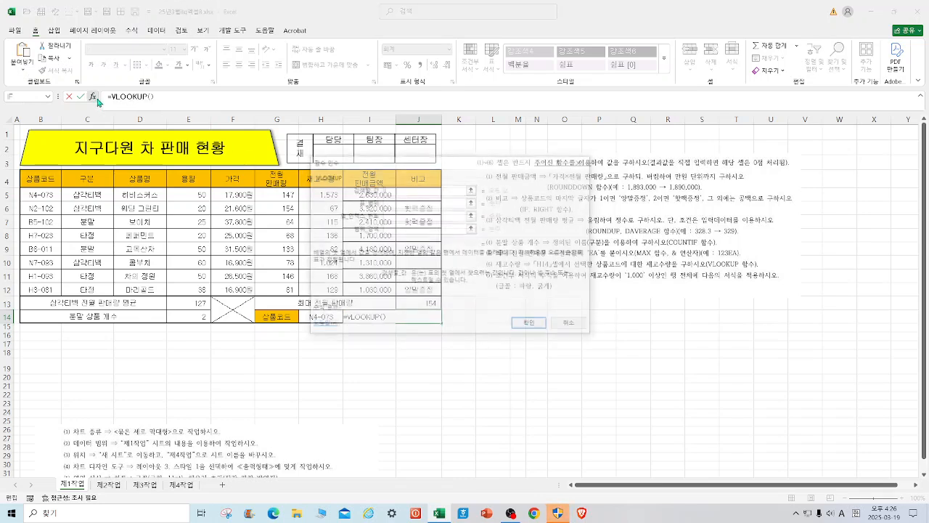
pyautogui.moveTo(442, 172); pyautogui.dragTo(581, 158)
pyautogui.click(320, 317)
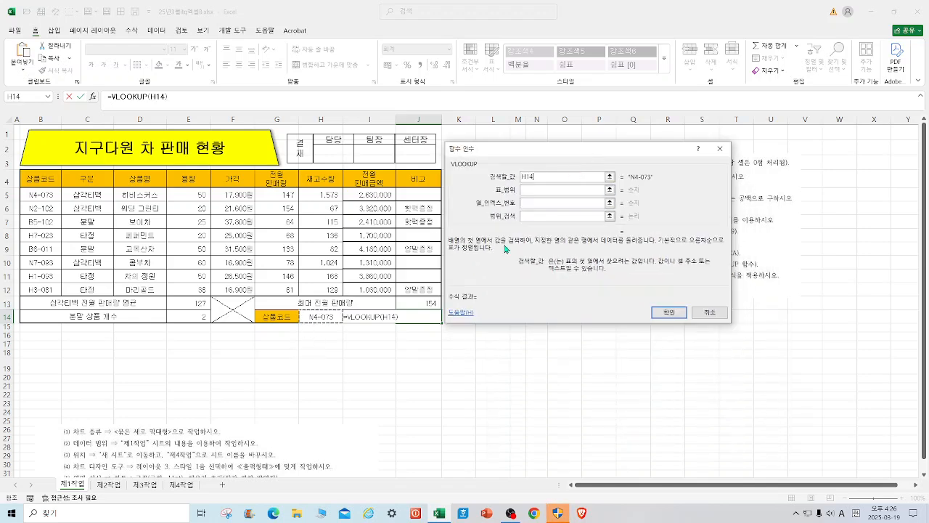
# Set the VLOOKUP table range to B5:J12, the column index to 7 and the range lookup to 0, and complete the formula.
pyautogui.click(539, 190)
pyautogui.moveTo(42, 194); pyautogui.dragTo(419, 290)
pyautogui.click(535, 203)
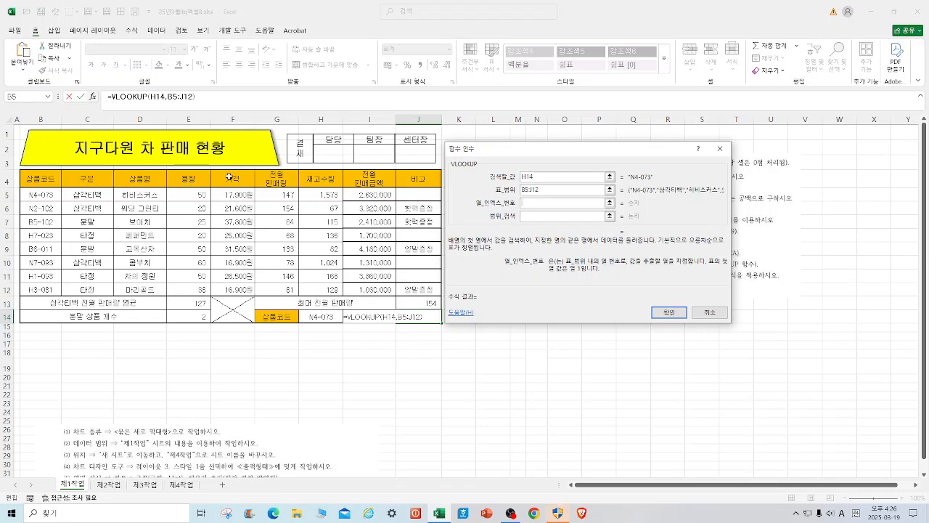
pyautogui.write('7')
pyautogui.click(543, 216)
pyautogui.write('0')
pyautogui.press('Return')
# Test the 재고수량 lookup by choosing product codes from the list in H14, ending with N4-073.
pyautogui.click(338, 316)
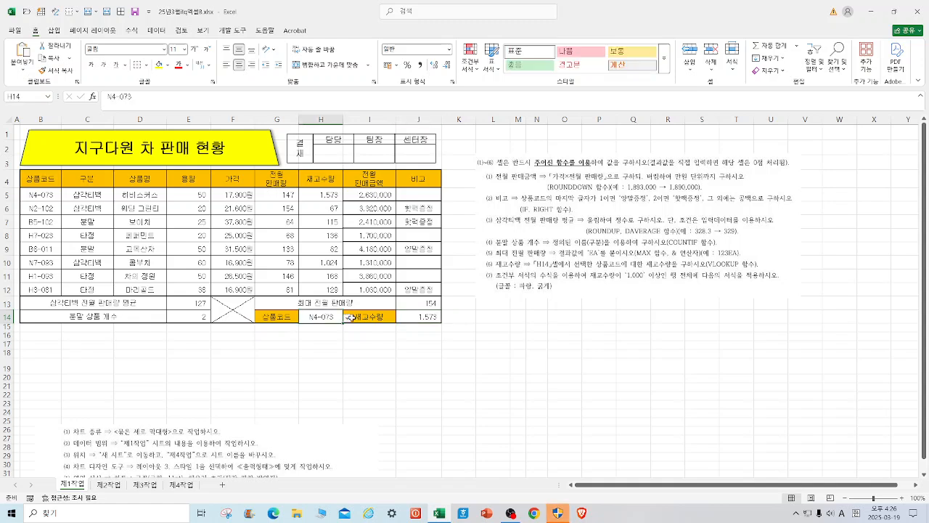
pyautogui.click(347, 317)
pyautogui.click(319, 333)
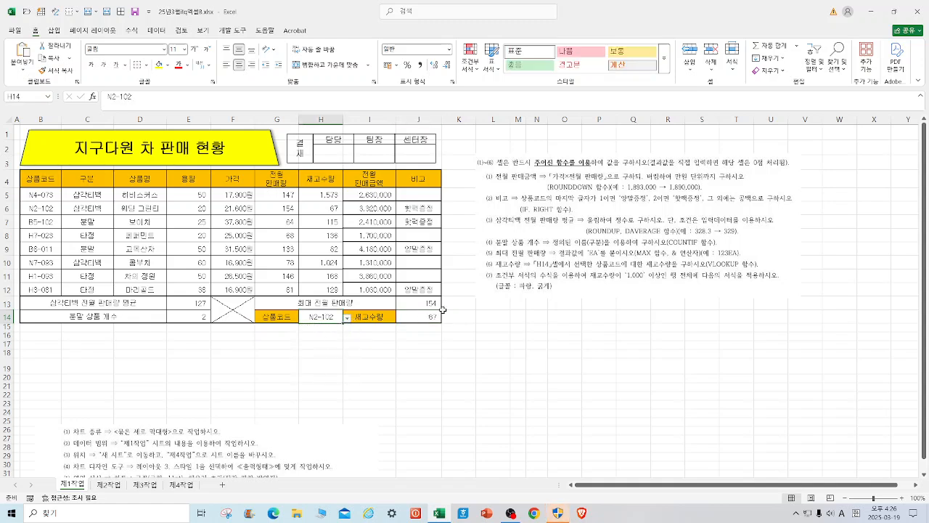
pyautogui.click(347, 318)
pyautogui.click(319, 327)
pyautogui.click(450, 390)
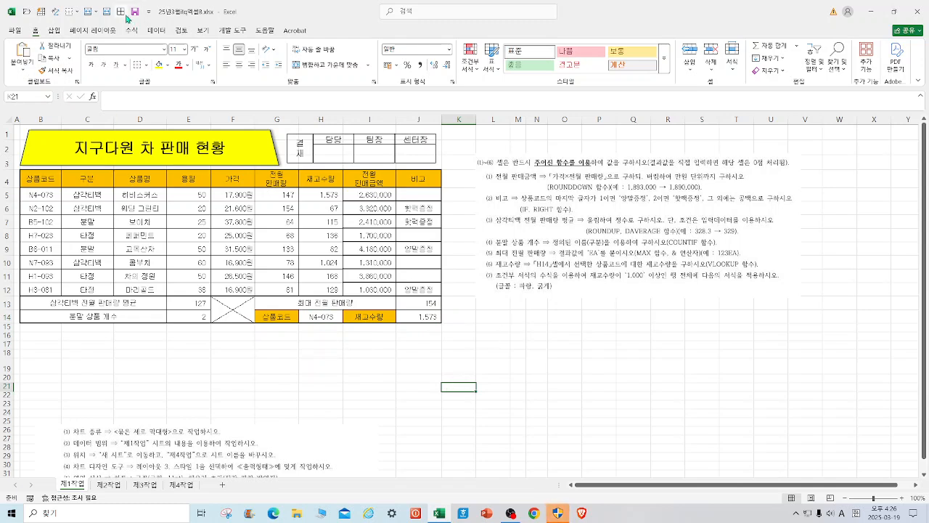
pyautogui.click(565, 379)
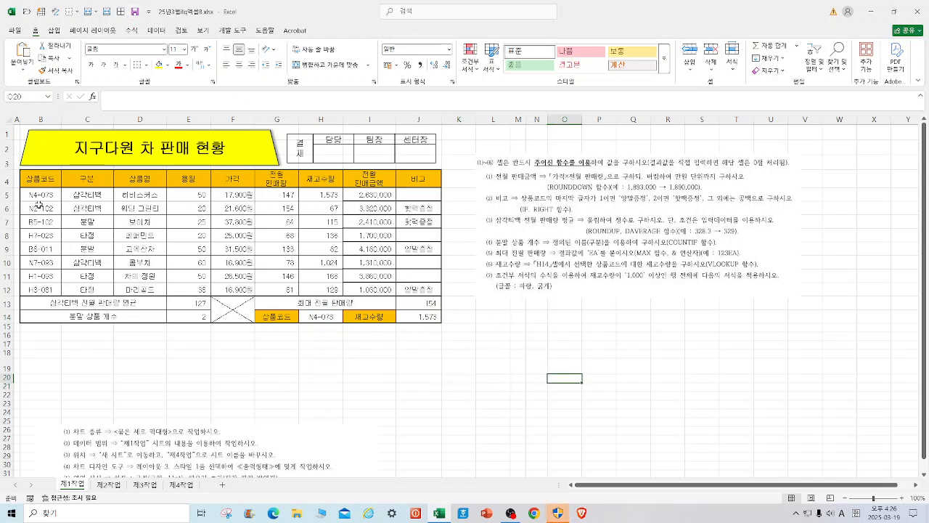
# Create a formula-based conditional formatting rule for B5:J12 with the formula =$H5>=1000.
pyautogui.moveTo(43, 194); pyautogui.dragTo(429, 290)
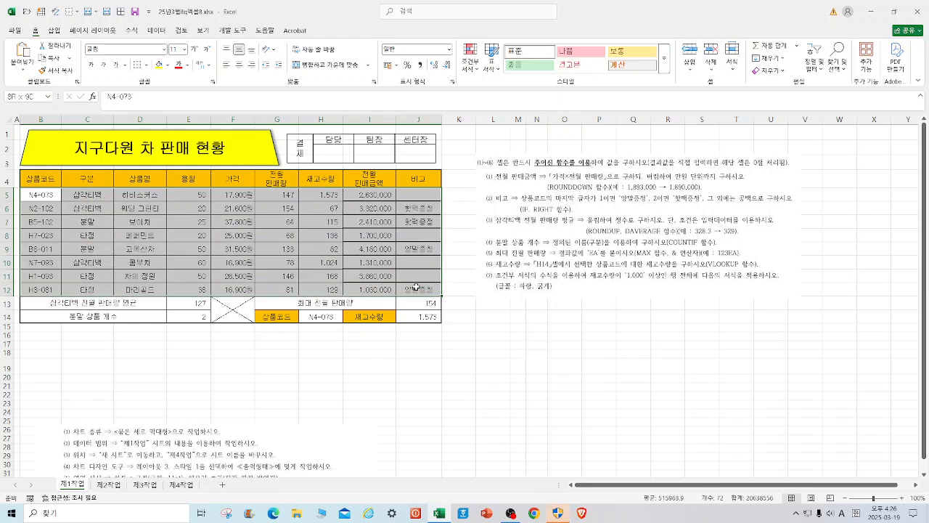
pyautogui.click(470, 58)
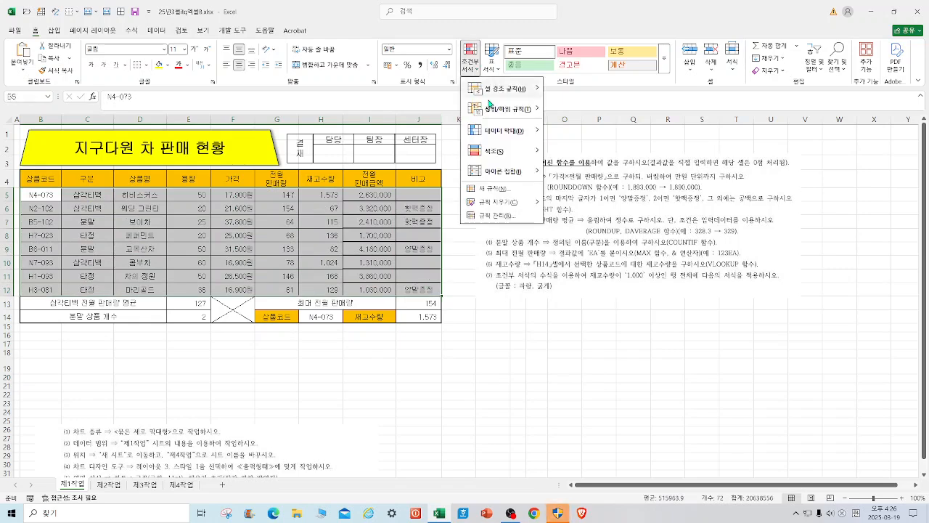
pyautogui.click(509, 189)
pyautogui.click(523, 232)
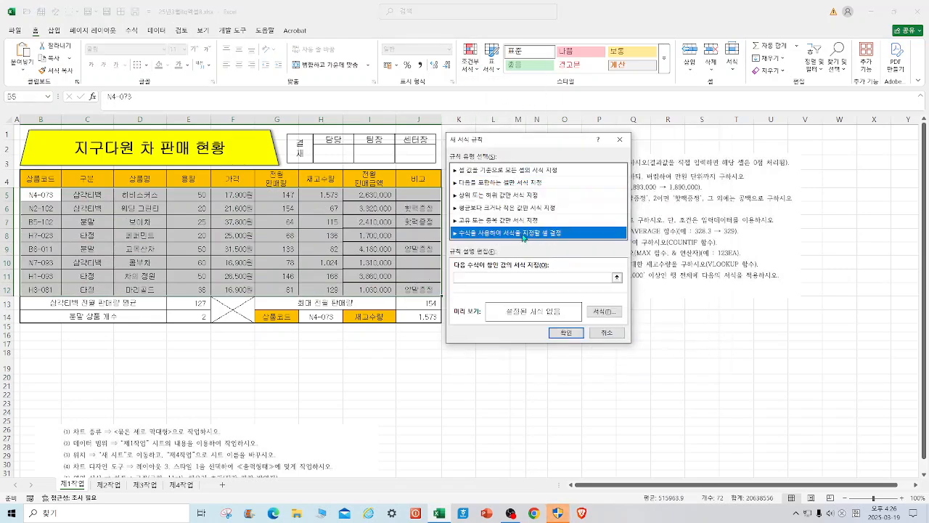
pyautogui.moveTo(544, 145); pyautogui.dragTo(367, 228)
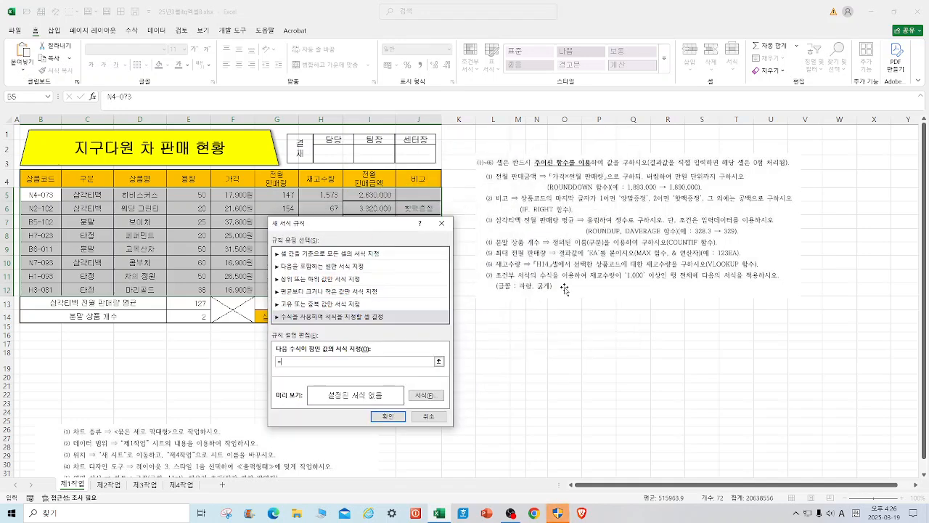
pyautogui.moveTo(366, 228); pyautogui.dragTo(497, 199)
pyautogui.click(327, 195)
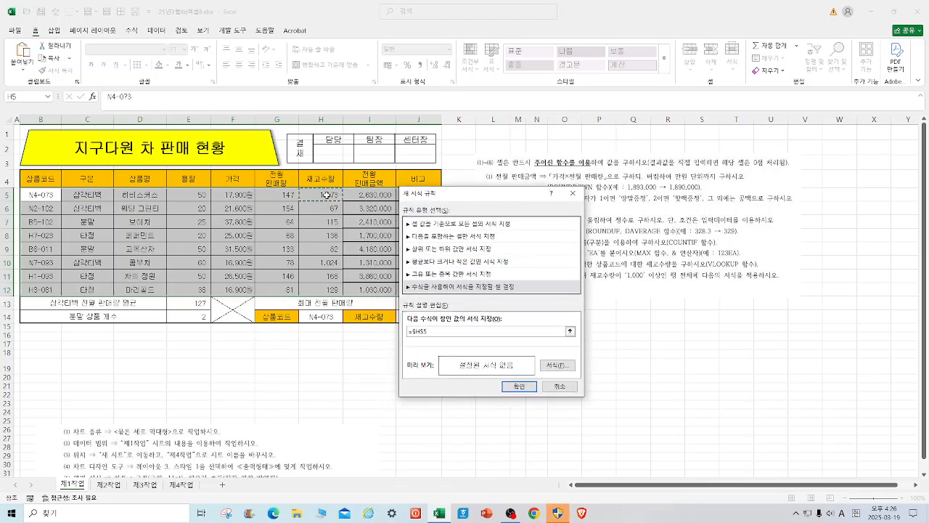
pyautogui.press('F4')
pyautogui.press('F4')
pyautogui.moveTo(537, 202); pyautogui.dragTo(438, 259)
pyautogui.write('>=1000')
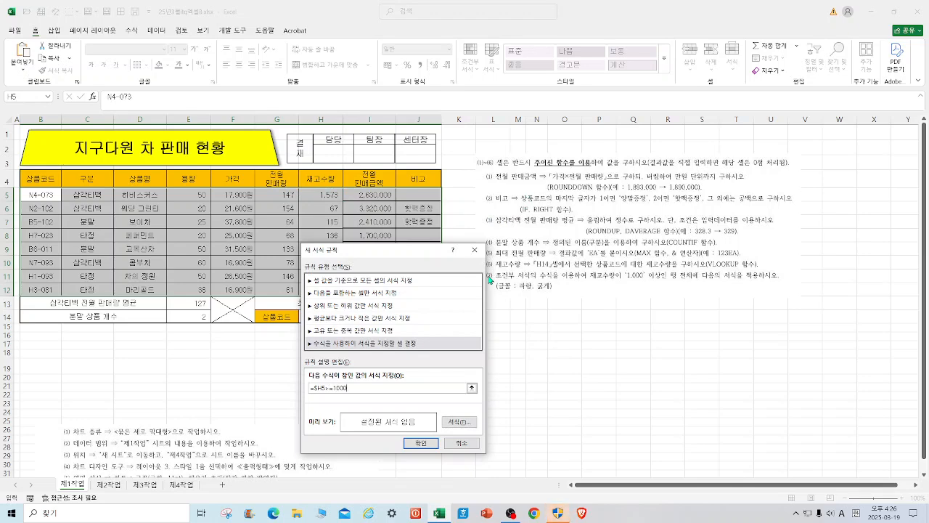
# Set the rule's font format to bold (굵게) in standard blue and apply the conditional formatting.
pyautogui.click(459, 422)
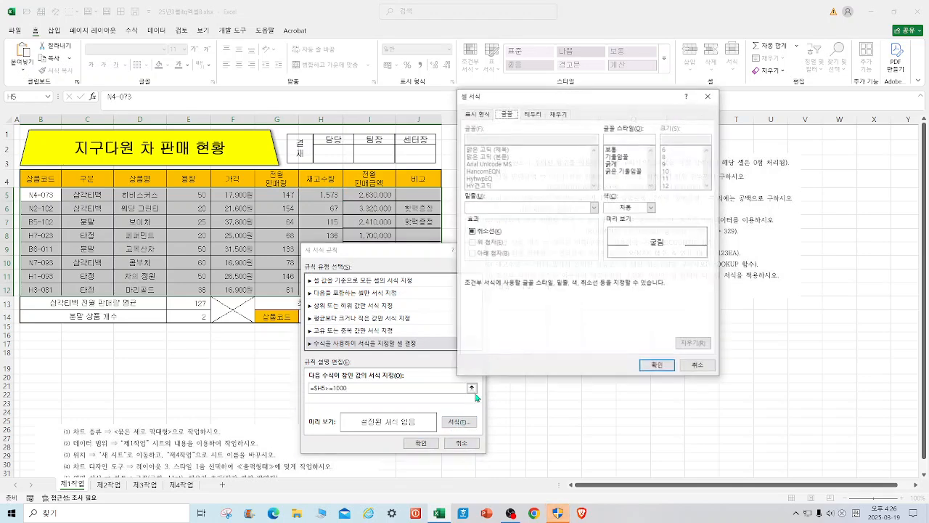
pyautogui.click(616, 165)
pyautogui.click(652, 207)
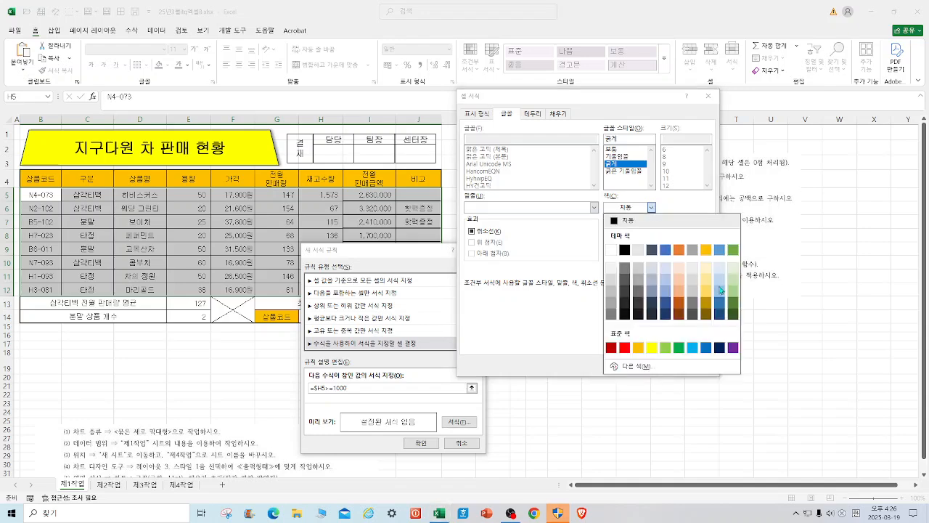
pyautogui.click(706, 346)
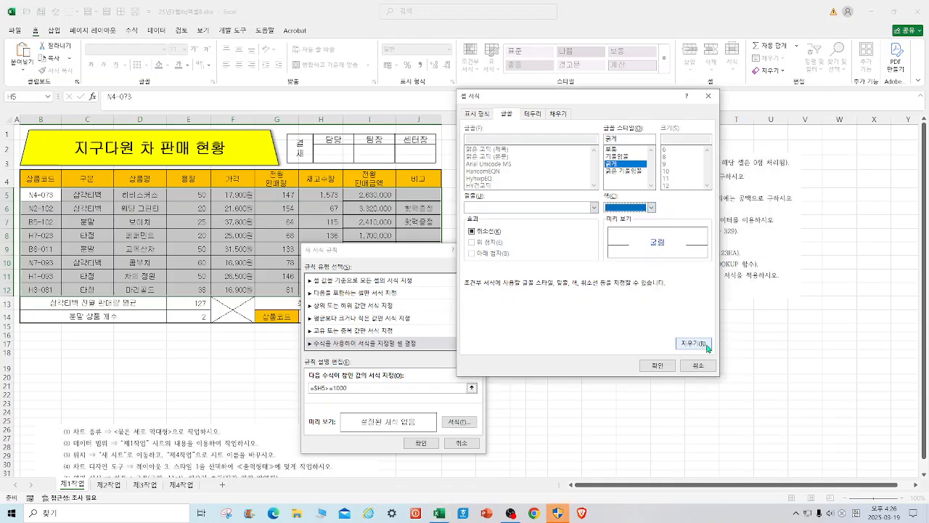
pyautogui.click(658, 366)
pyautogui.click(418, 444)
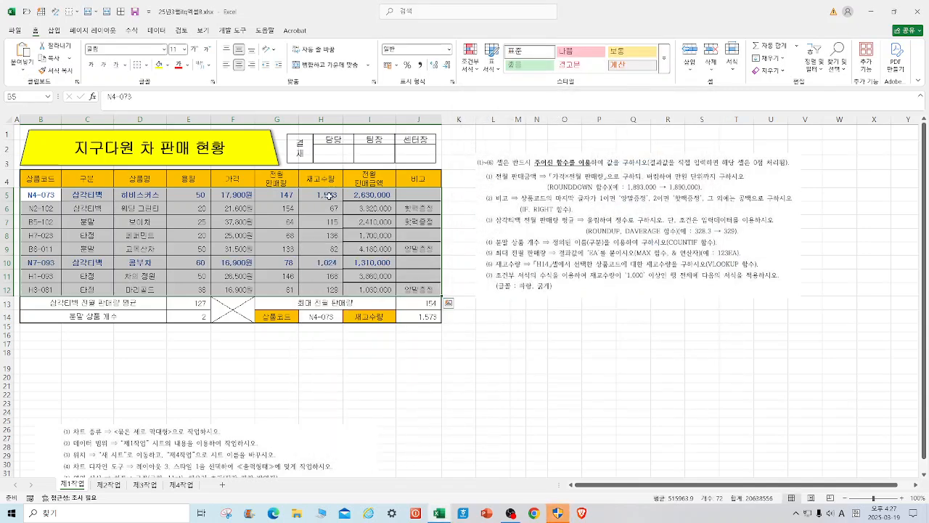
pyautogui.click(518, 346)
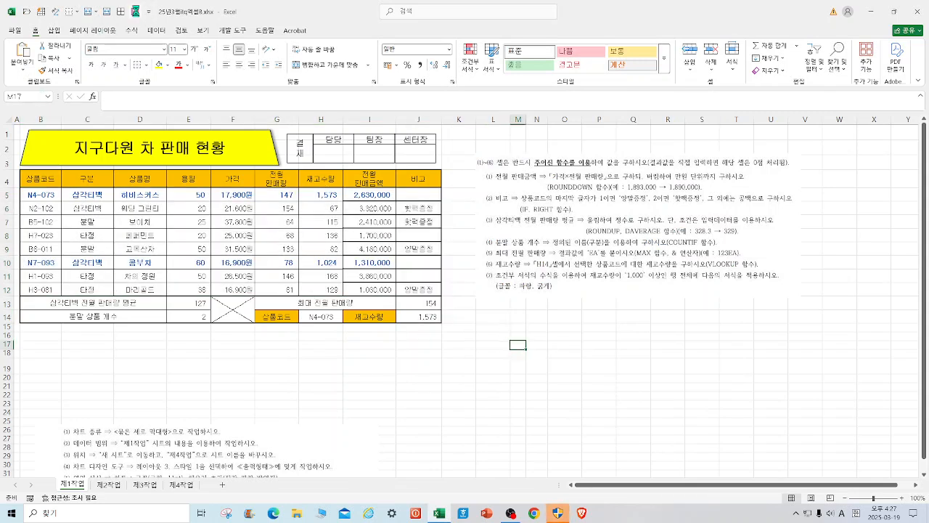
# Copy B4:H12 from the 제1작업 sheet and paste its column widths and full contents at B2 of 제2작업.
pyautogui.moveTo(40, 178); pyautogui.dragTo(336, 290)
pyautogui.rightClick(326, 179)
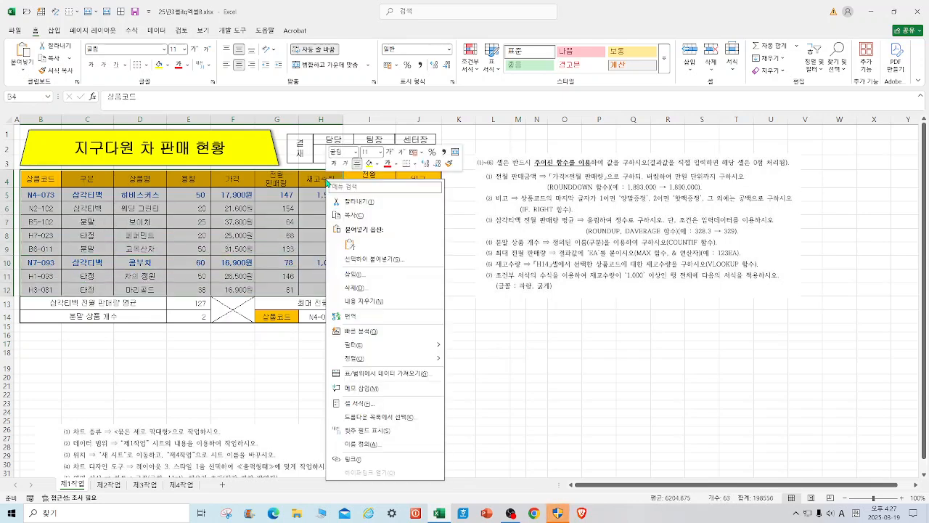
pyautogui.click(365, 216)
pyautogui.click(109, 485)
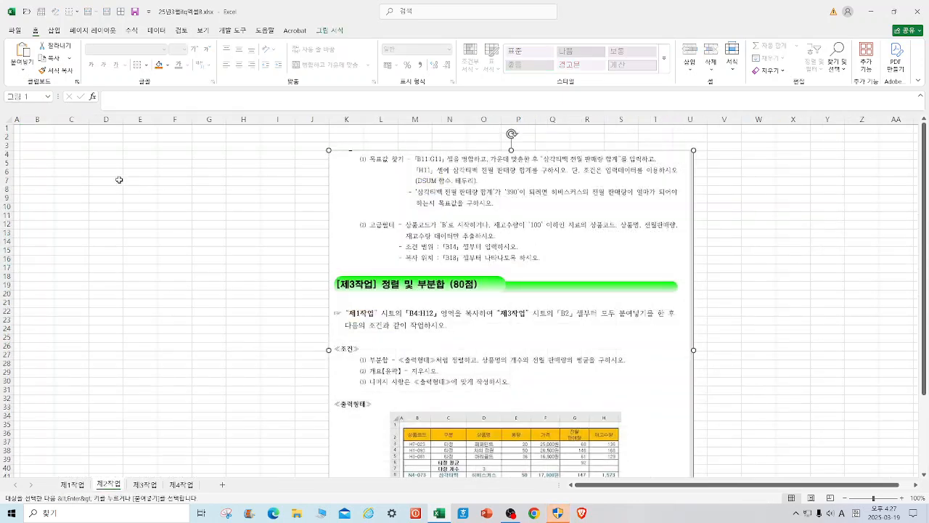
pyautogui.click(43, 139)
pyautogui.rightClick(43, 139)
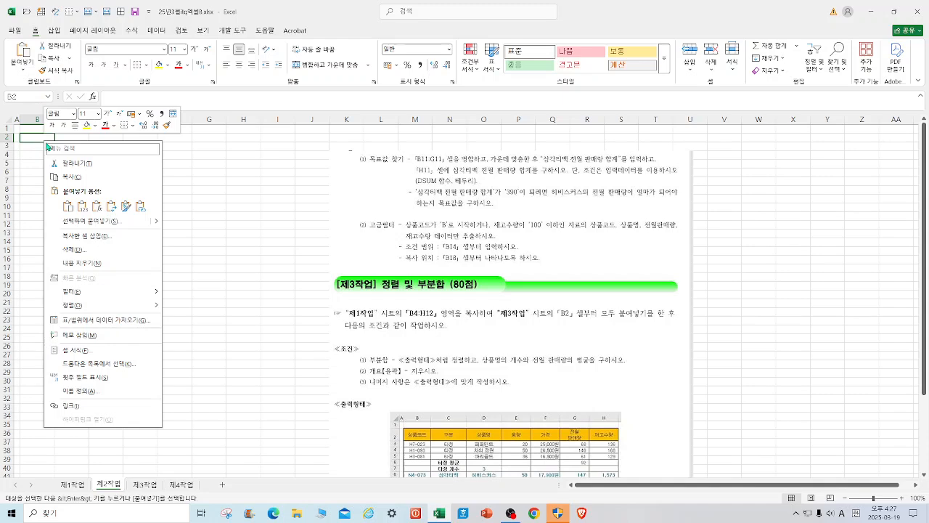
pyautogui.click(110, 226)
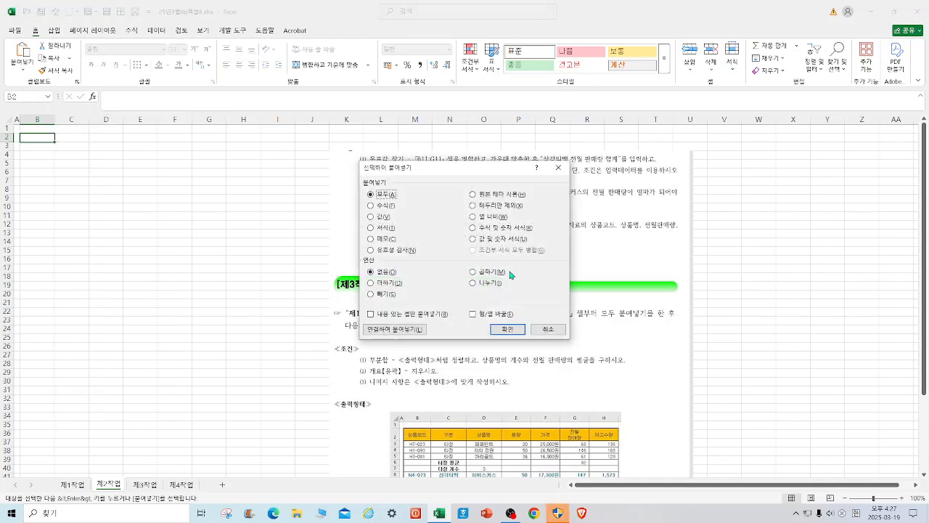
pyautogui.click(488, 217)
pyautogui.click(507, 329)
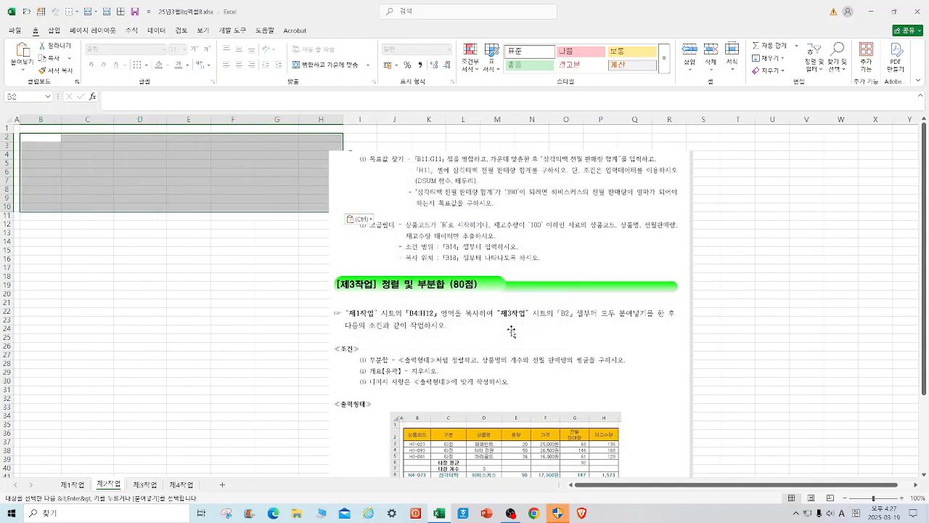
pyautogui.click(22, 53)
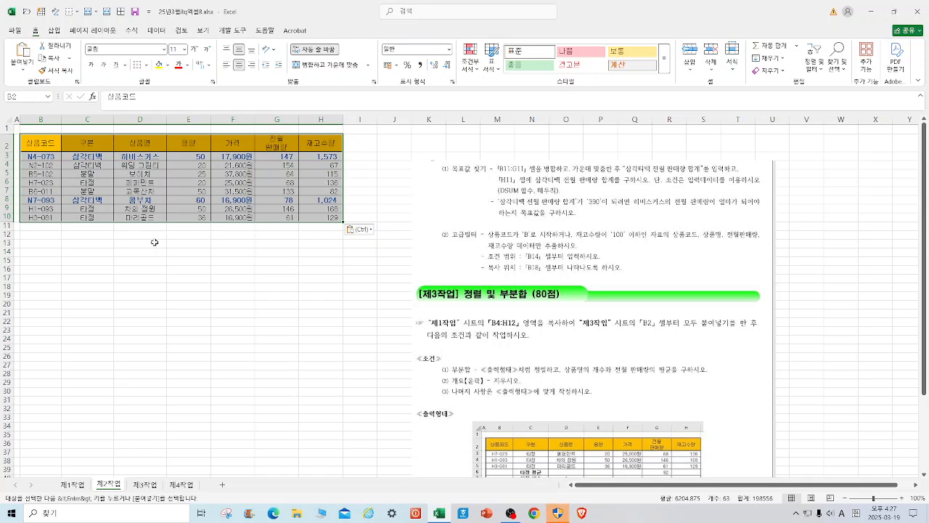
# Merge and center B11:G11 below the table and enter the label 삼각티백 전월 판매량.
pyautogui.moveTo(40, 226); pyautogui.dragTo(287, 225)
pyautogui.click(326, 65)
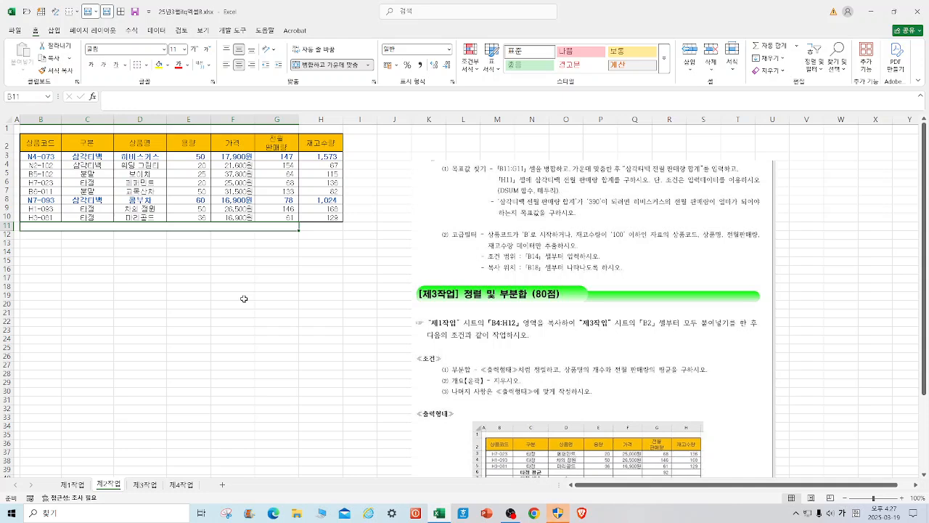
pyautogui.write('삼ㄱ')
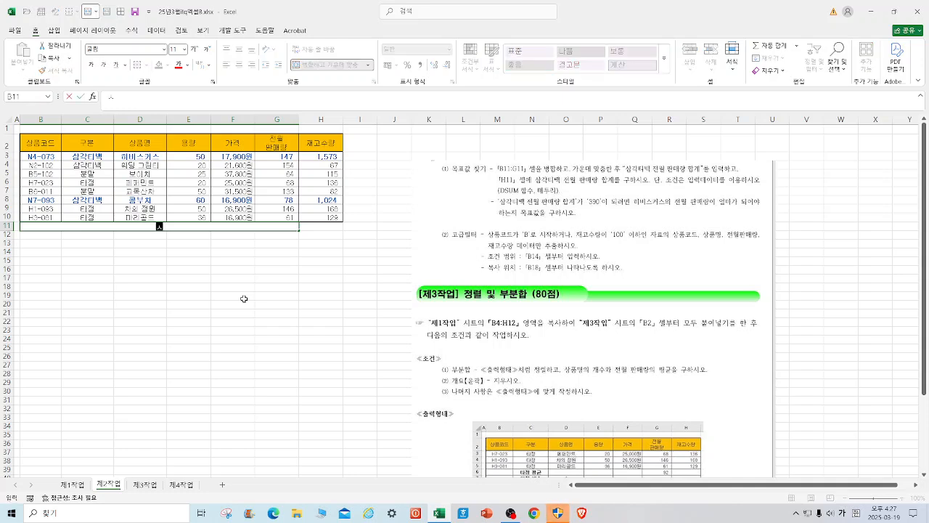
pyautogui.write('ㅏㅌ')
pyautogui.write('ㅣ백 전우')
pyautogui.write('ㄴ 판매량')
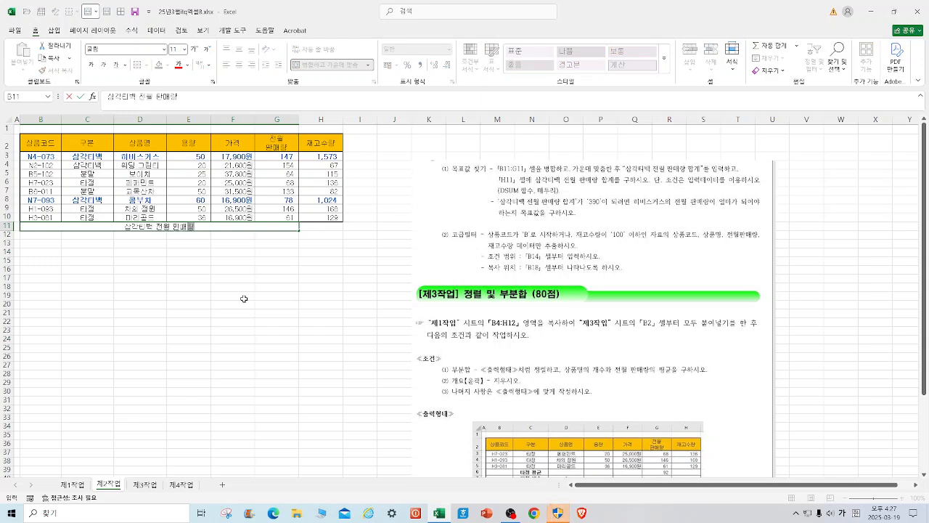
# Calculate the 삼각티백 previous-month sales total in H11 with the formula =DSUM(B2:H10,G2,C2:C3).
pyautogui.click(306, 228)
pyautogui.write('=')
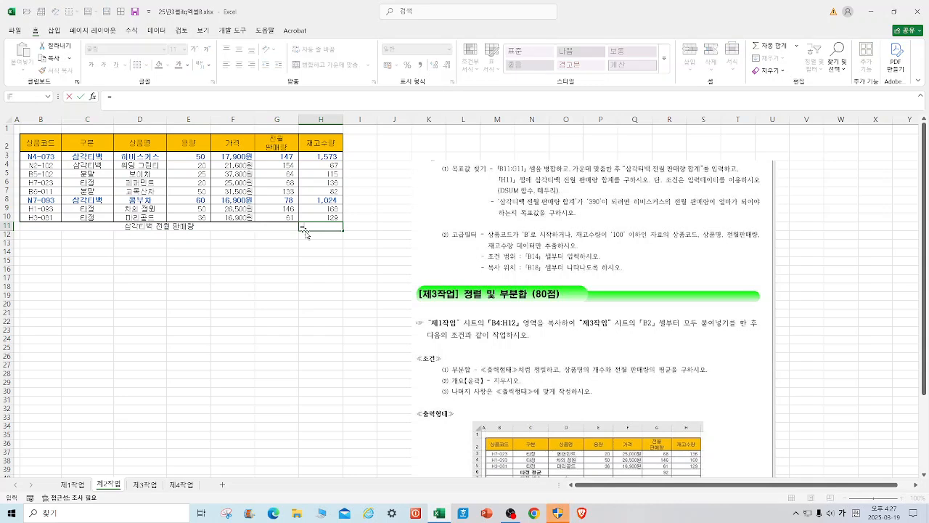
pyautogui.write('D')
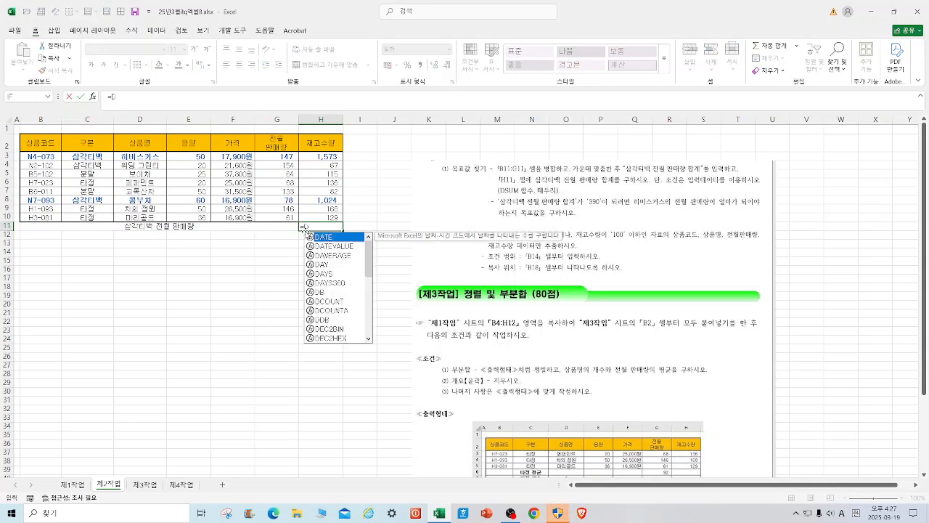
pyautogui.write('SUM(')
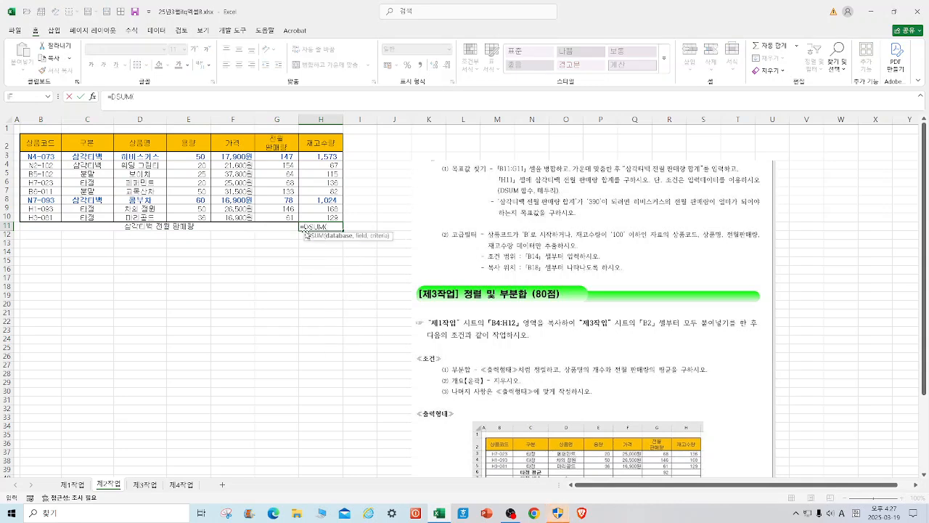
pyautogui.click(92, 96)
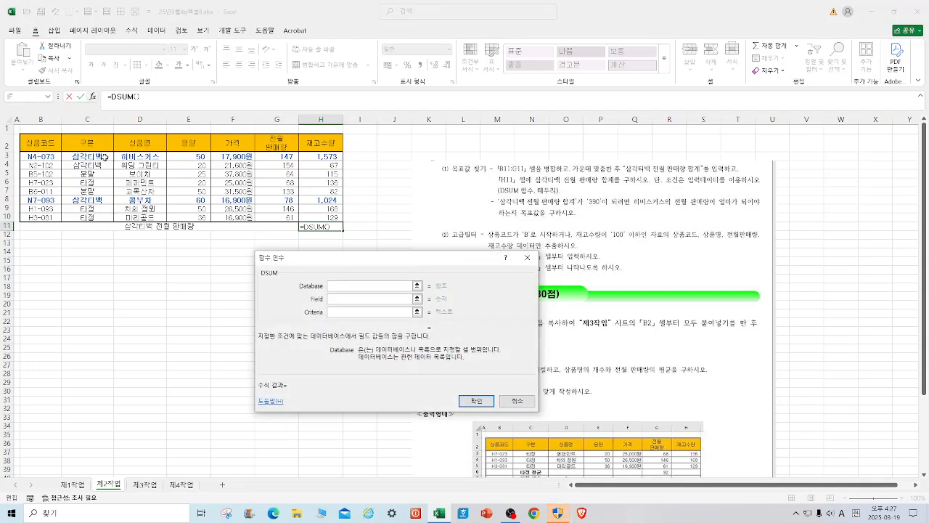
pyautogui.moveTo(35, 142); pyautogui.dragTo(281, 181)
pyautogui.moveTo(317, 212); pyautogui.dragTo(318, 218)
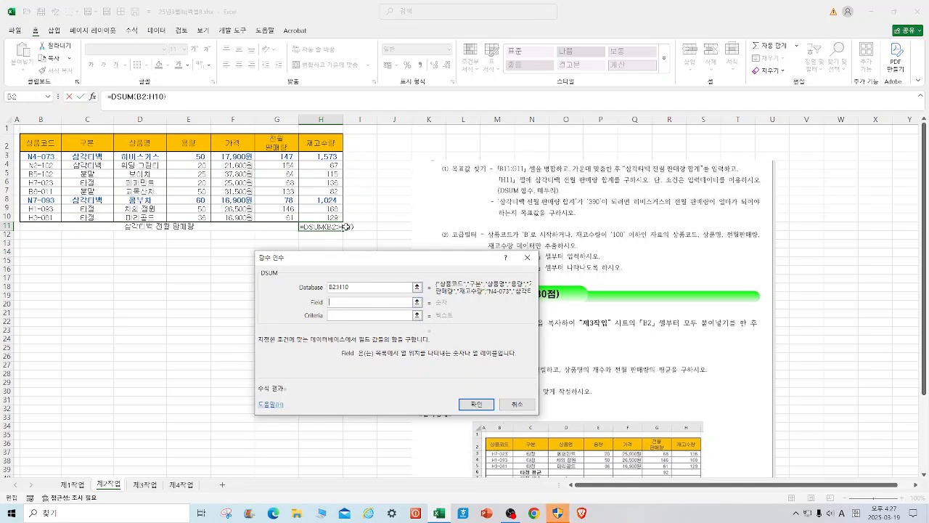
pyautogui.click(281, 141)
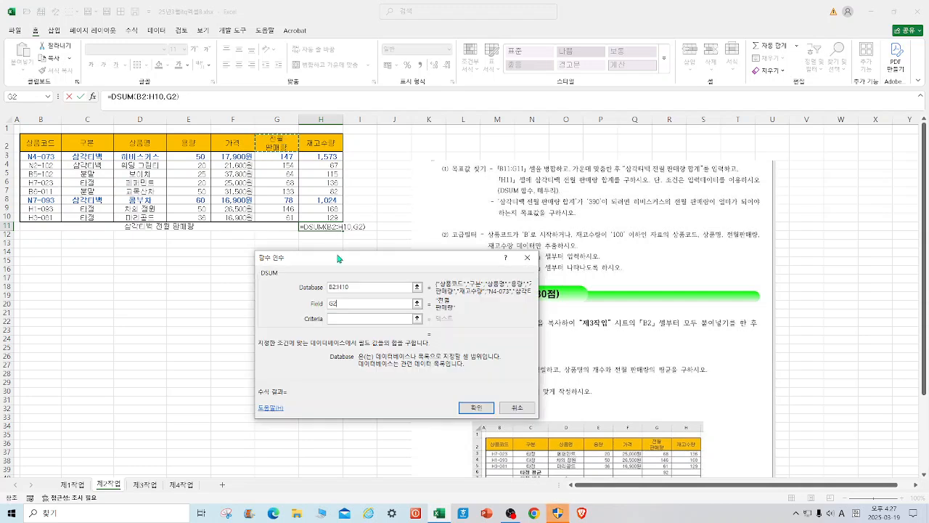
pyautogui.click(340, 318)
pyautogui.moveTo(107, 140); pyautogui.dragTo(102, 157)
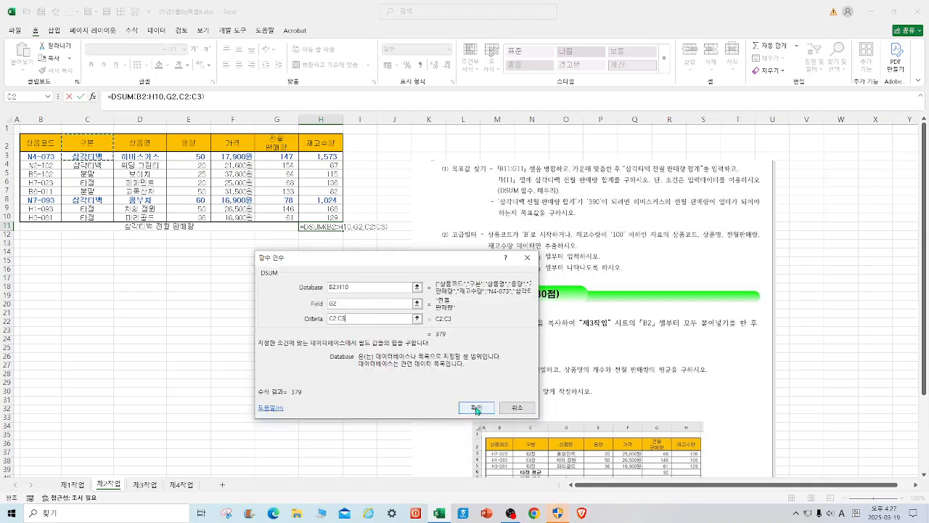
pyautogui.click(476, 409)
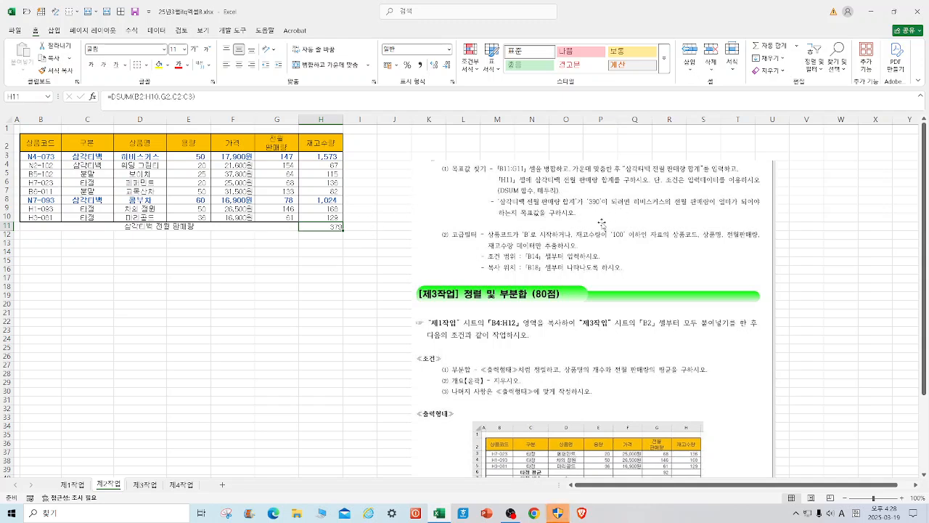
# Run Goal Seek to make H11 reach 390 by changing G3, the previous-month sales of 히비스커스, and keep the solution.
pyautogui.click(158, 31)
pyautogui.click(558, 68)
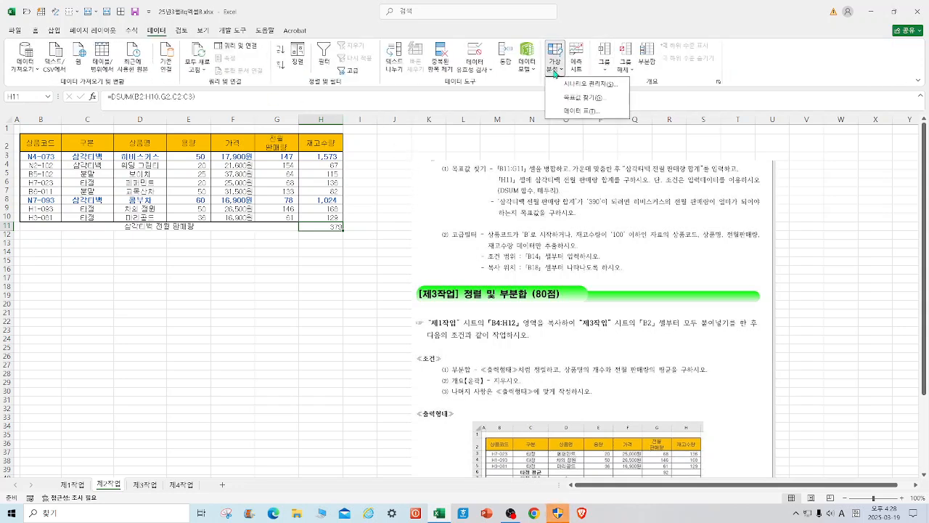
pyautogui.click(578, 102)
pyautogui.moveTo(402, 305); pyautogui.dragTo(440, 142)
pyautogui.click(450, 170)
pyautogui.write('390')
pyautogui.click(451, 184)
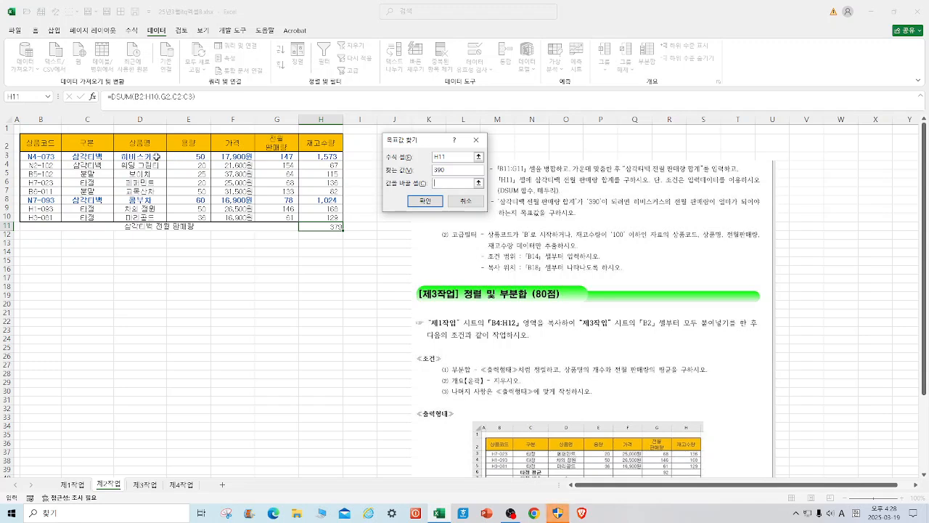
pyautogui.click(289, 156)
pyautogui.click(433, 207)
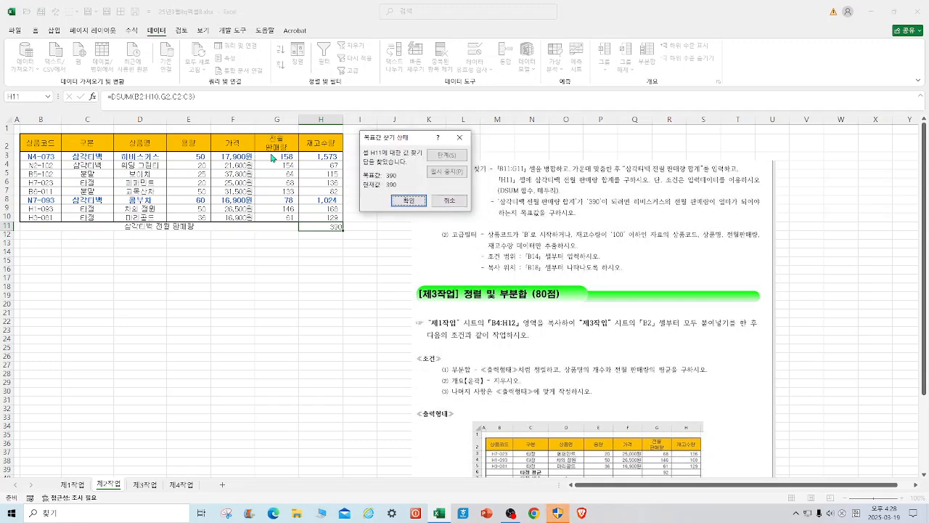
pyautogui.click(407, 200)
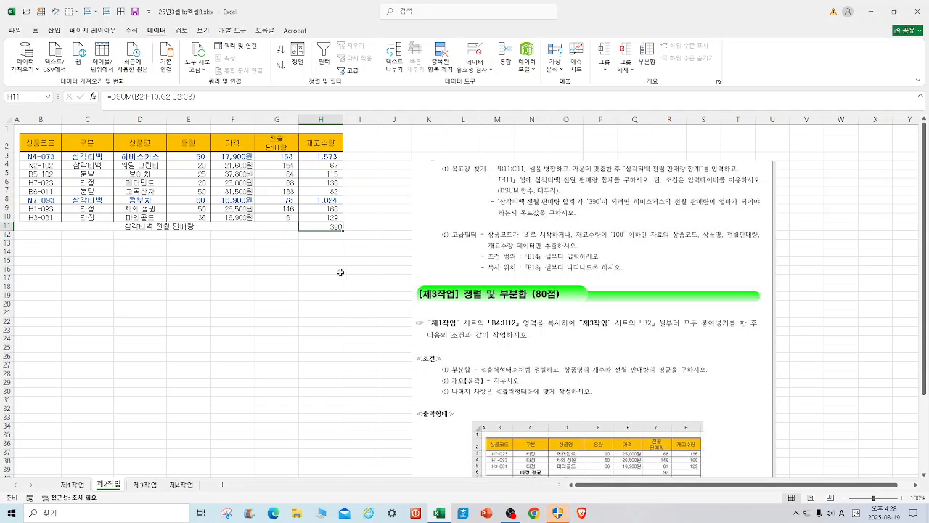
# Apply all borders to the total row B11:H11.
pyautogui.moveTo(37, 225); pyautogui.dragTo(313, 228)
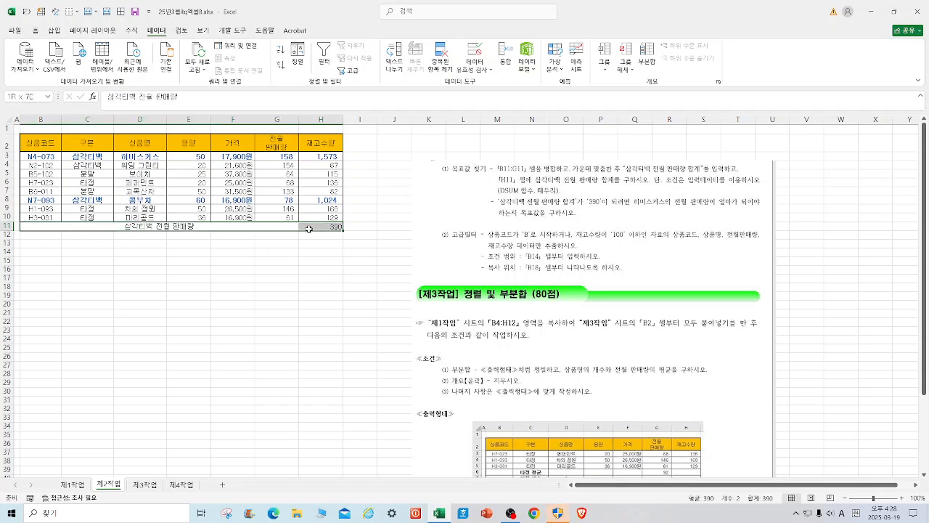
pyautogui.click(36, 31)
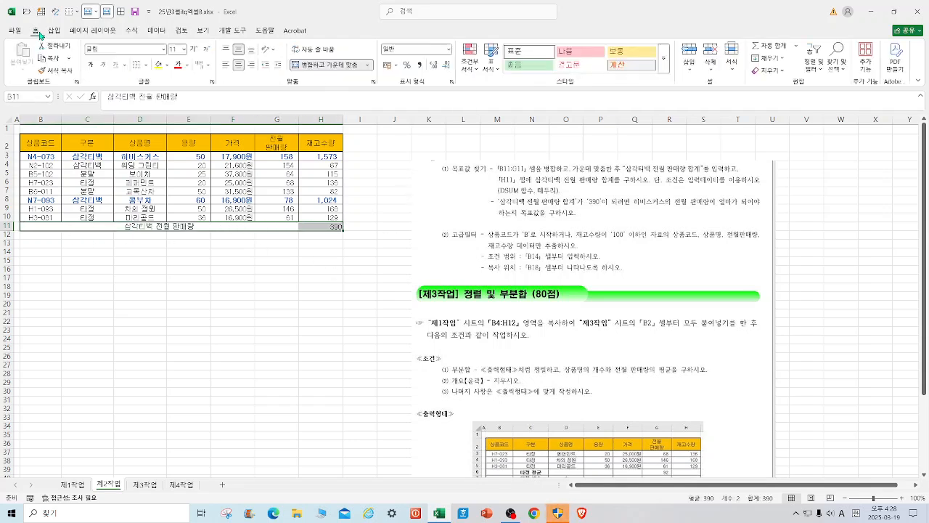
pyautogui.click(147, 66)
pyautogui.click(167, 161)
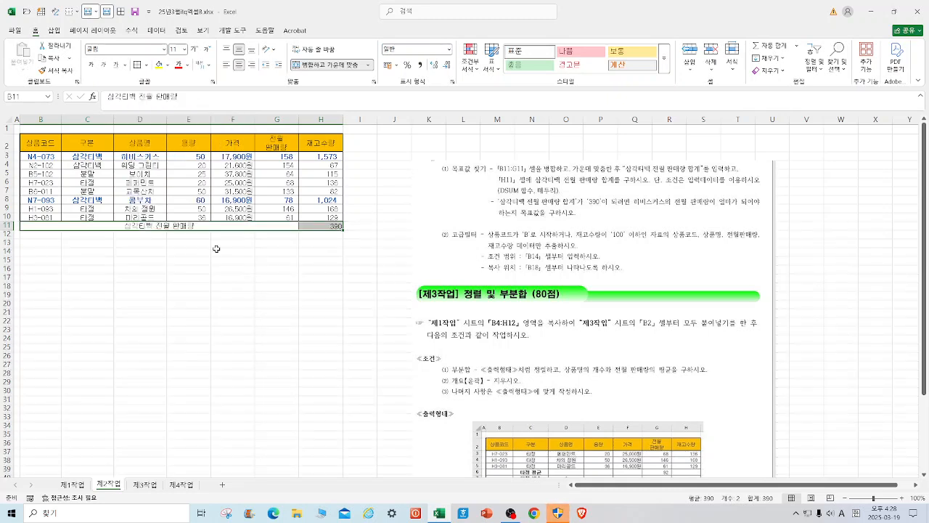
pyautogui.click(245, 320)
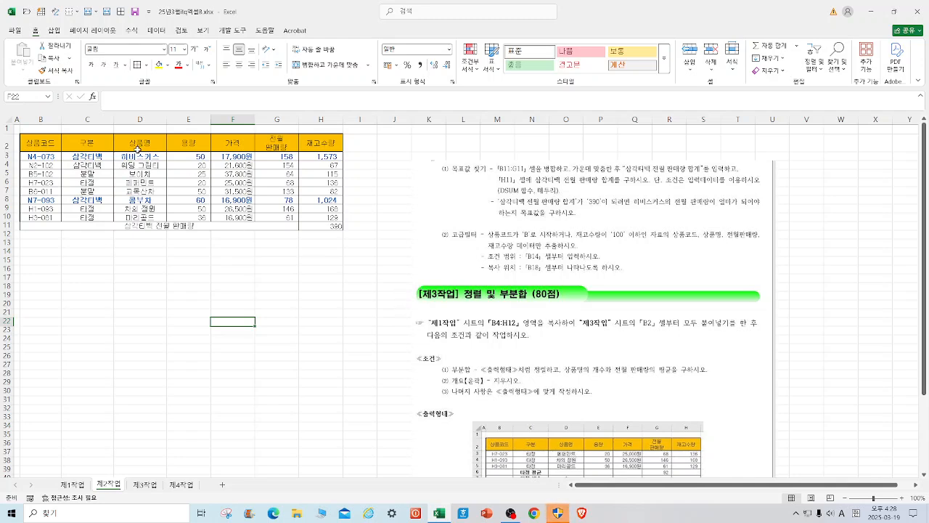
# Copy the 상품코드 and 재고수량 headers from B2 and H2 and paste them at B14 as the criteria headers.
pyautogui.click(47, 147)
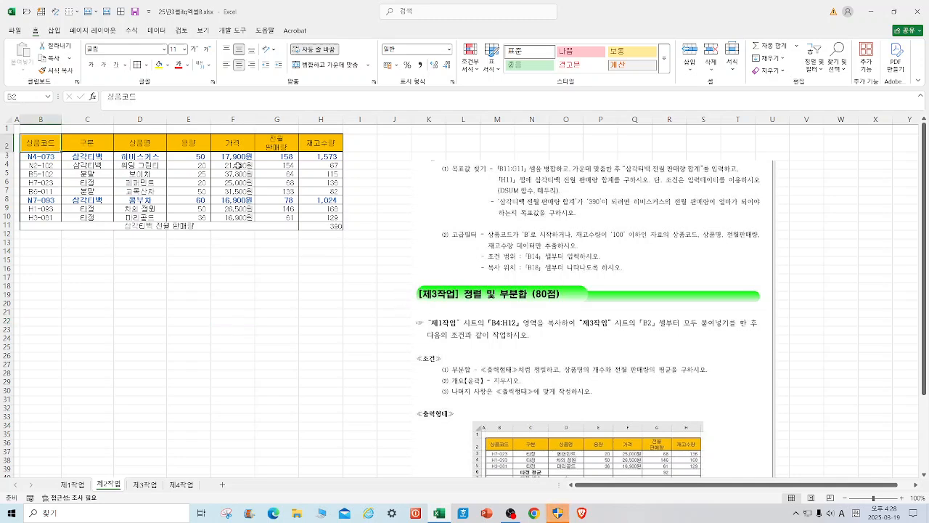
pyautogui.keyDown('ctrl'); pyautogui.click(316, 150); pyautogui.keyUp('ctrl')
pyautogui.rightClick(316, 149)
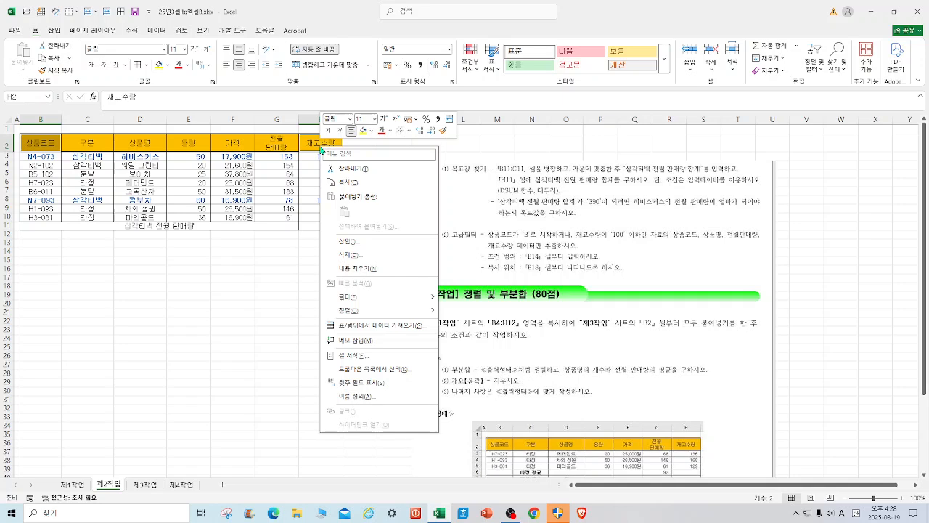
pyautogui.click(359, 181)
pyautogui.click(42, 251)
pyautogui.rightClick(42, 251)
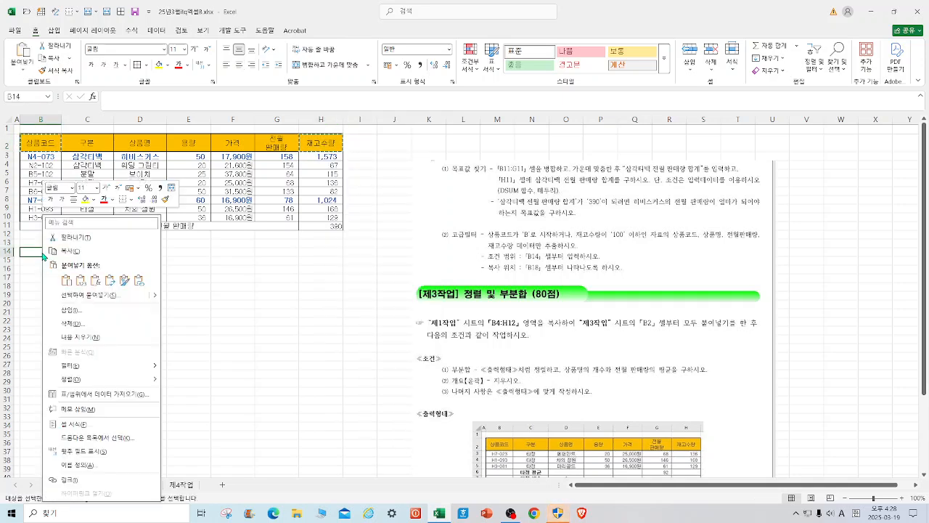
pyautogui.click(66, 280)
# Enter the OR filter criteria on separate rows: B* in B15 and <=100 in C16.
pyautogui.click(40, 263)
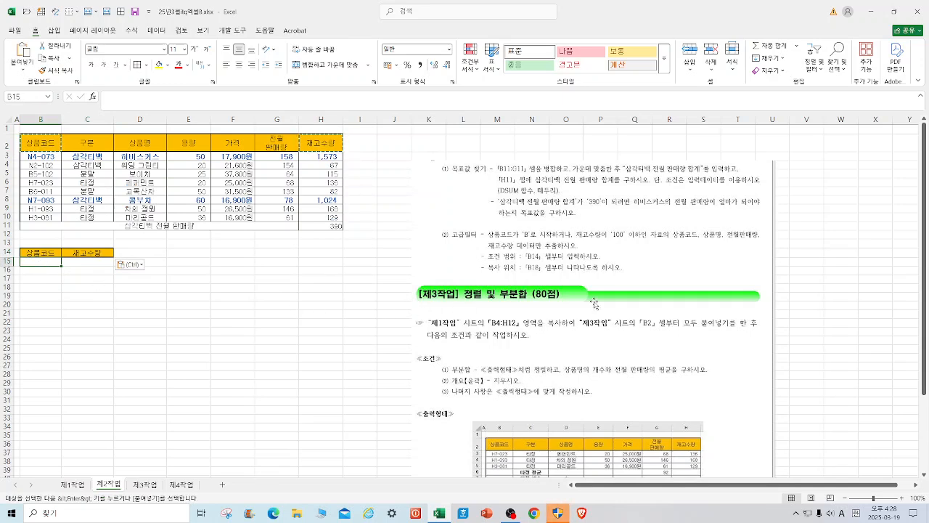
pyautogui.write('B*')
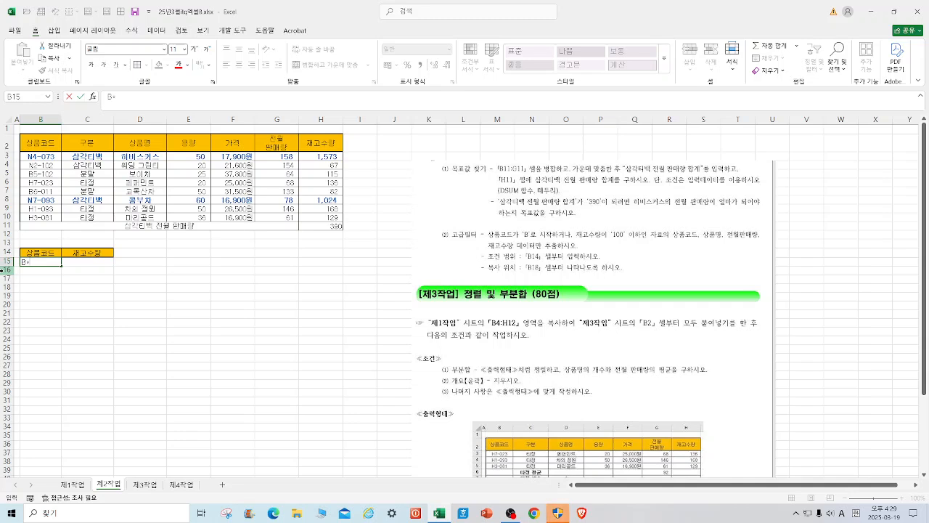
pyautogui.click(94, 271)
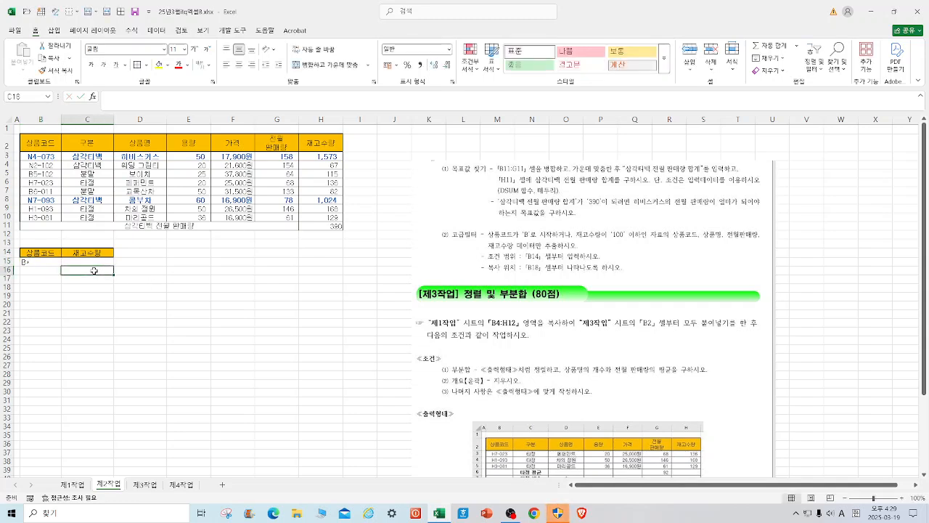
pyautogui.write('<=100')
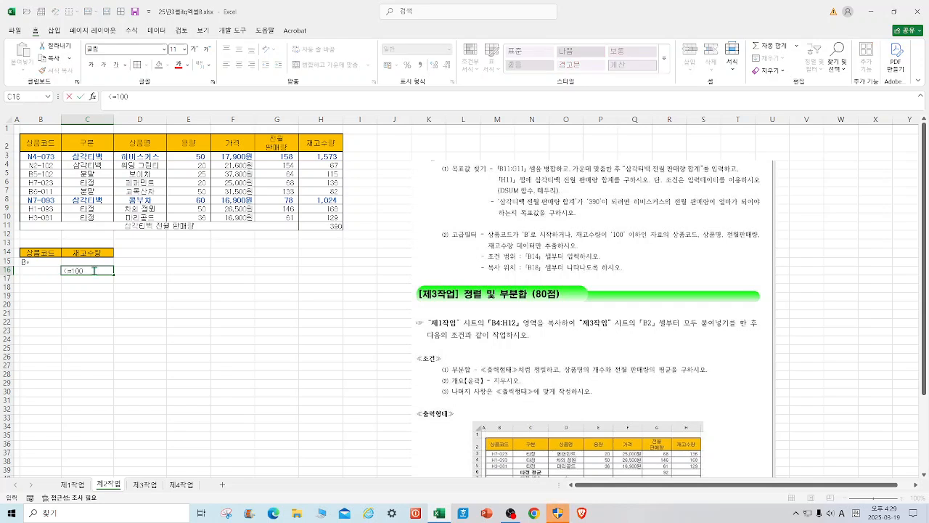
pyautogui.click(179, 330)
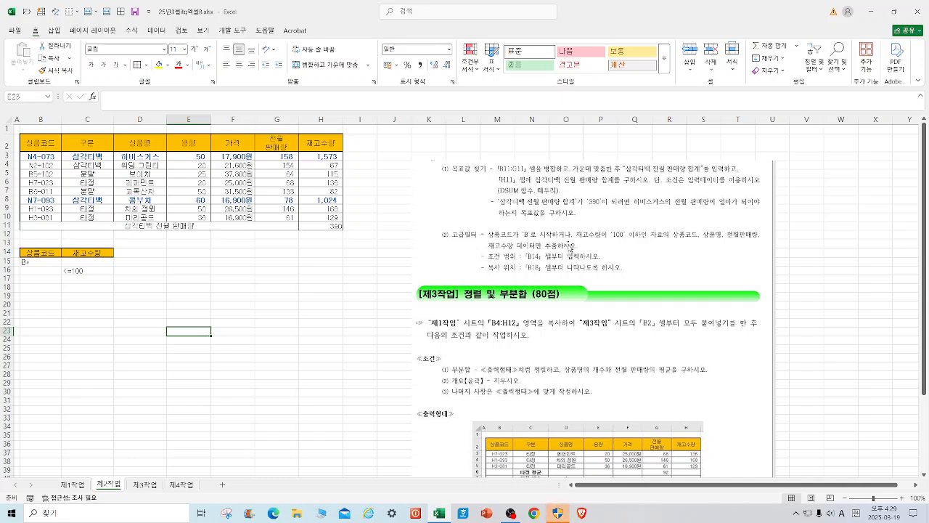
# Copy the 상품코드, 상품명, 전월판매량 and 재고수량 headers from row 2 and paste them at B18.
pyautogui.click(51, 144)
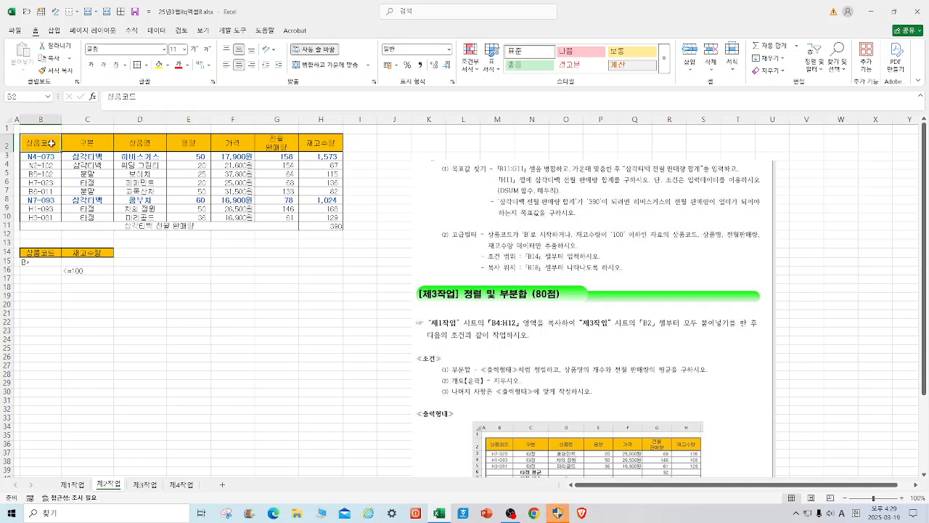
pyautogui.keyDown('ctrl'); pyautogui.click(144, 145); pyautogui.keyUp('ctrl')
pyautogui.moveTo(272, 143); pyautogui.dragTo(320, 144)
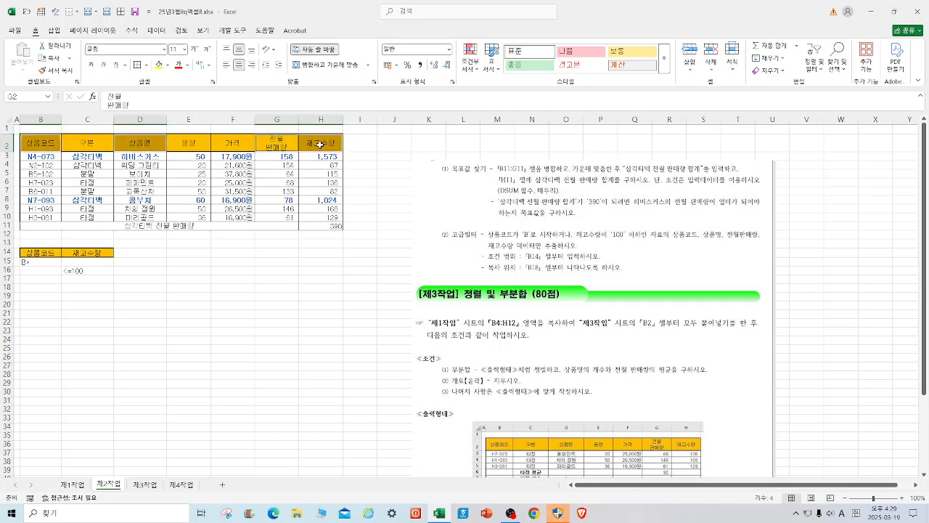
pyautogui.rightClick(320, 144)
pyautogui.click(374, 181)
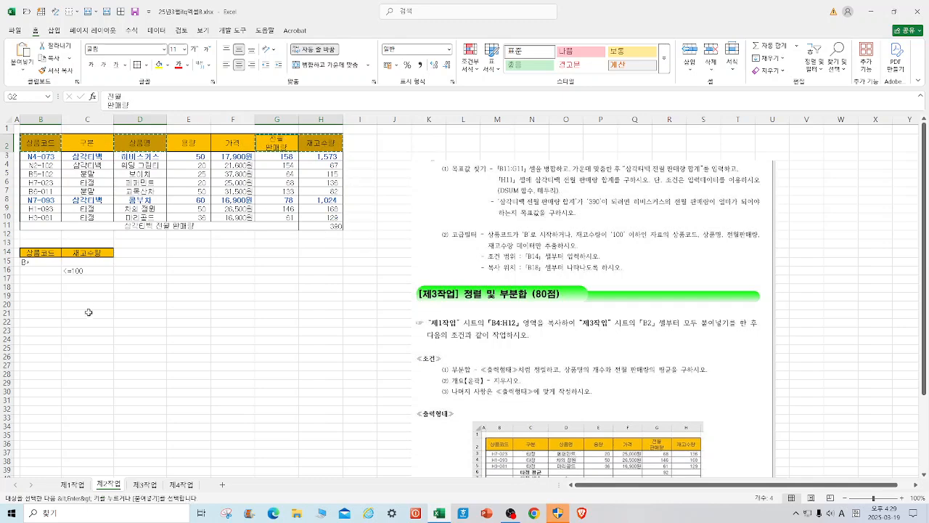
pyautogui.rightClick(43, 288)
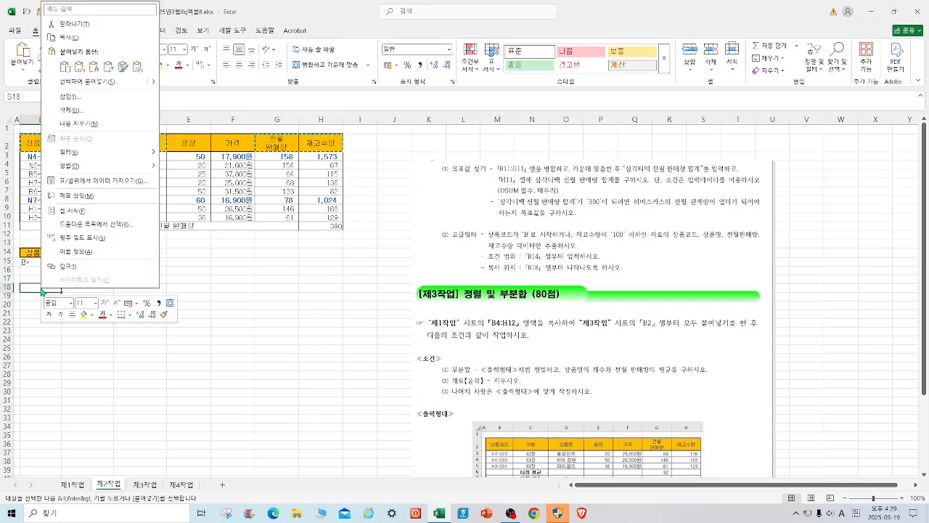
pyautogui.click(65, 68)
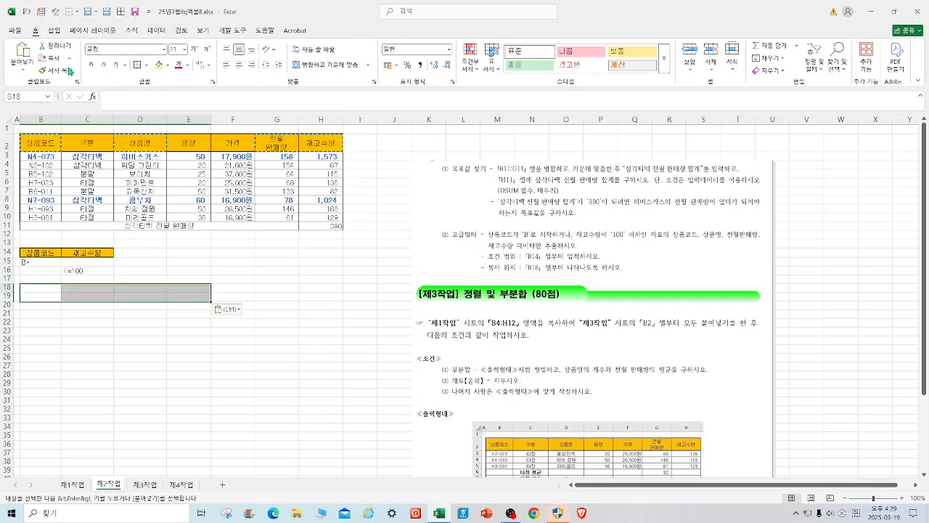
# Run an advanced filter on B2:H10 with criteria range B14:C16, copying the results to the headers in B18:E18.
pyautogui.click(156, 31)
pyautogui.click(349, 72)
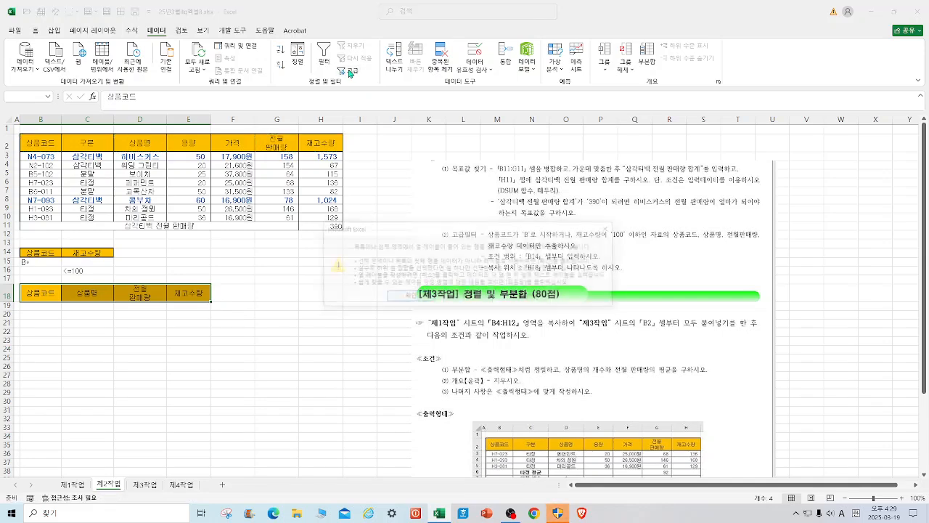
pyautogui.click(410, 298)
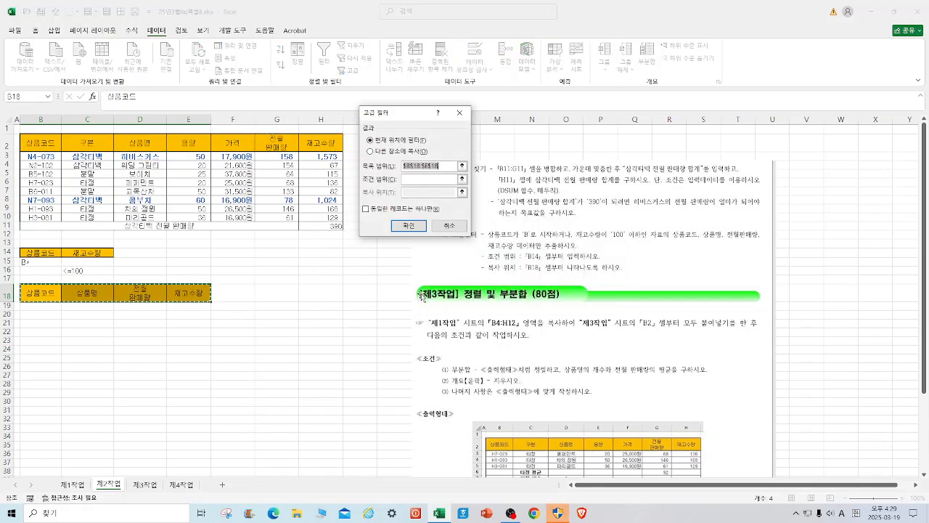
pyautogui.moveTo(35, 143); pyautogui.dragTo(315, 213)
pyautogui.click(371, 151)
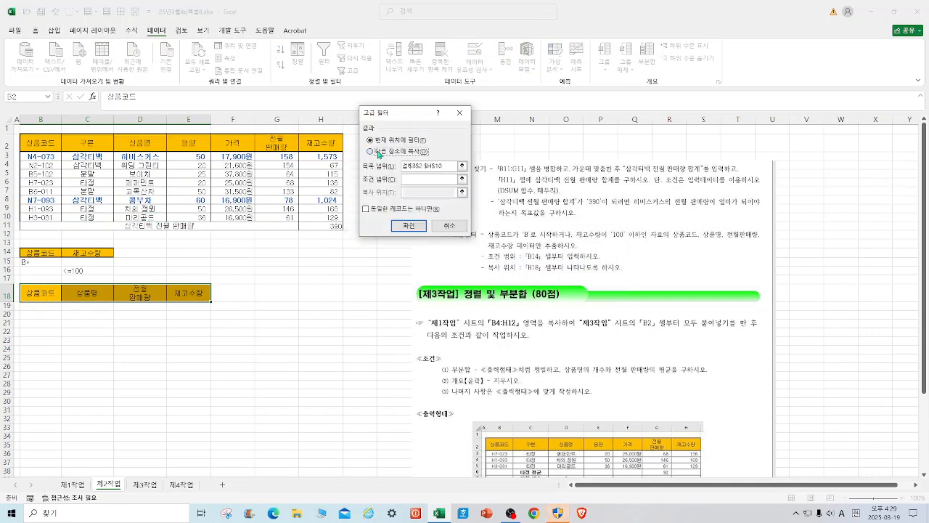
pyautogui.click(426, 179)
pyautogui.moveTo(24, 253); pyautogui.dragTo(93, 271)
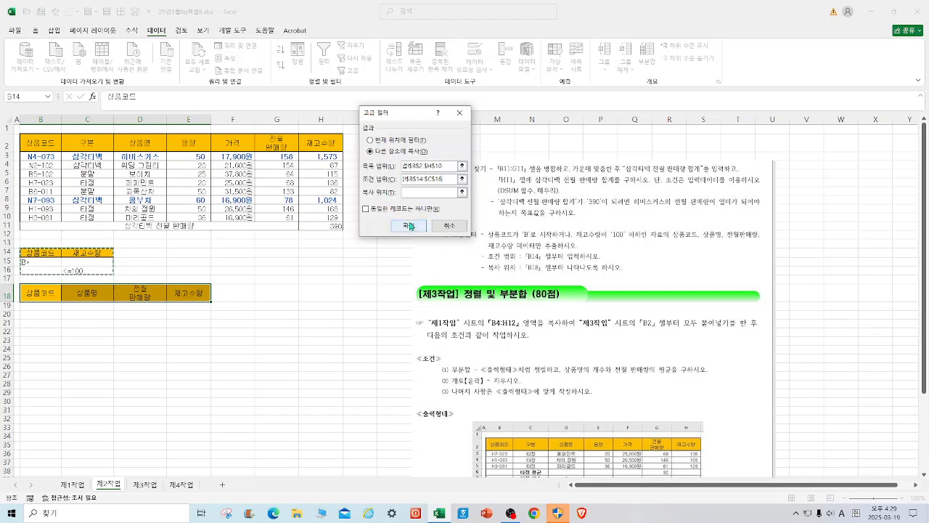
pyautogui.click(412, 193)
pyautogui.moveTo(32, 293); pyautogui.dragTo(183, 293)
pyautogui.click(410, 224)
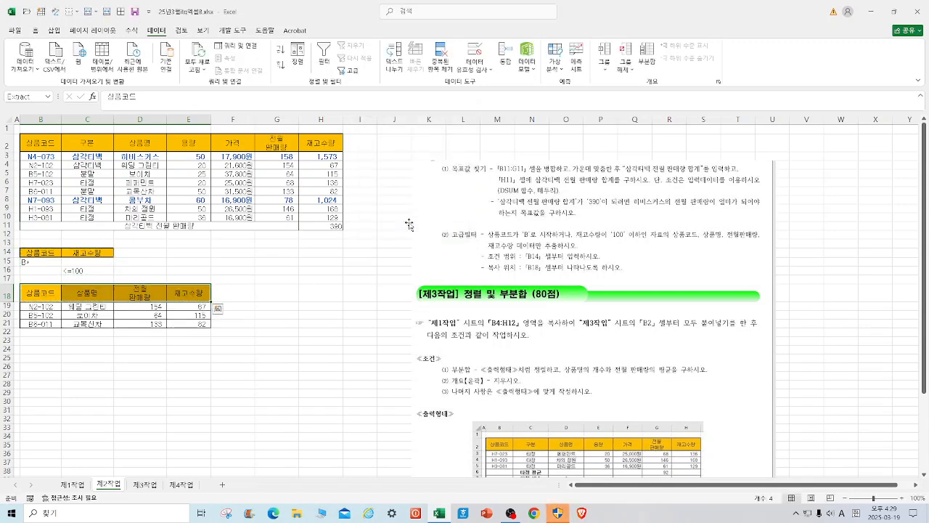
pyautogui.click(370, 369)
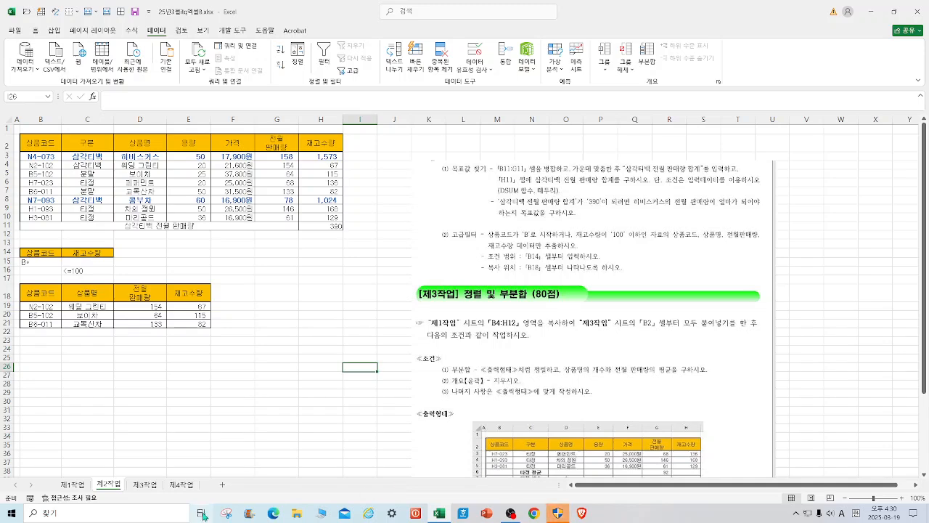
# Copy B4:H12 from the 제1작업 sheet and paste it at B2 of the 제3작업 sheet, keeping the source column widths.
pyautogui.click(151, 486)
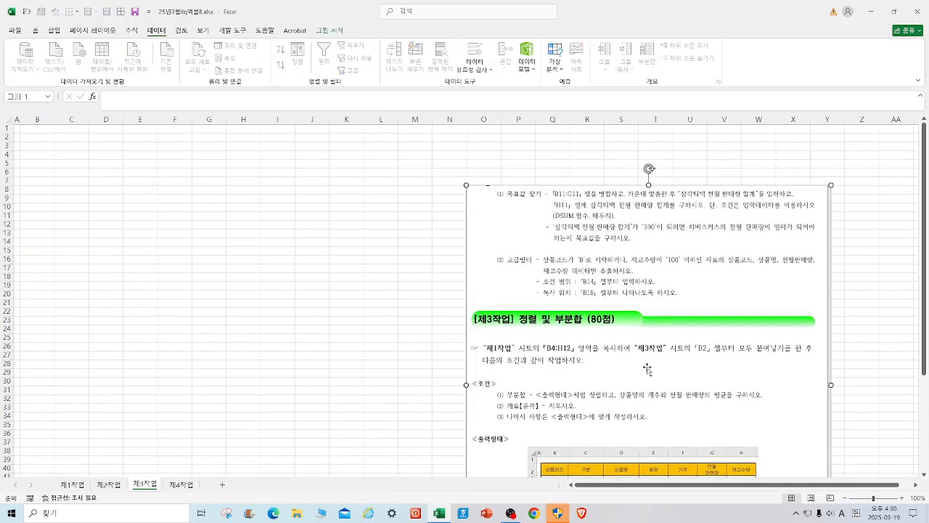
pyautogui.click(81, 486)
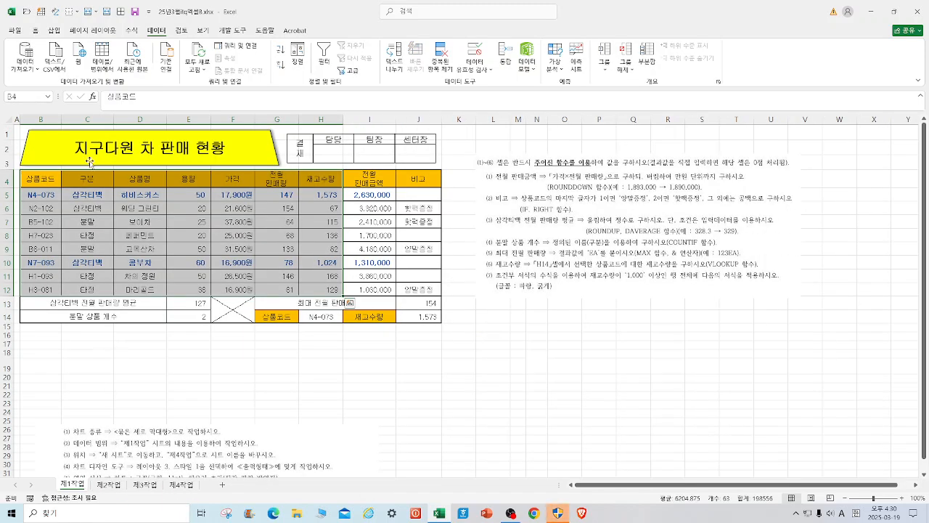
pyautogui.rightClick(147, 180)
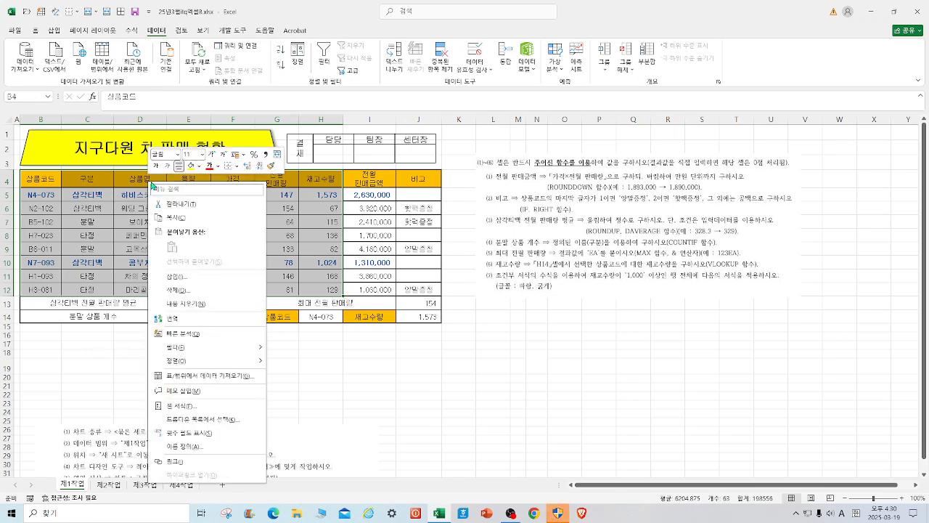
pyautogui.click(189, 218)
pyautogui.click(149, 485)
pyautogui.click(38, 138)
pyautogui.rightClick(40, 140)
pyautogui.moveTo(151, 217)
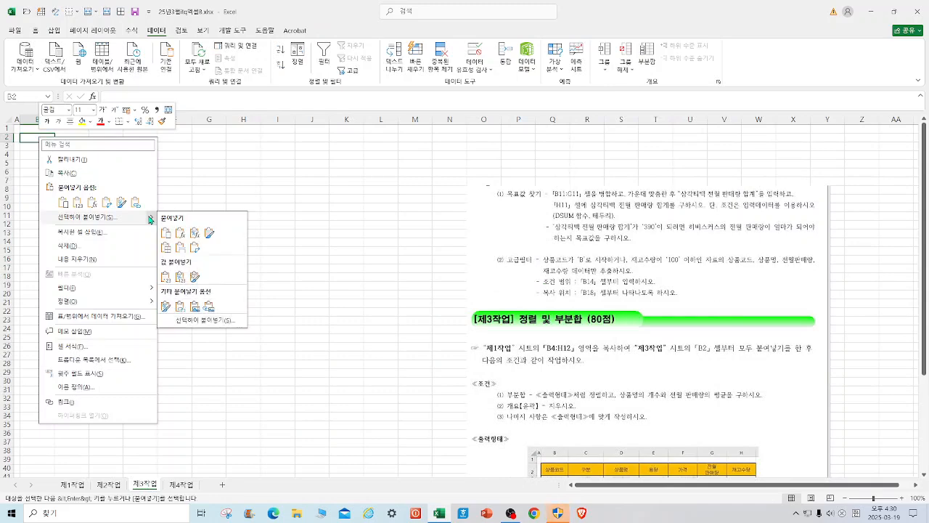
pyautogui.click(181, 250)
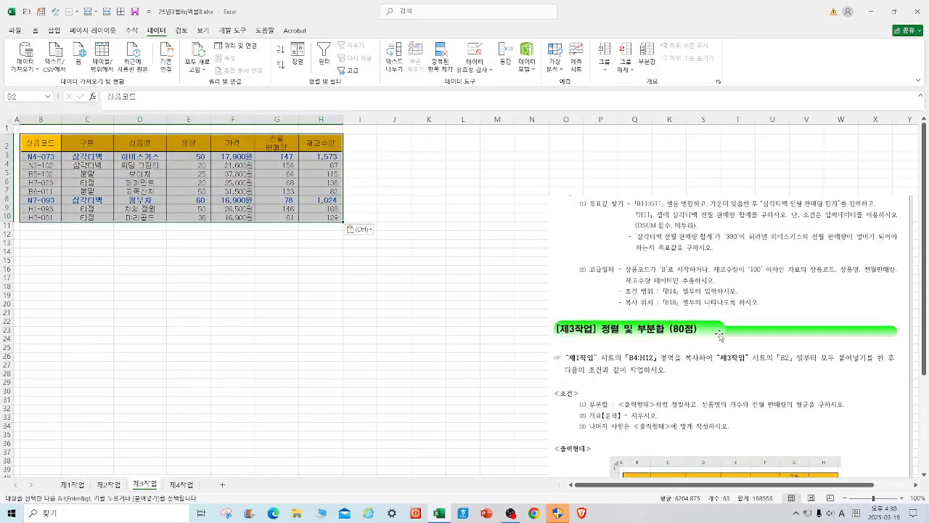
# Crop the instruction picture to the 제3작업 <조건> and <출력형태> part, 11.4 cm high, and place it beside the pasted table.
pyautogui.moveTo(679, 295); pyautogui.dragTo(676, 254)
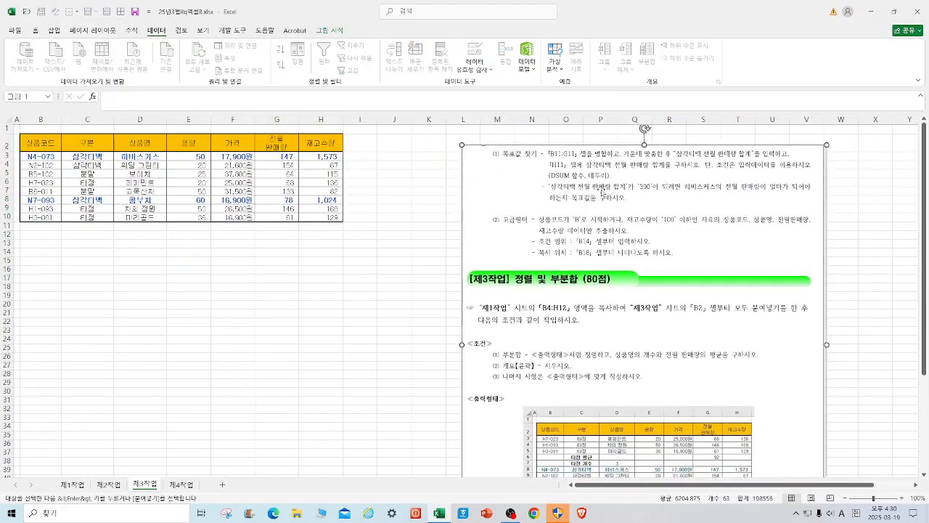
pyautogui.click(331, 31)
pyautogui.click(816, 53)
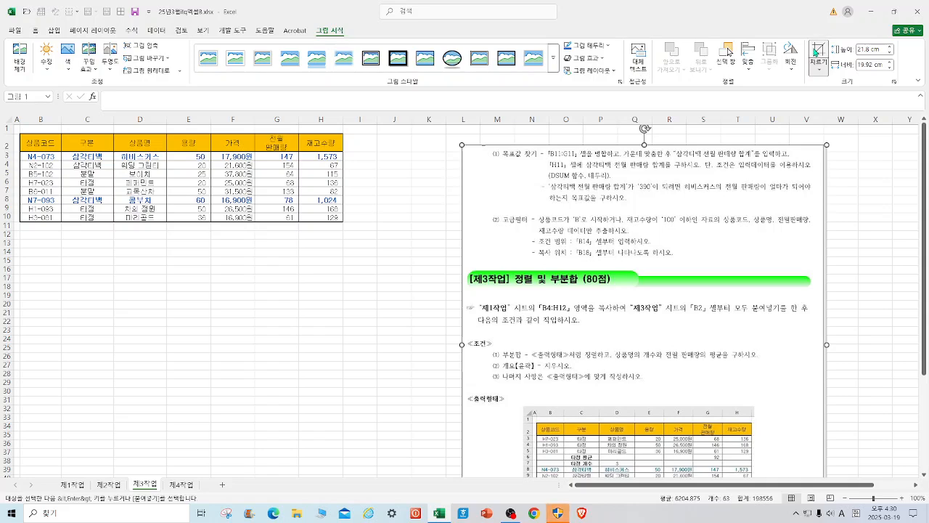
pyautogui.moveTo(644, 146); pyautogui.dragTo(623, 336)
pyautogui.click(888, 383)
pyautogui.moveTo(666, 396); pyautogui.dragTo(587, 186)
pyautogui.doubleClick(588, 186)
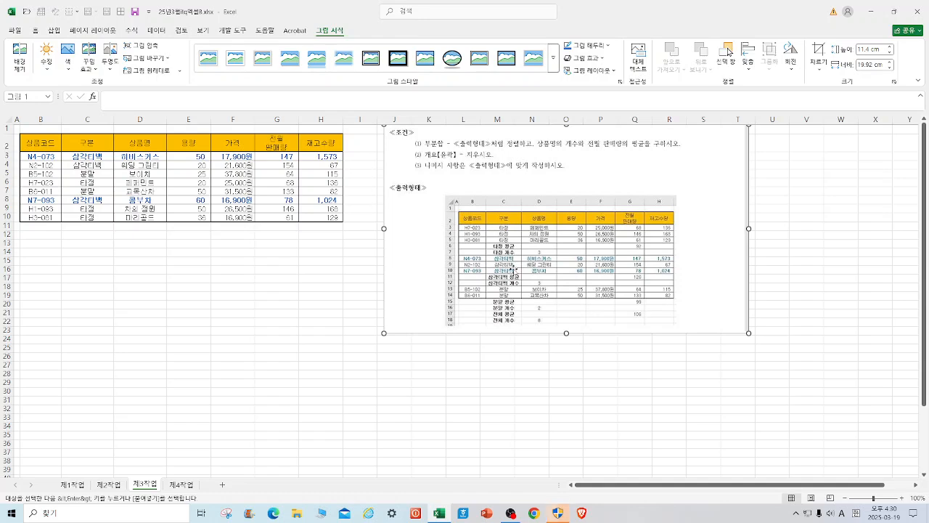
pyautogui.moveTo(524, 191); pyautogui.dragTo(526, 209)
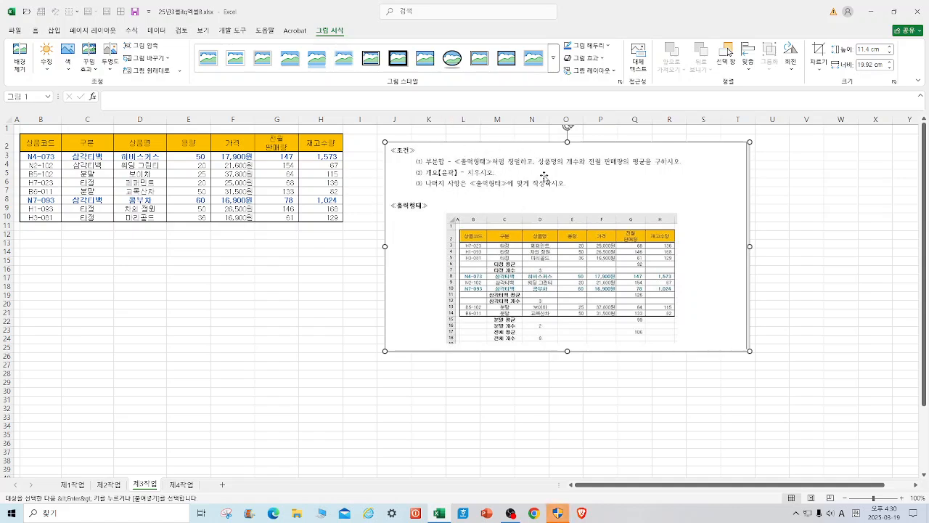
# Sort the table on the 제3작업 sheet by 구분 in descending order.
pyautogui.click(101, 147)
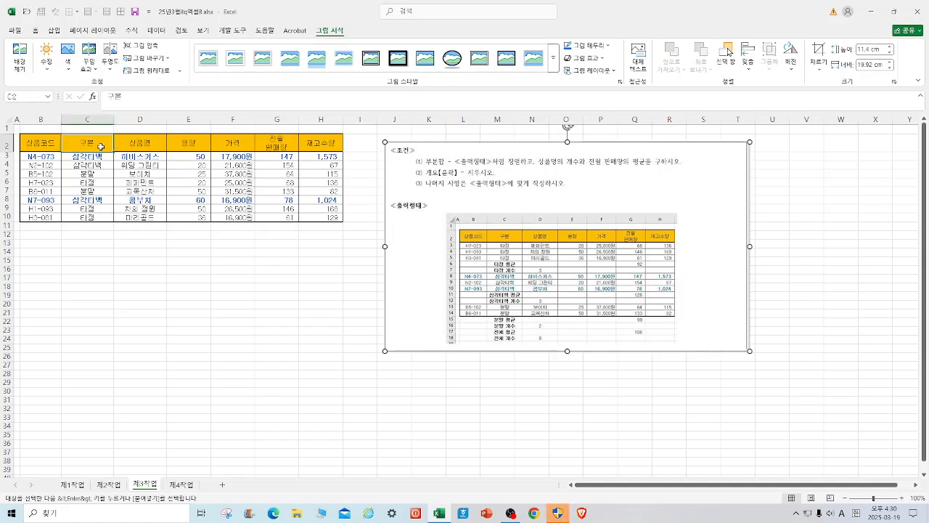
pyautogui.click(164, 31)
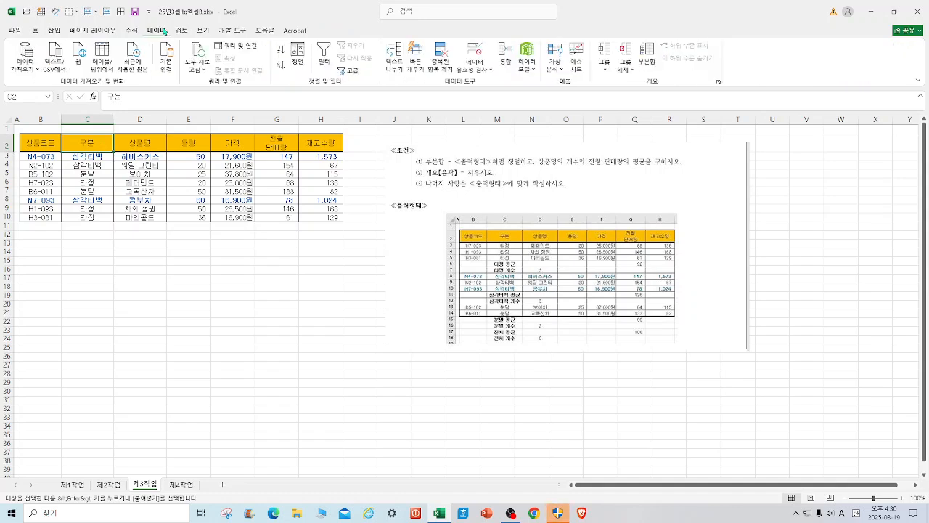
pyautogui.click(281, 66)
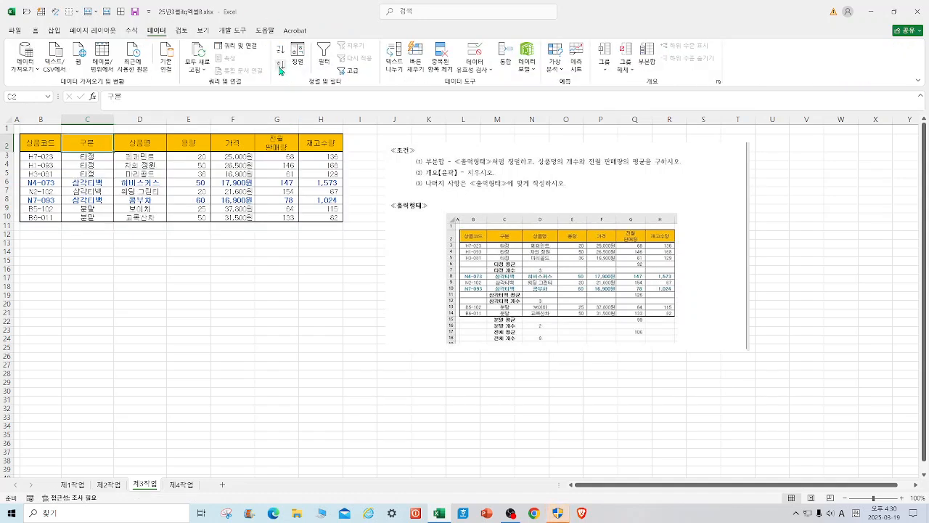
# Add a subtotal grouped by 구분 with the 개수 function on 상품명 only.
pyautogui.click(647, 56)
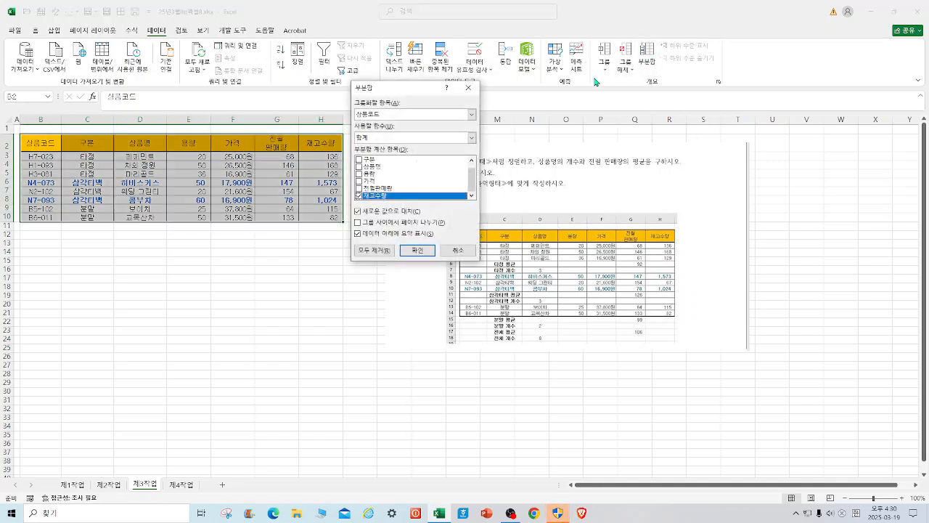
pyautogui.click(472, 114)
pyautogui.click(361, 132)
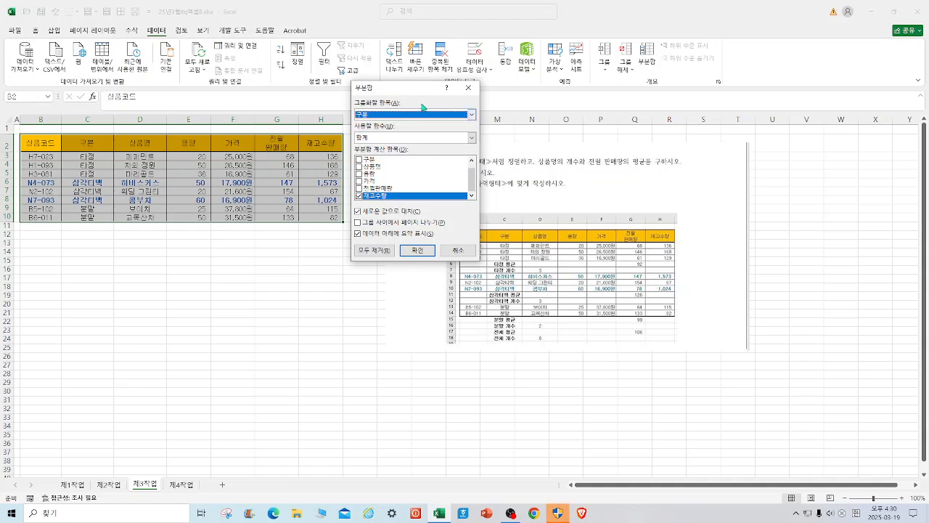
pyautogui.moveTo(427, 93); pyautogui.dragTo(378, 175)
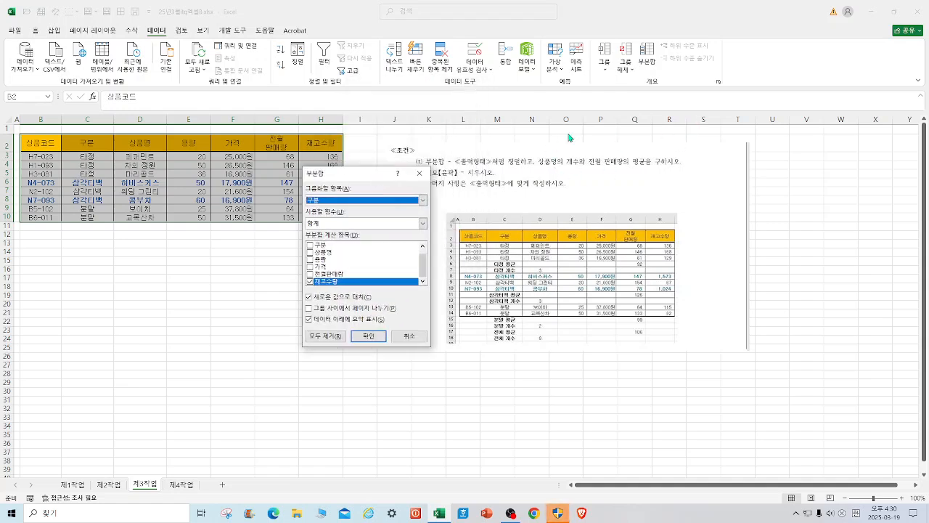
pyautogui.click(422, 223)
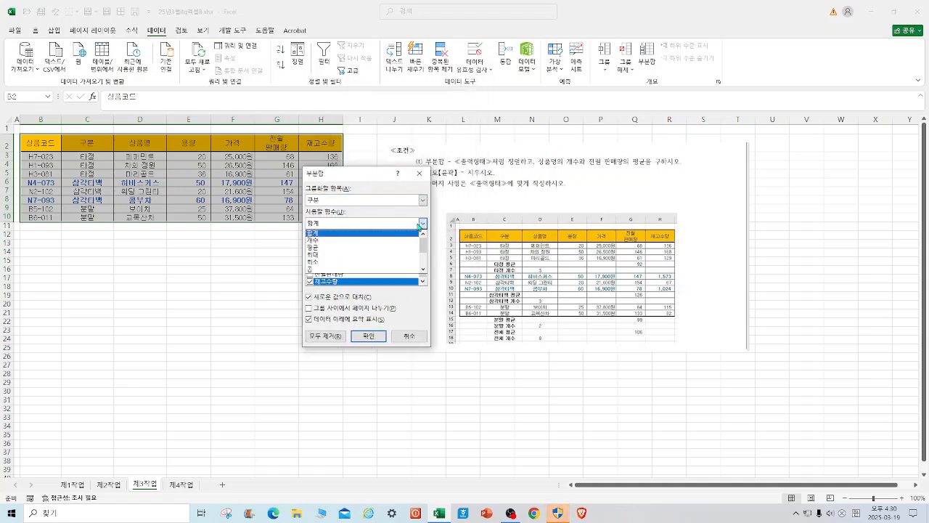
pyautogui.click(334, 240)
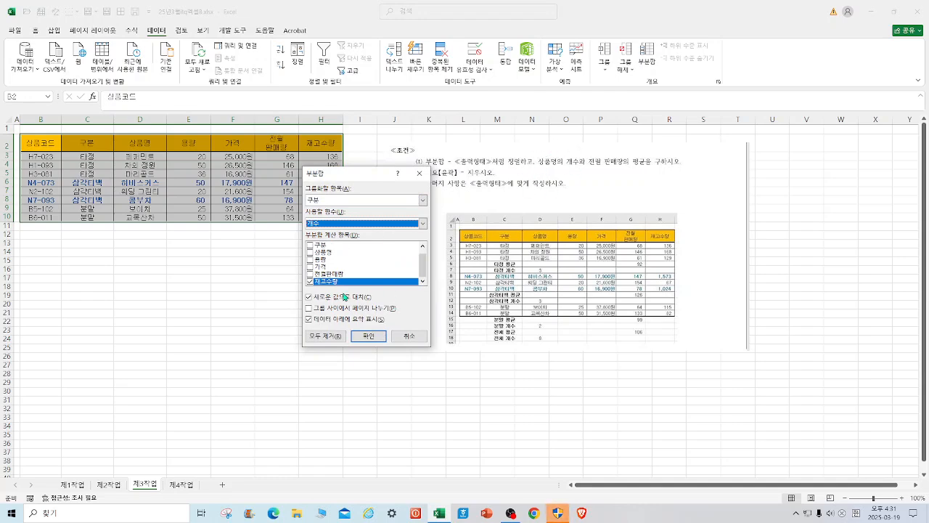
pyautogui.click(310, 282)
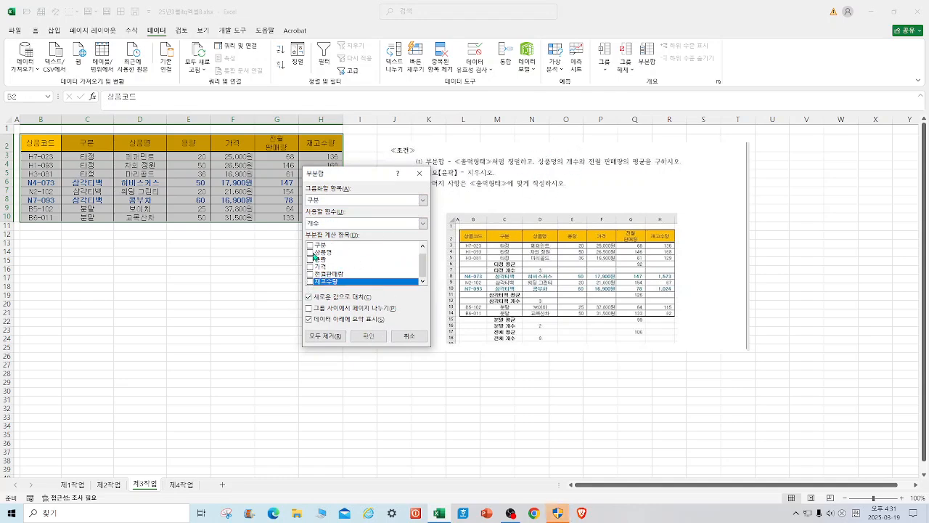
pyautogui.click(312, 253)
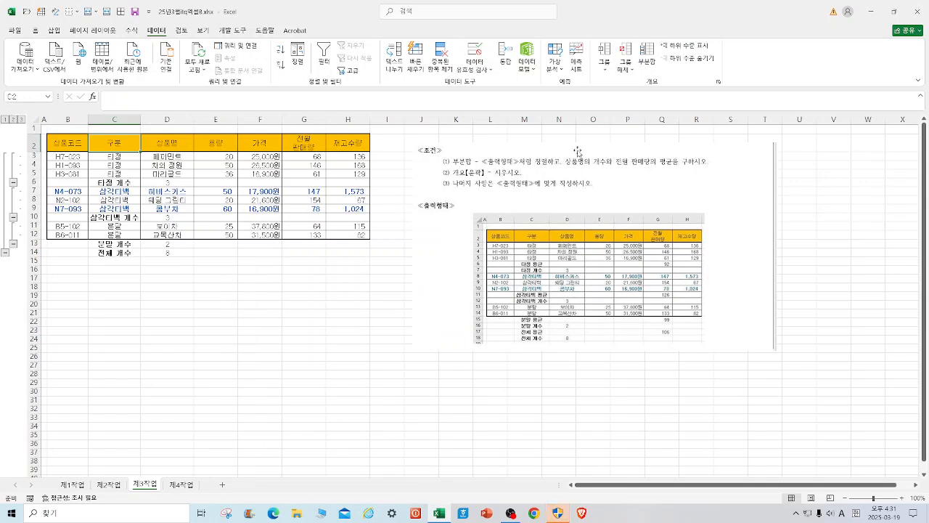
# Add a second subtotal by 구분 with the 평균 function on 전월판매량 only, without replacing the existing subtotals.
pyautogui.click(646, 54)
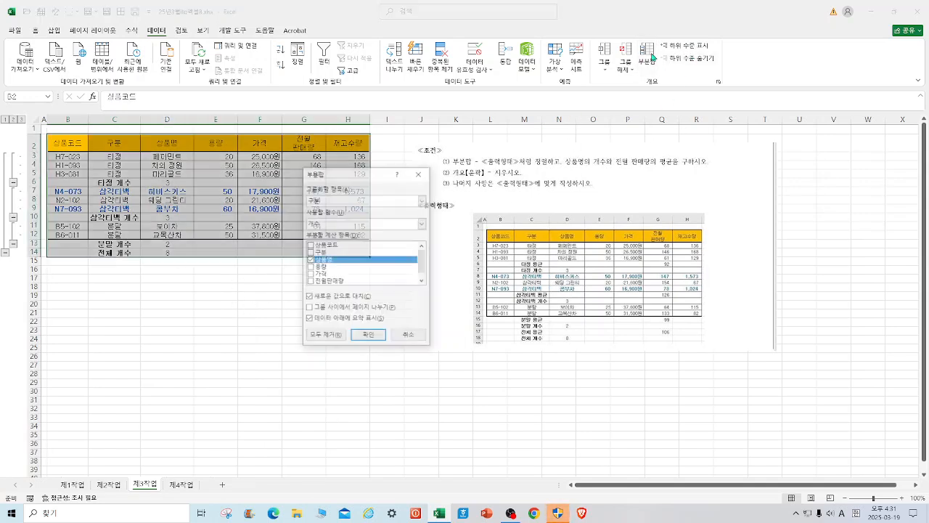
pyautogui.click(422, 224)
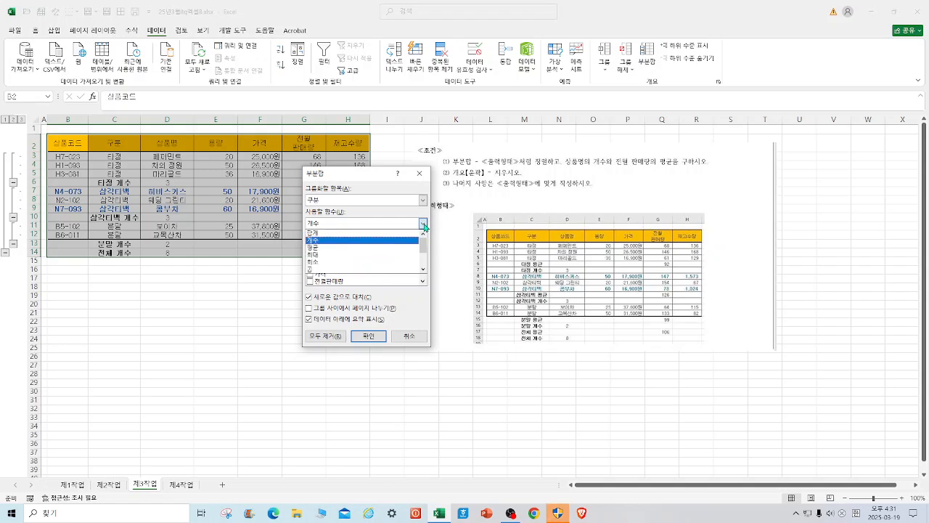
pyautogui.click(331, 248)
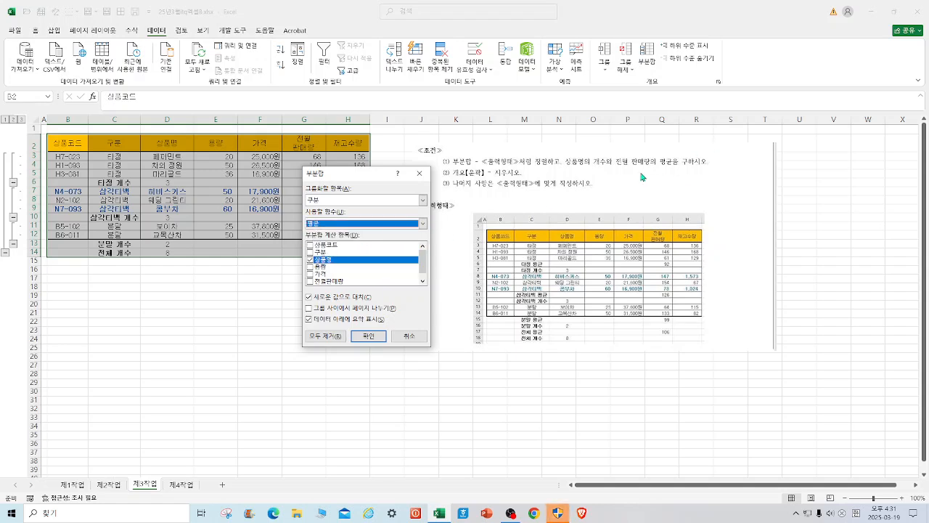
pyautogui.click(310, 260)
pyautogui.click(310, 281)
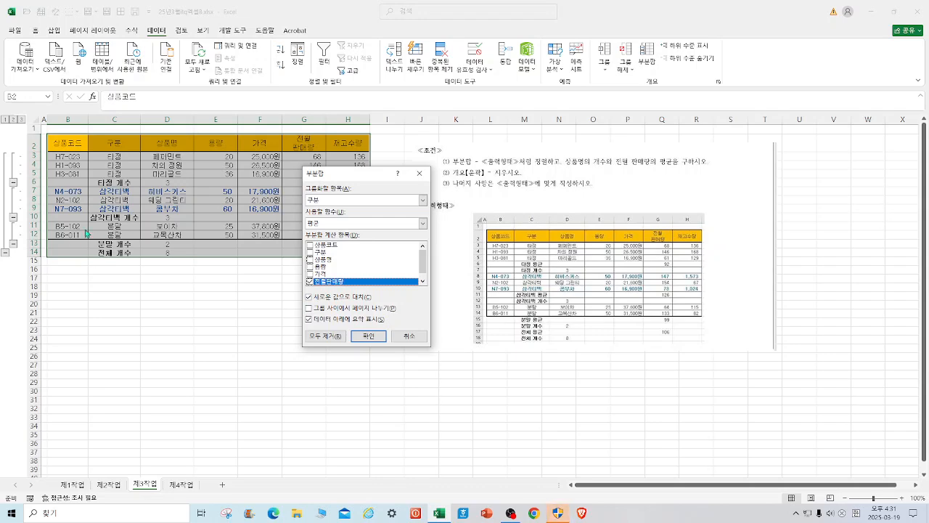
pyautogui.click(308, 297)
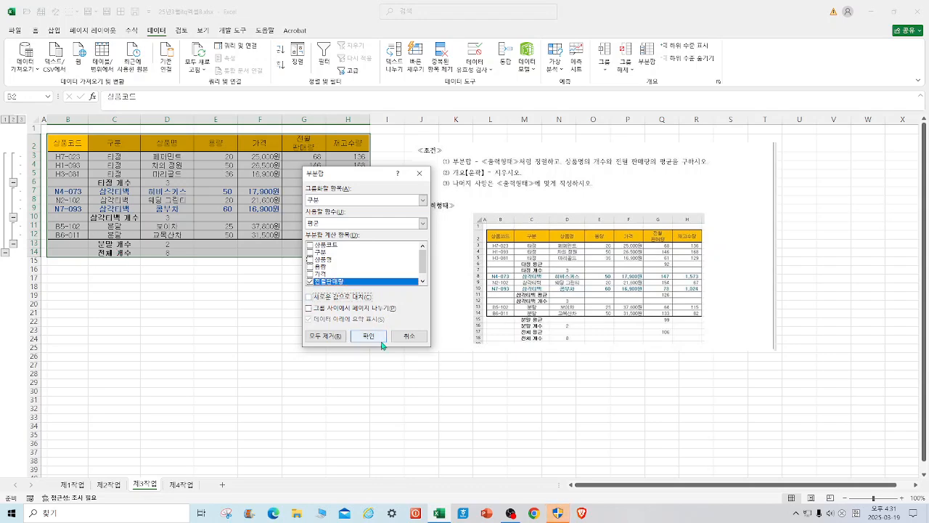
pyautogui.click(369, 338)
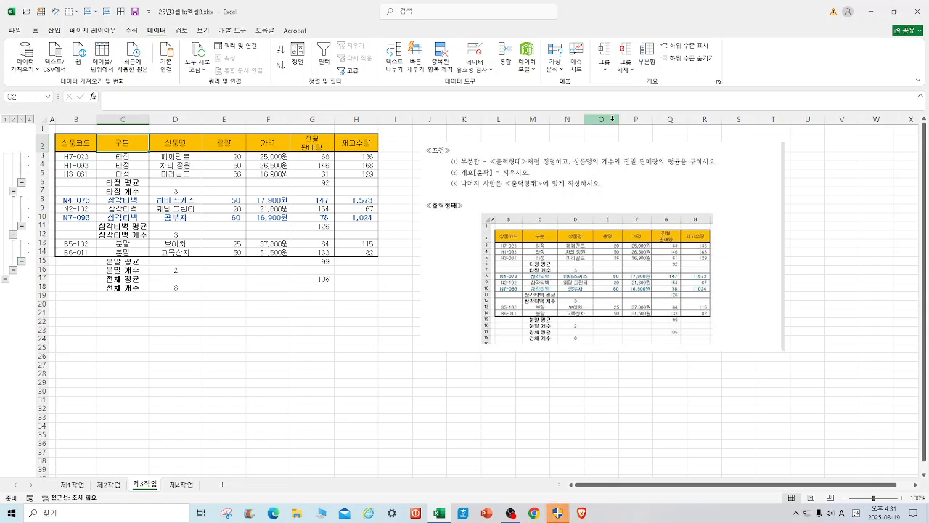
# Clear the outline from the subtotaled table.
pyautogui.click(632, 70)
pyautogui.click(650, 98)
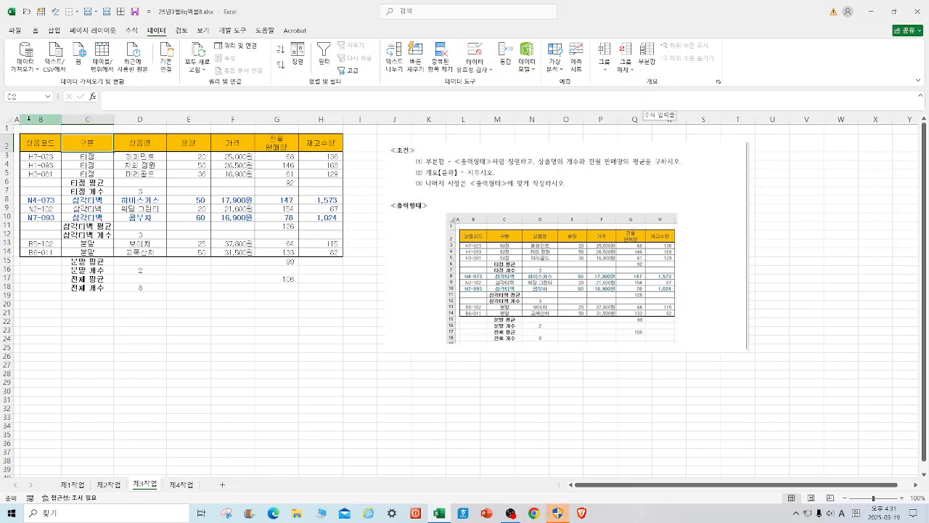
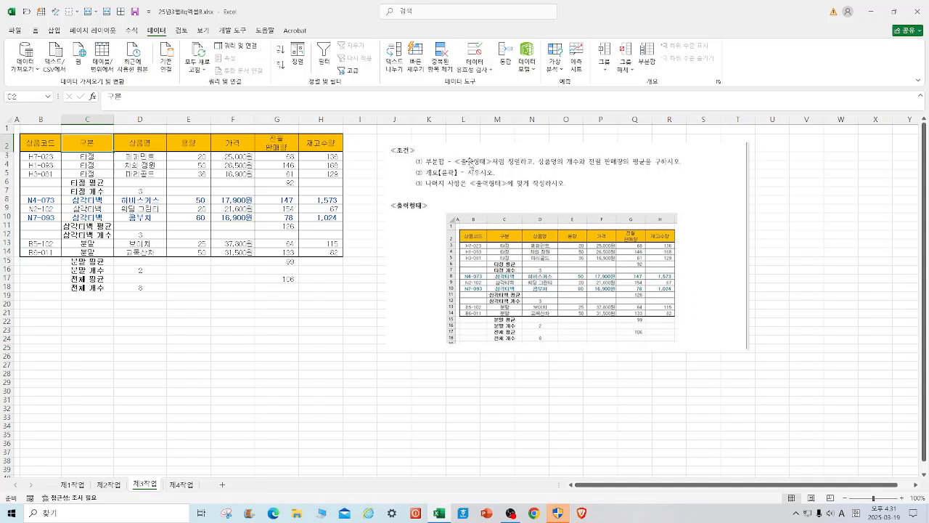
# Examine the finished chart on the 제4작업 sheet and check which columns of the 제1작업 table it draws on.
pyautogui.click(182, 485)
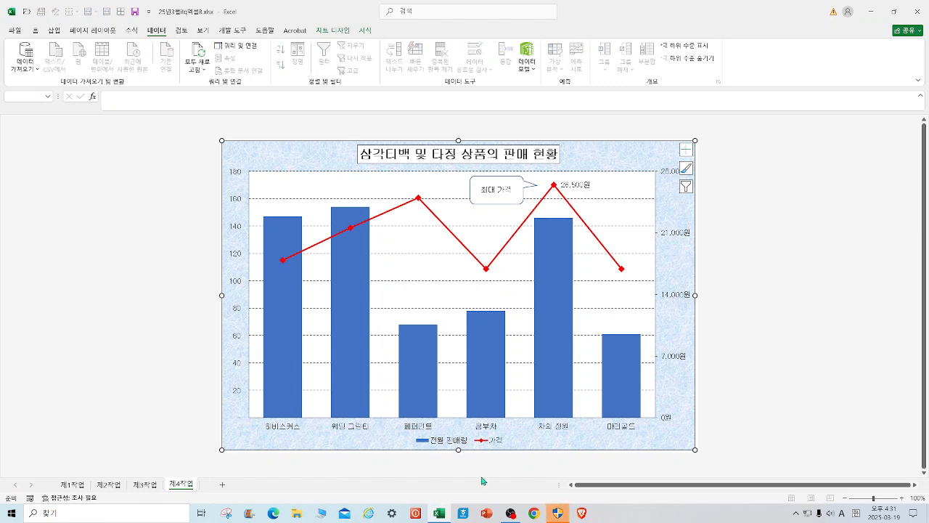
pyautogui.click(71, 486)
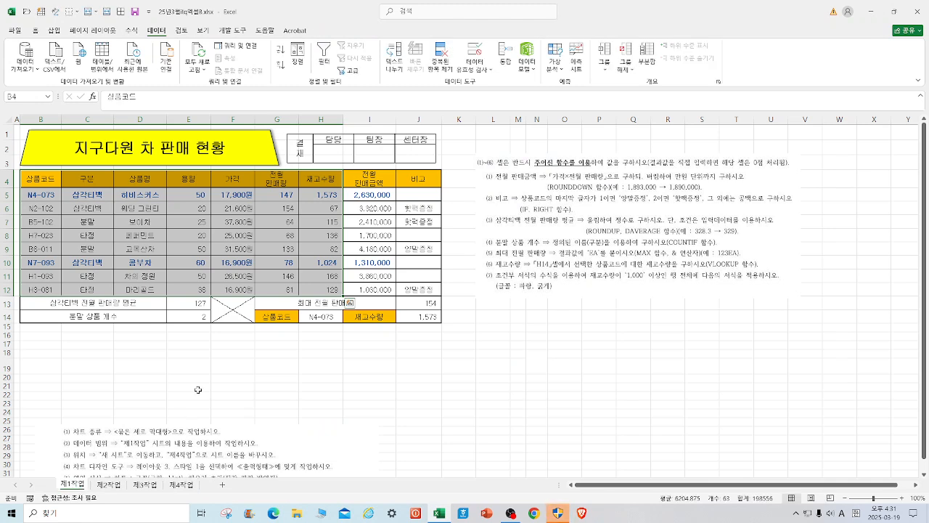
pyautogui.click(194, 388)
pyautogui.moveTo(138, 177); pyautogui.dragTo(154, 287)
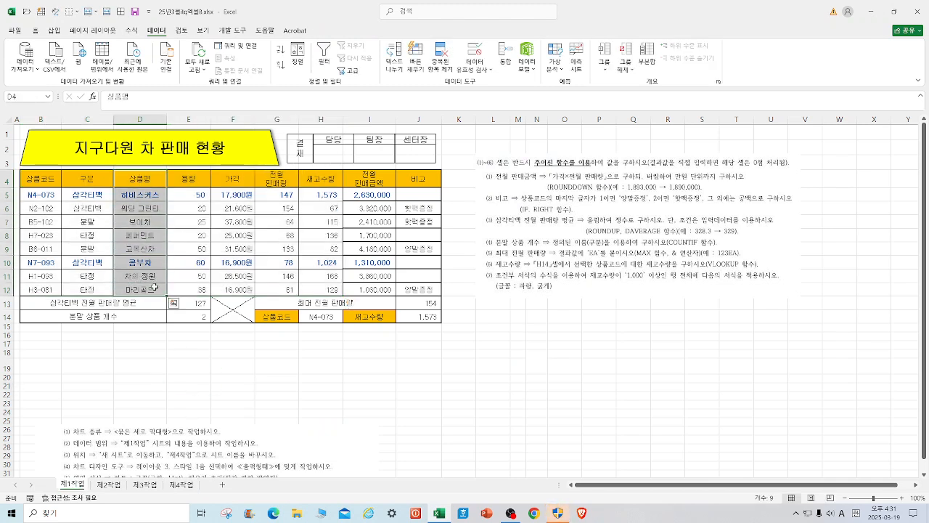
pyautogui.click(192, 488)
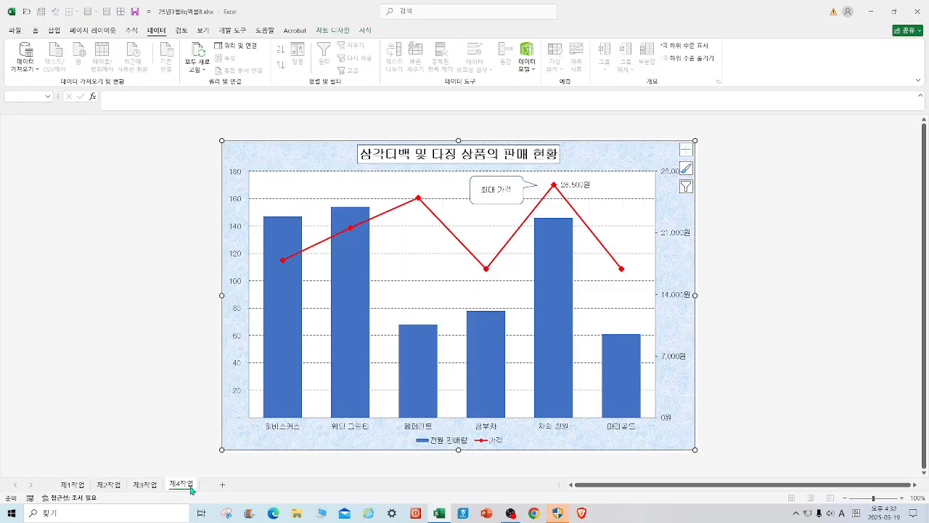
pyautogui.click(73, 489)
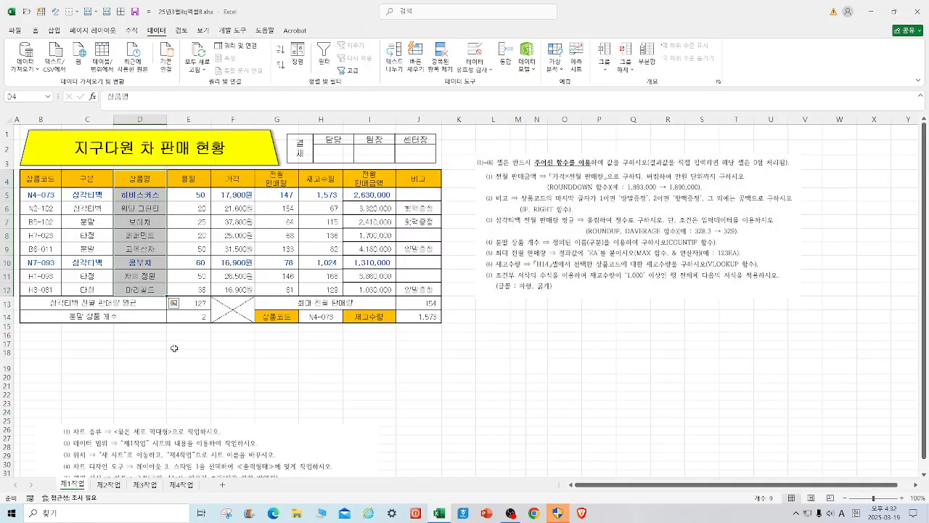
pyautogui.moveTo(277, 178); pyautogui.dragTo(278, 289)
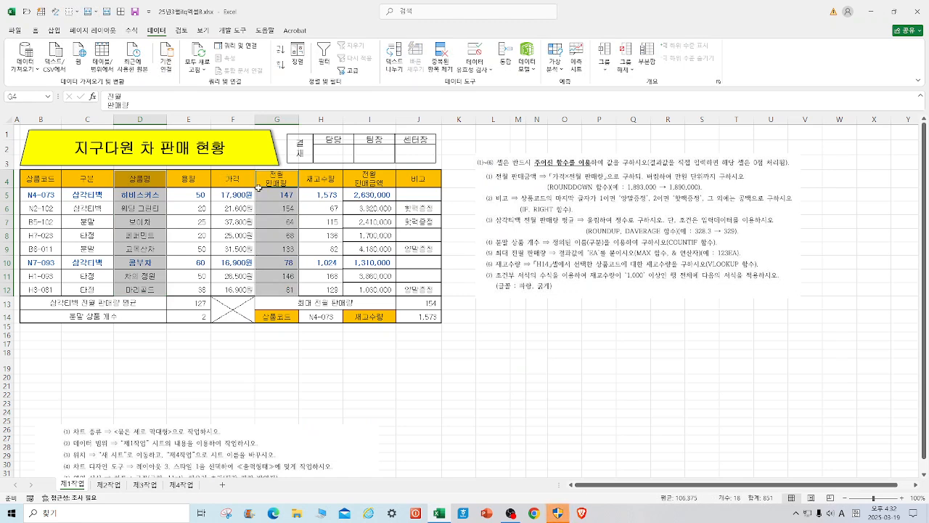
pyautogui.click(276, 345)
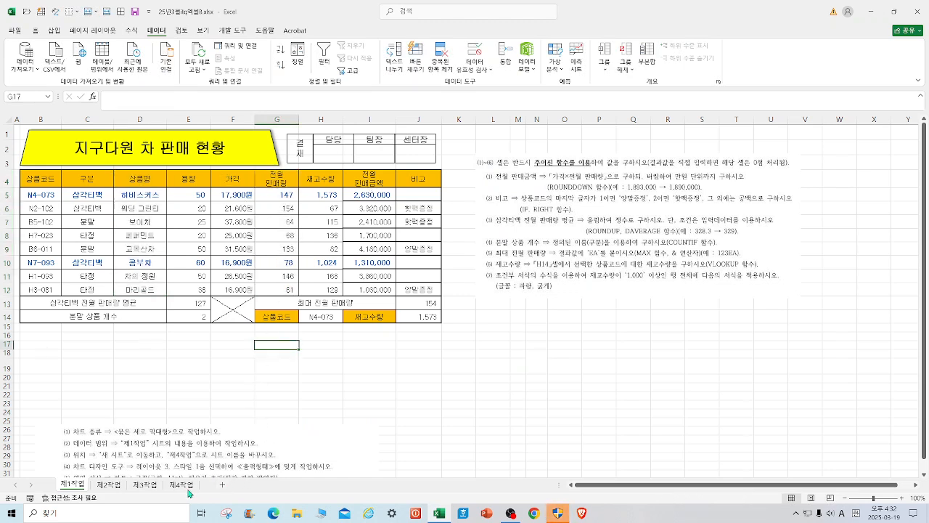
# Insert a 2-D clustered column chart from the 구분, 가격 and 전월 판매량 columns of the 제1작업 table, rows 4 to 12.
pyautogui.moveTo(87, 178); pyautogui.dragTo(87, 290)
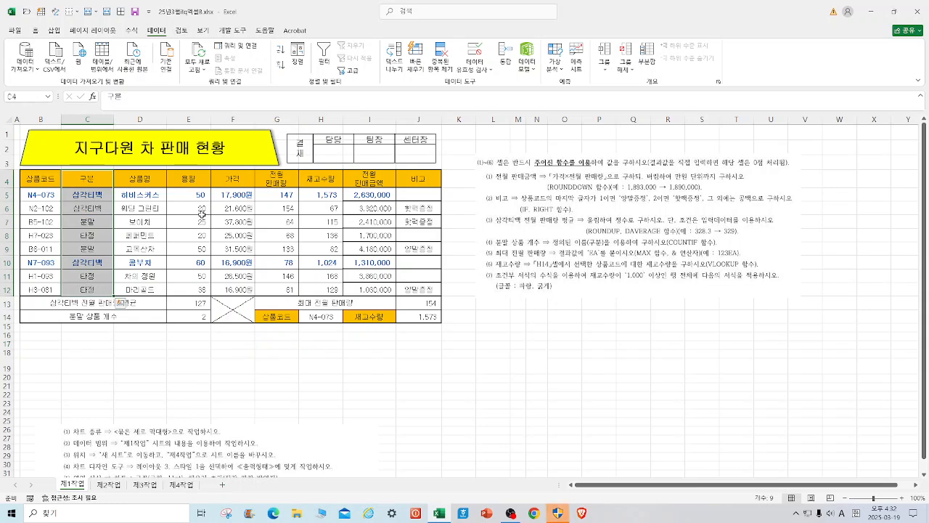
pyautogui.moveTo(236, 177); pyautogui.dragTo(238, 289)
pyautogui.moveTo(280, 175); pyautogui.dragTo(289, 287)
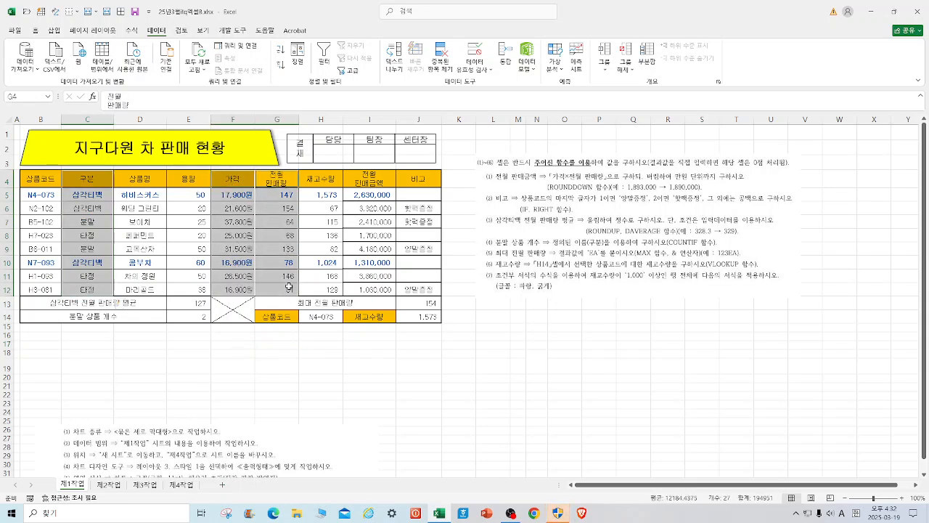
pyautogui.click(54, 30)
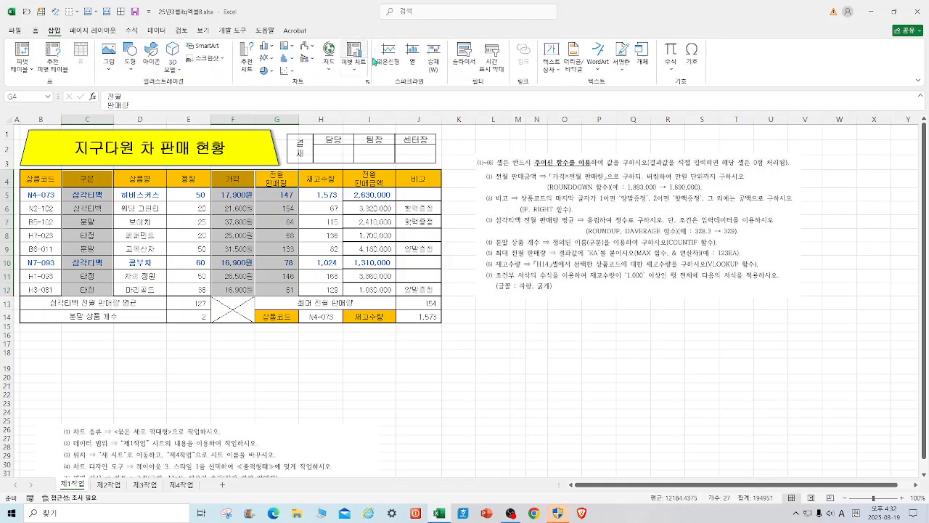
pyautogui.click(268, 46)
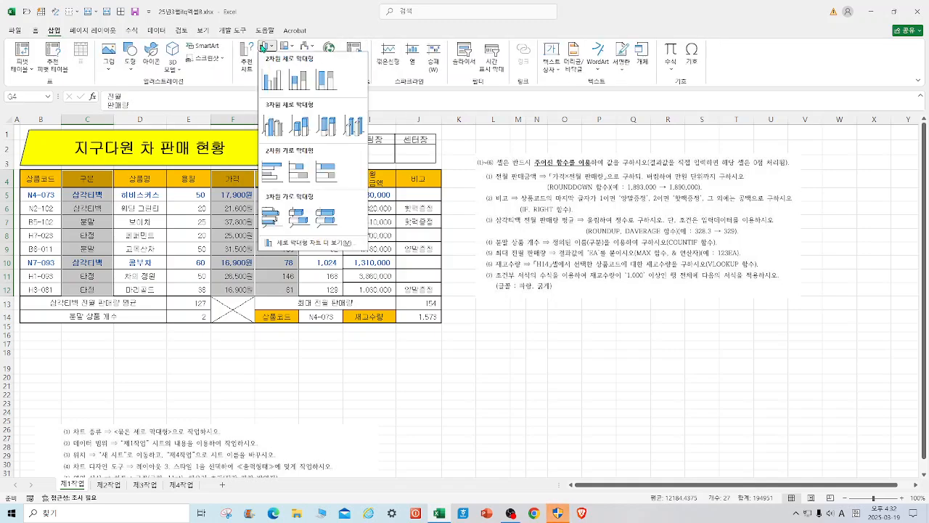
pyautogui.click(277, 85)
# Move the chart to a new sheet named 제4작업2 and place that sheet after 제4작업.
pyautogui.click(558, 58)
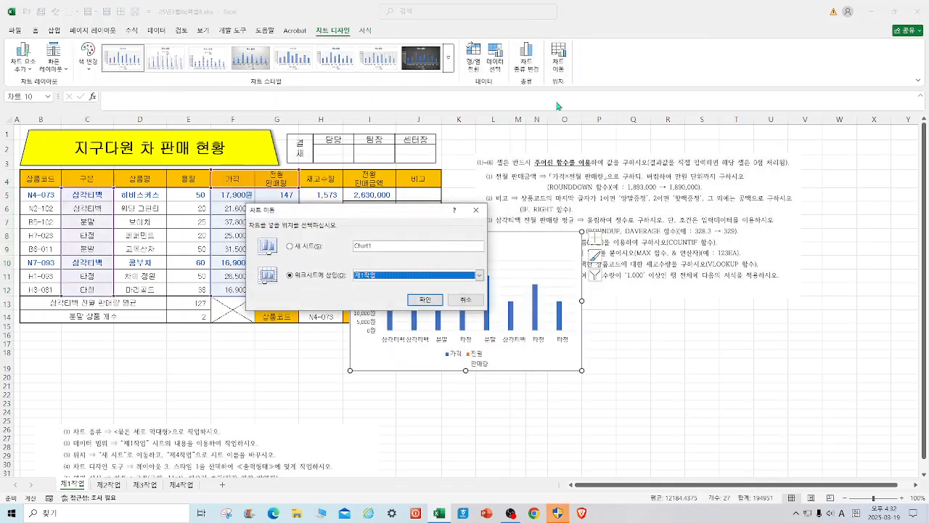
pyautogui.click(291, 247)
pyautogui.write('WP4')
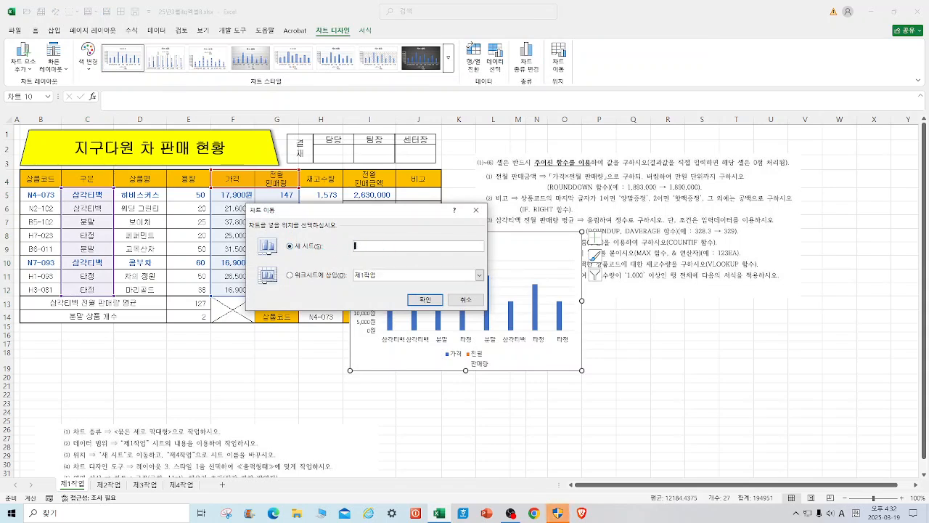
pyautogui.write('제4작업2')
pyautogui.click(425, 298)
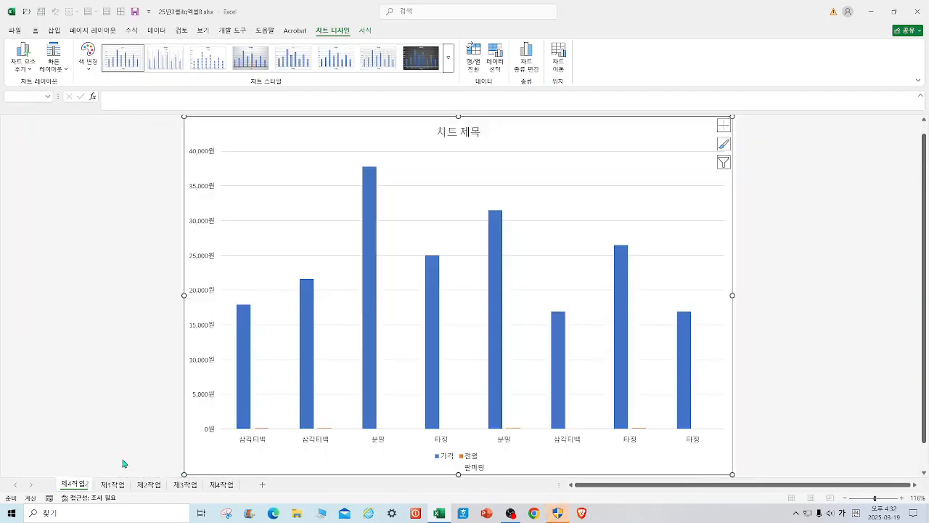
pyautogui.moveTo(244, 473); pyautogui.dragTo(245, 479)
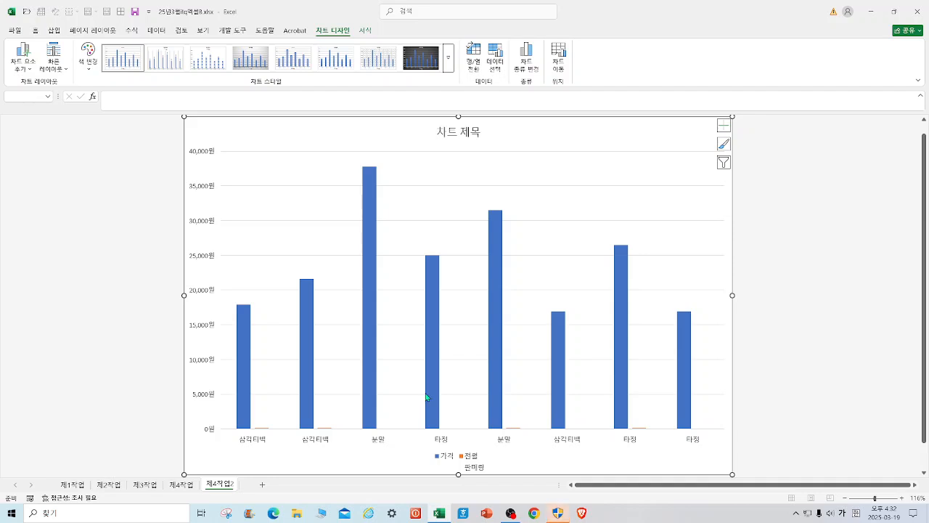
# Apply quick layout 3 to the chart and set its font to 굴림, 11 pt.
pyautogui.click(56, 70)
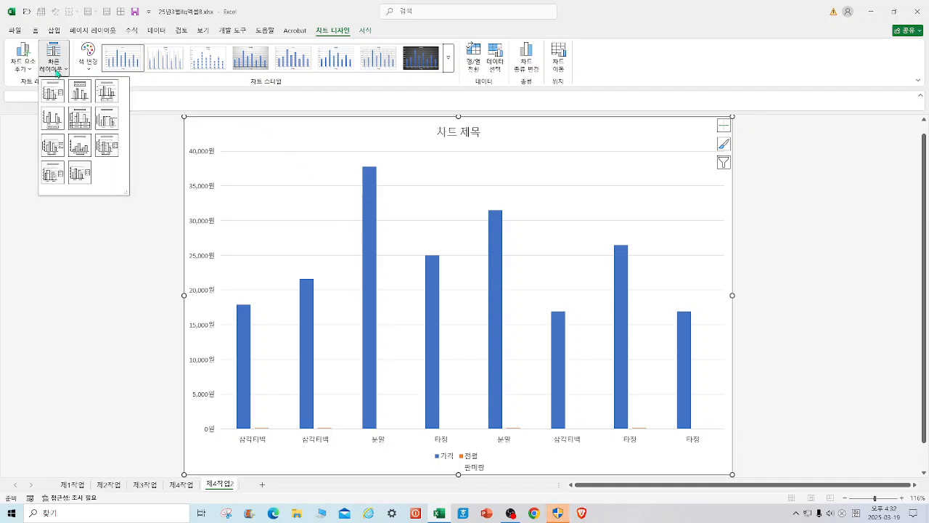
pyautogui.click(109, 93)
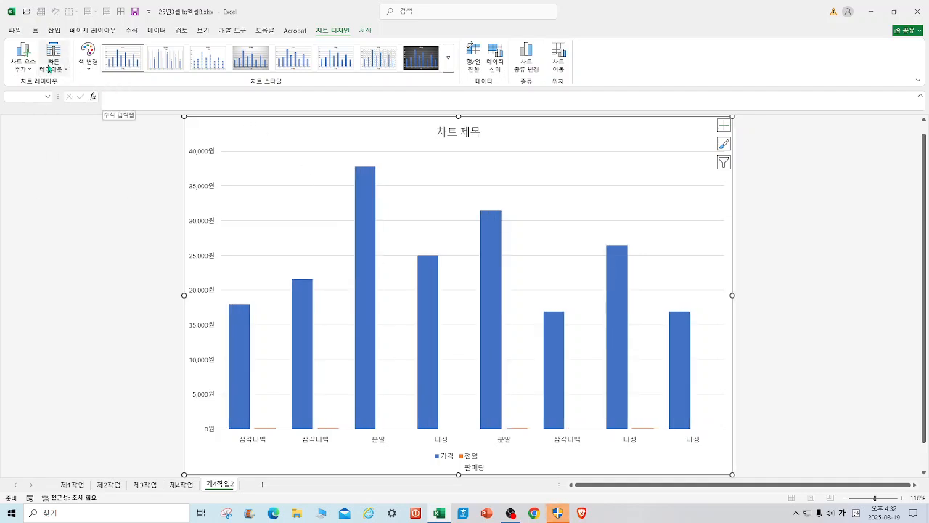
pyautogui.click(35, 30)
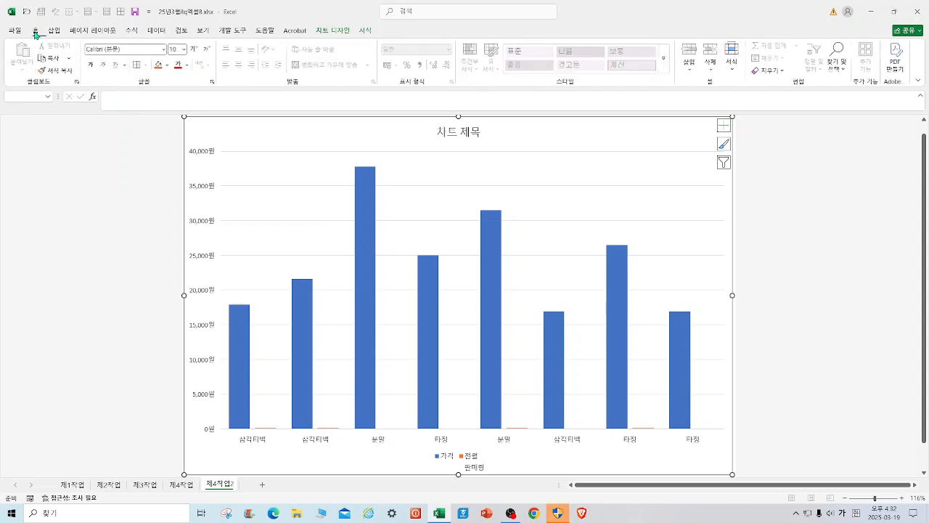
pyautogui.click(132, 49)
pyautogui.write('굴림')
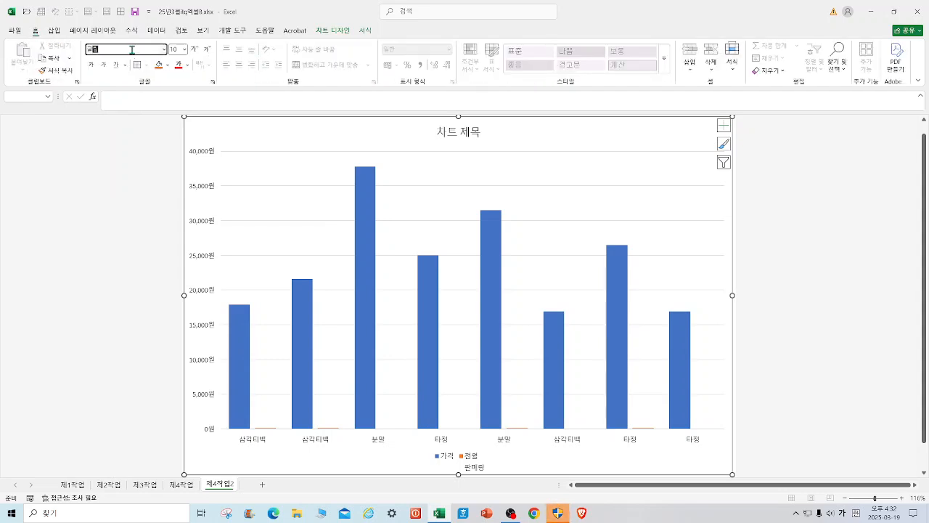
pyautogui.press('Return')
pyautogui.click(184, 54)
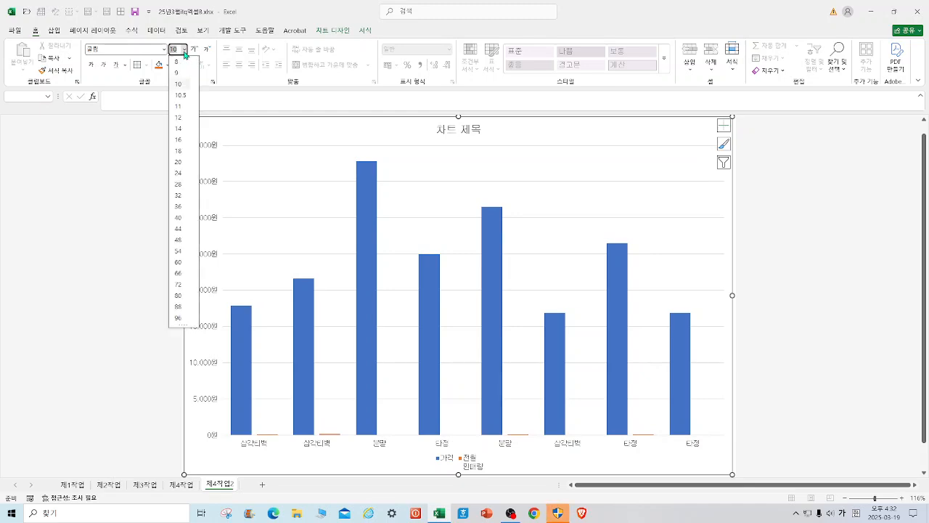
pyautogui.click(180, 107)
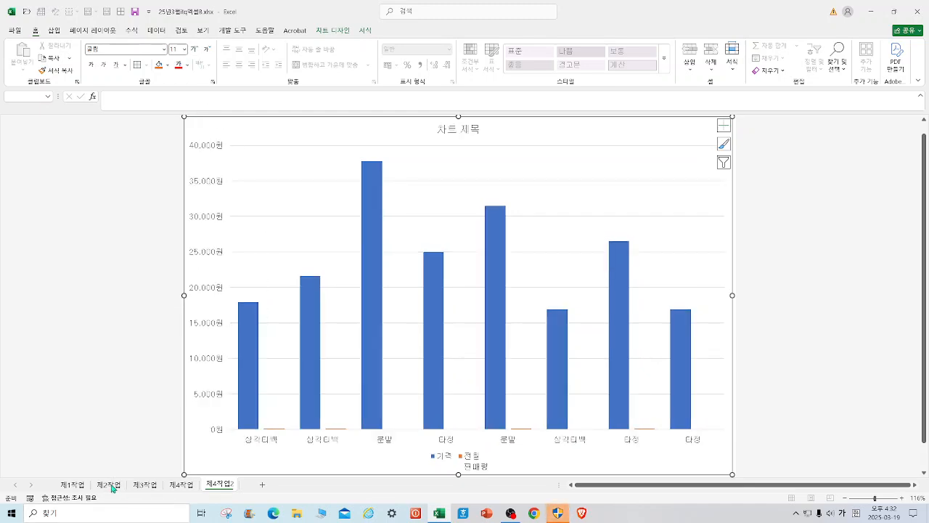
# Read the chart formatting instructions on the 제1작업 sheet and compare them with the finished chart on 제4작업.
pyautogui.click(80, 486)
pyautogui.moveTo(210, 456); pyautogui.dragTo(225, 285)
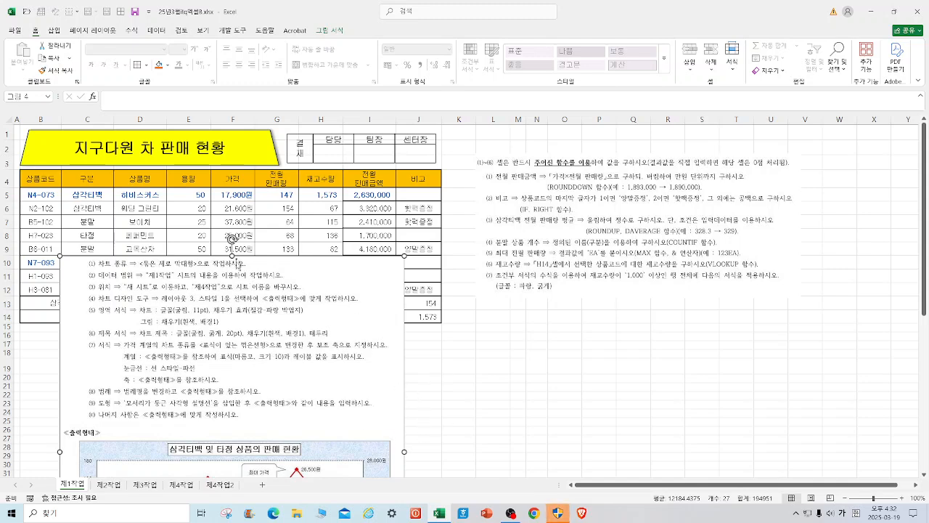
pyautogui.moveTo(232, 254); pyautogui.dragTo(202, 372)
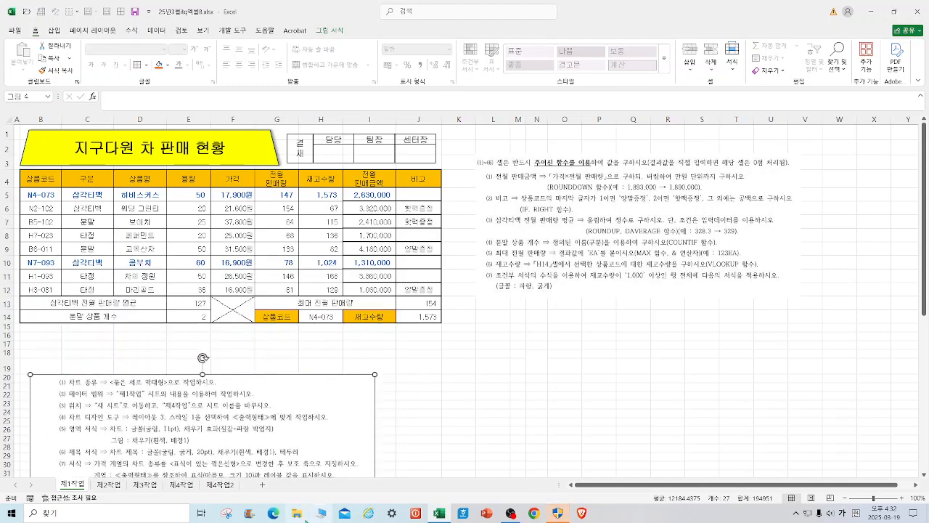
pyautogui.click(219, 486)
pyautogui.click(181, 485)
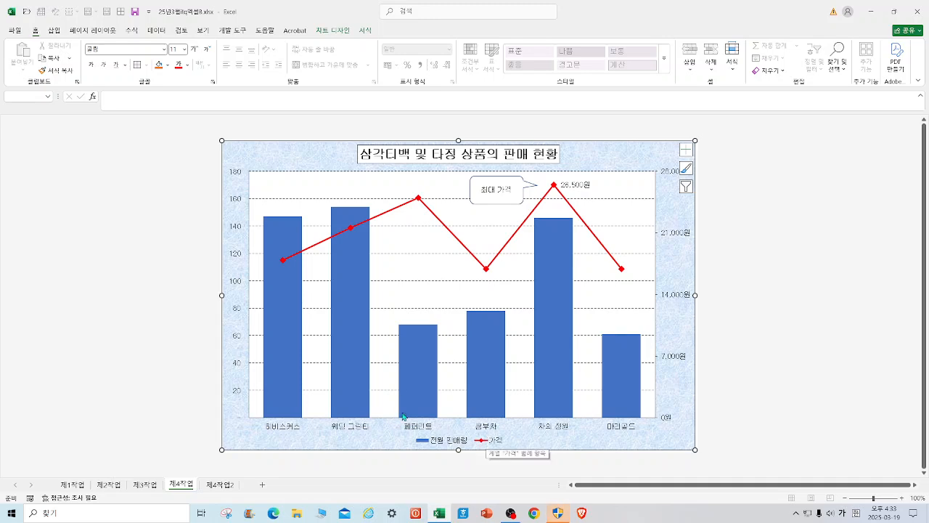
pyautogui.click(220, 485)
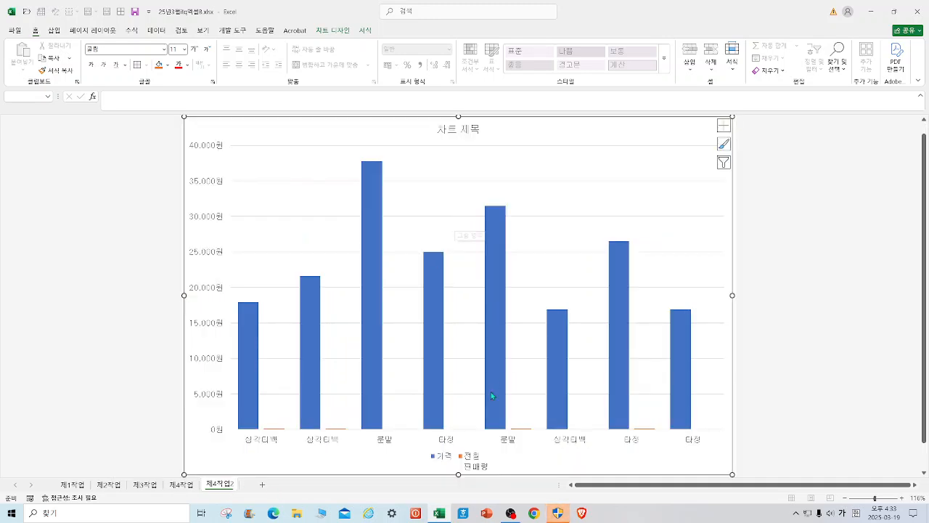
# Fill the new chart's chart area with the 파랑 박엽지 texture and its plot area with 흰색, 배경 1.
pyautogui.rightClick(685, 135)
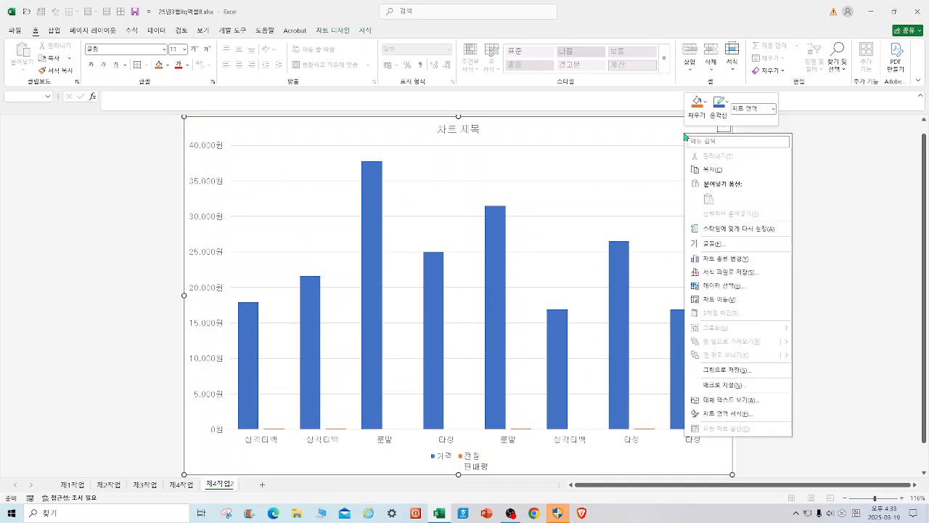
pyautogui.click(704, 108)
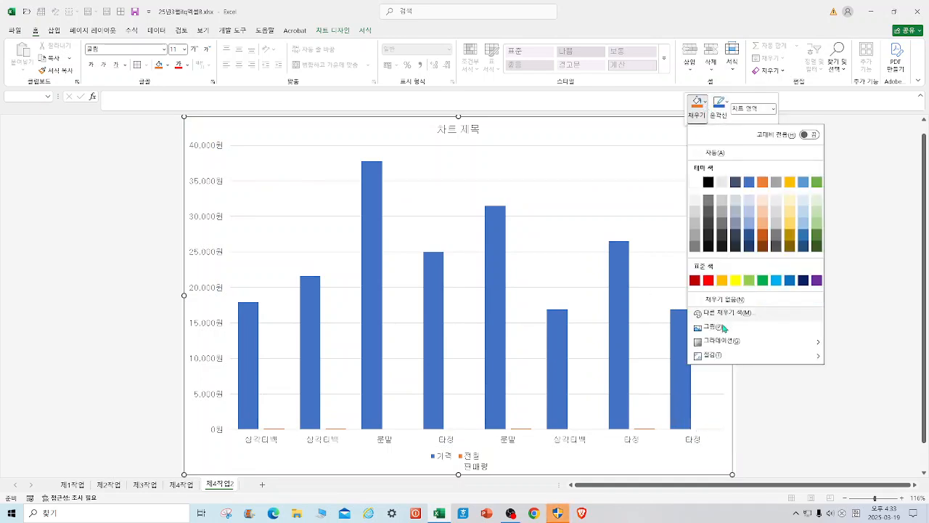
pyautogui.moveTo(722, 356)
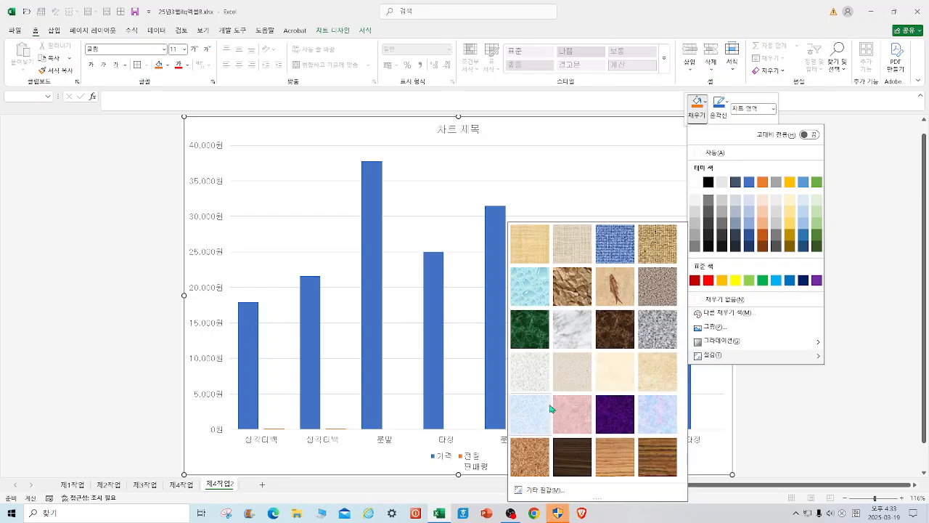
pyautogui.click(540, 415)
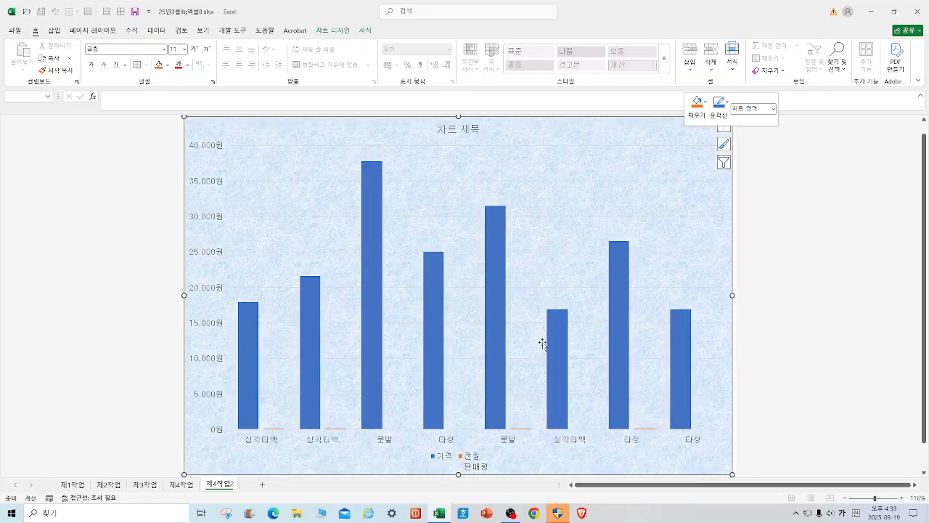
pyautogui.rightClick(539, 166)
pyautogui.click(559, 136)
pyautogui.click(556, 212)
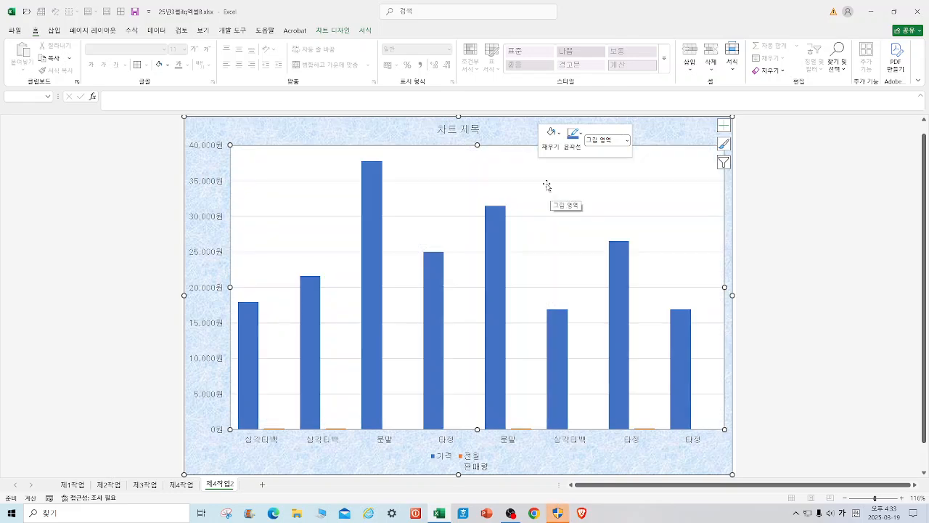
# Format the chart's major gridlines as black dashed (파선) lines.
pyautogui.rightClick(546, 181)
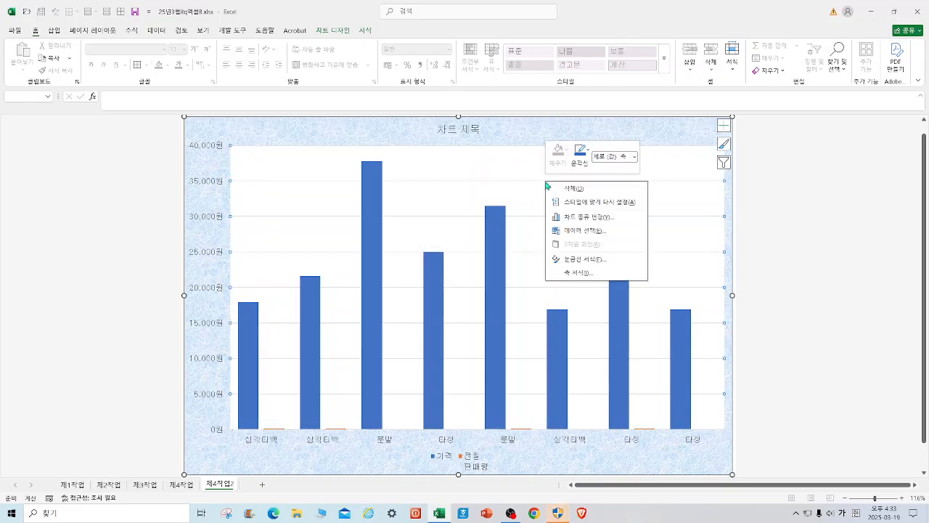
pyautogui.click(579, 259)
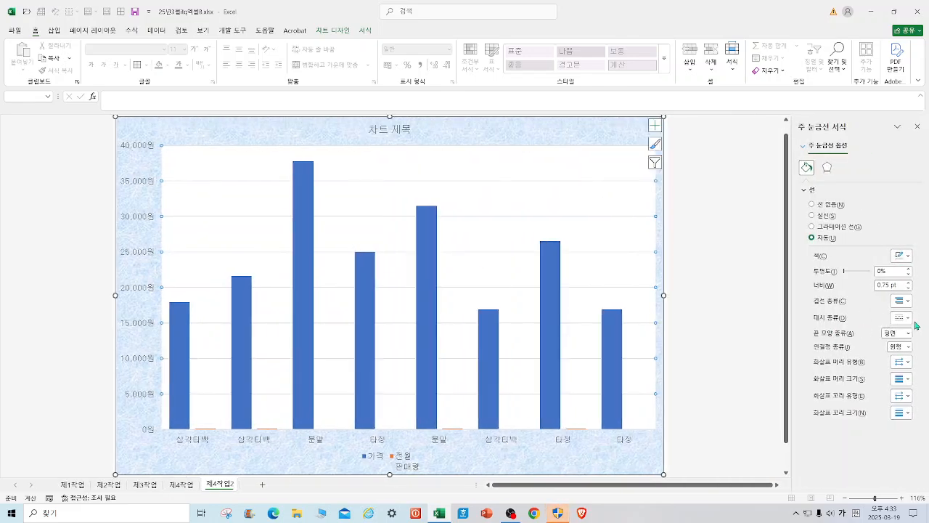
pyautogui.click(908, 318)
pyautogui.click(914, 363)
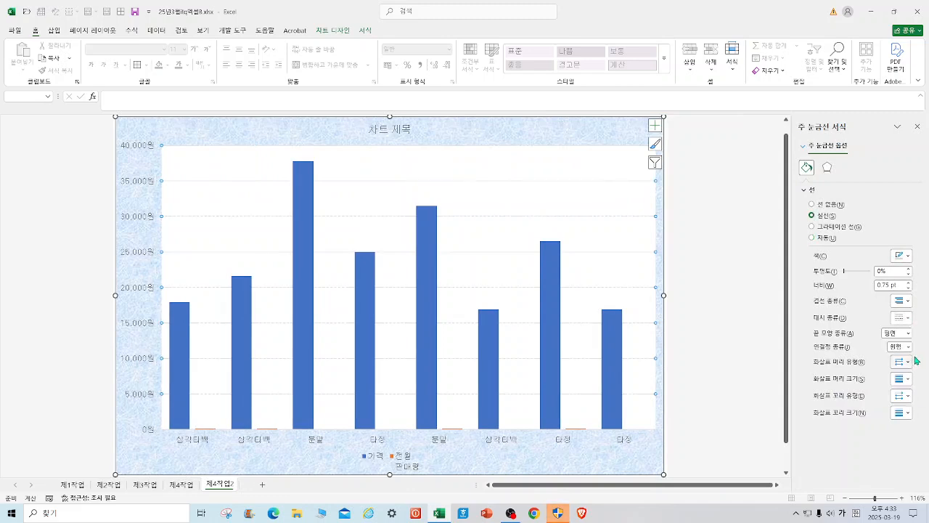
pyautogui.click(912, 259)
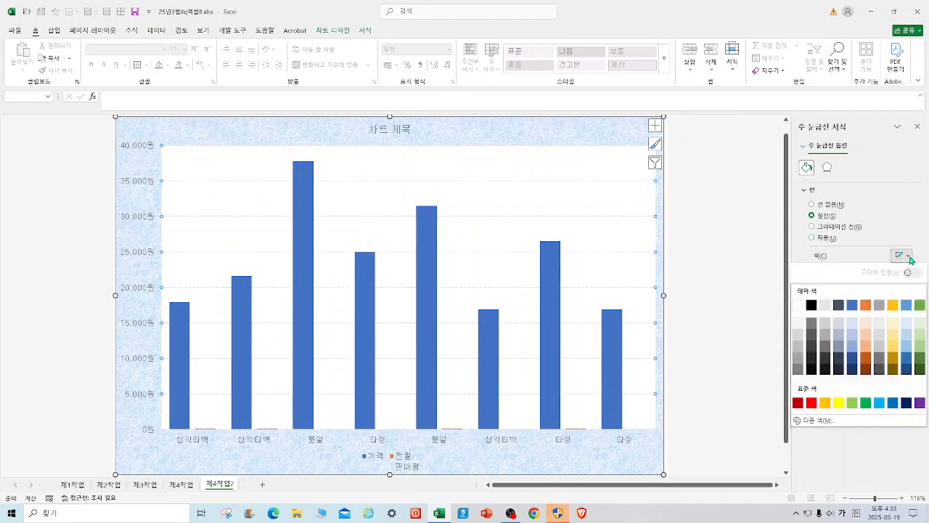
pyautogui.click(814, 304)
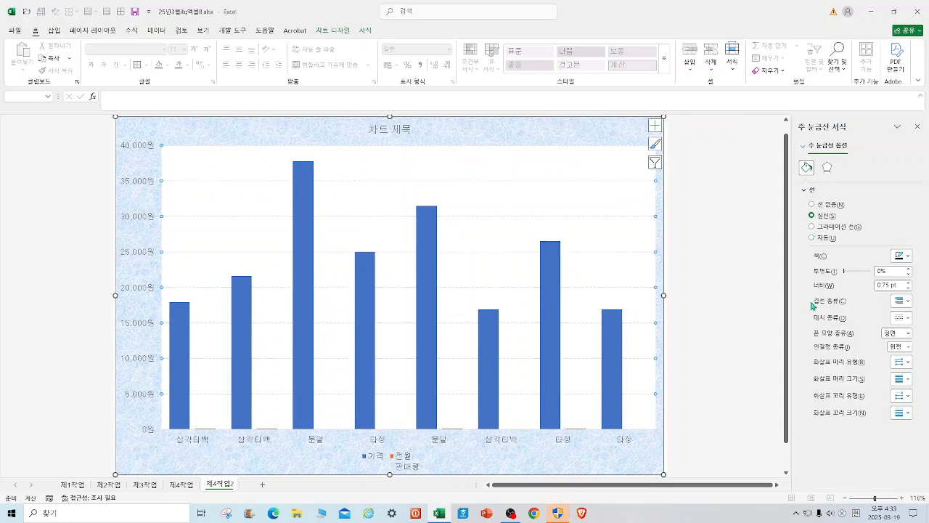
# Change the 가격 series to 표식이 있는 꺾은선형 (line with markers) and plot it on the secondary axis.
pyautogui.rightClick(429, 305)
pyautogui.click(463, 342)
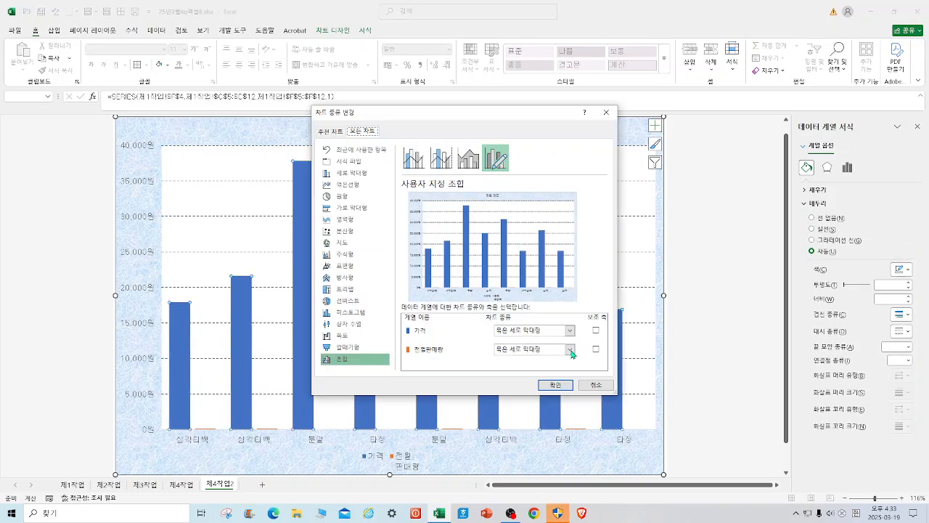
pyautogui.click(574, 330)
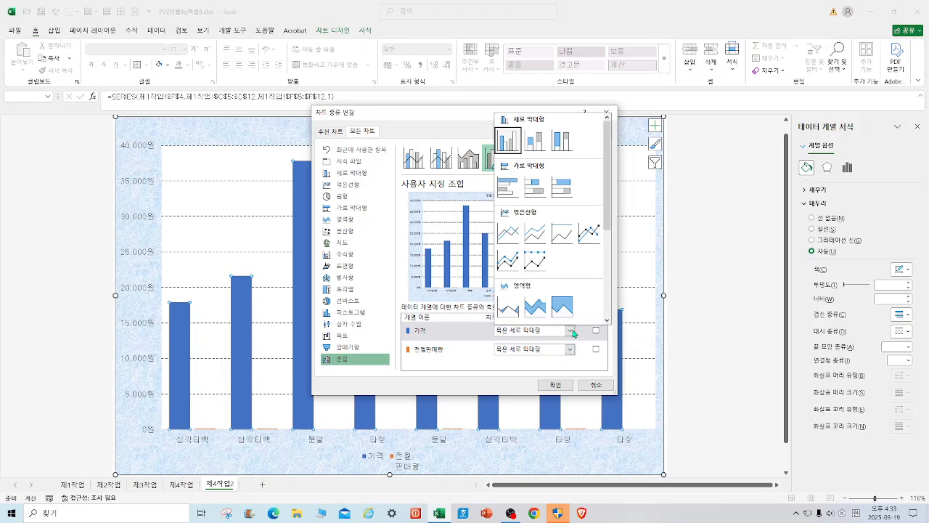
pyautogui.click(592, 238)
pyautogui.click(597, 331)
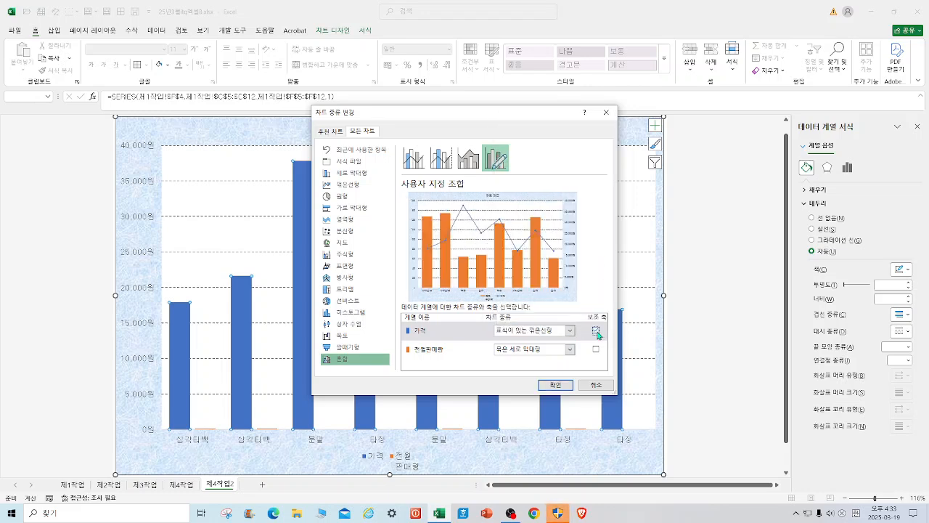
pyautogui.click(555, 384)
pyautogui.click(704, 388)
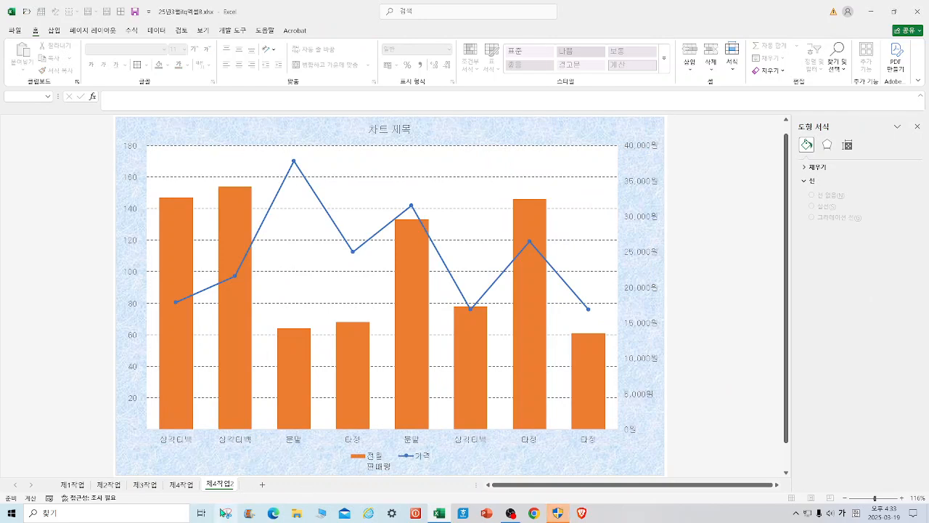
# Compare the chart on 제4작업2 with the finished chart on 제4작업 and the source data on 제1작업.
pyautogui.click(186, 485)
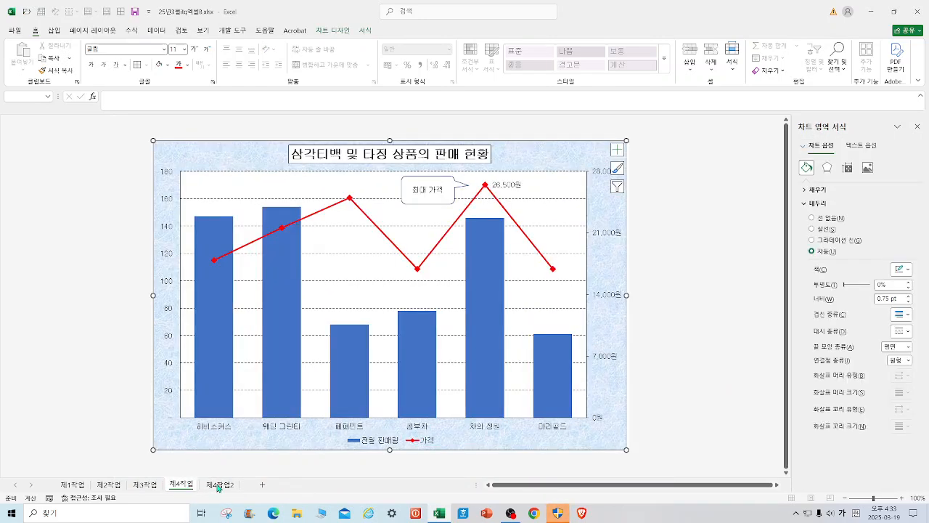
pyautogui.click(217, 485)
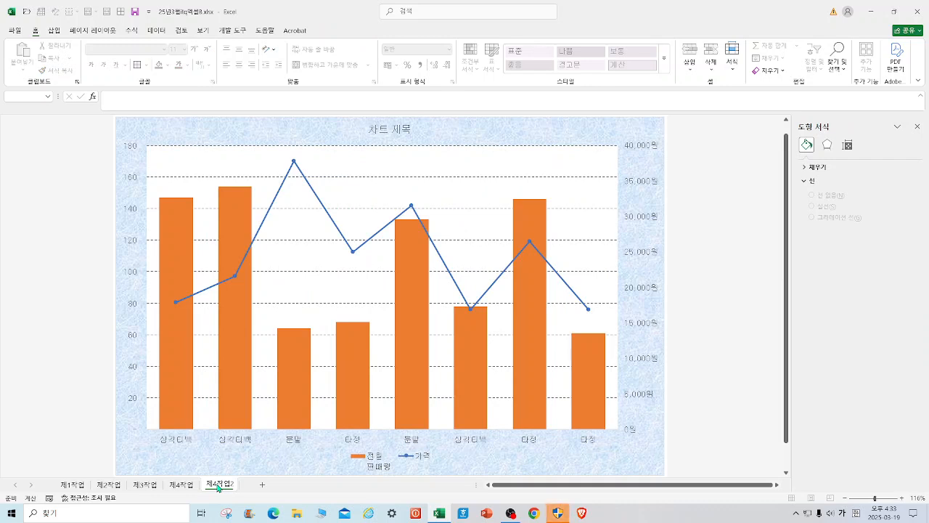
pyautogui.click(84, 490)
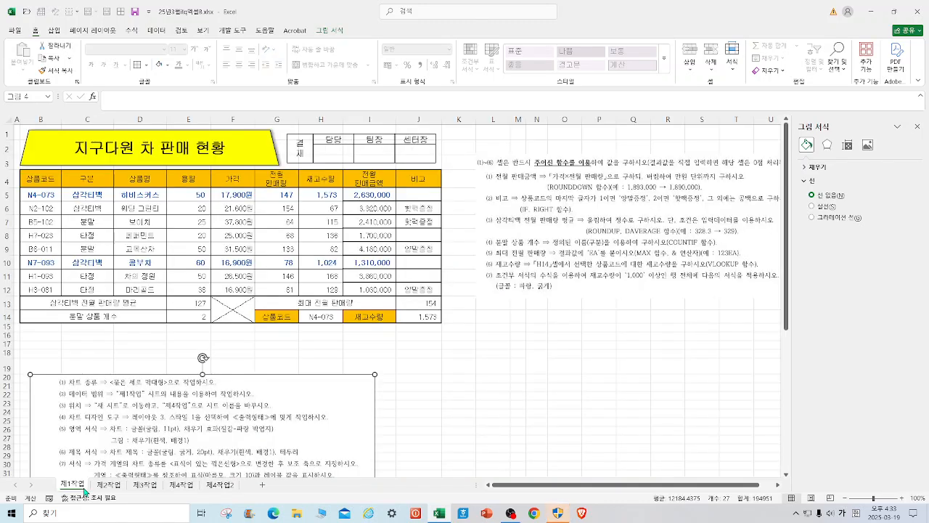
pyautogui.click(218, 484)
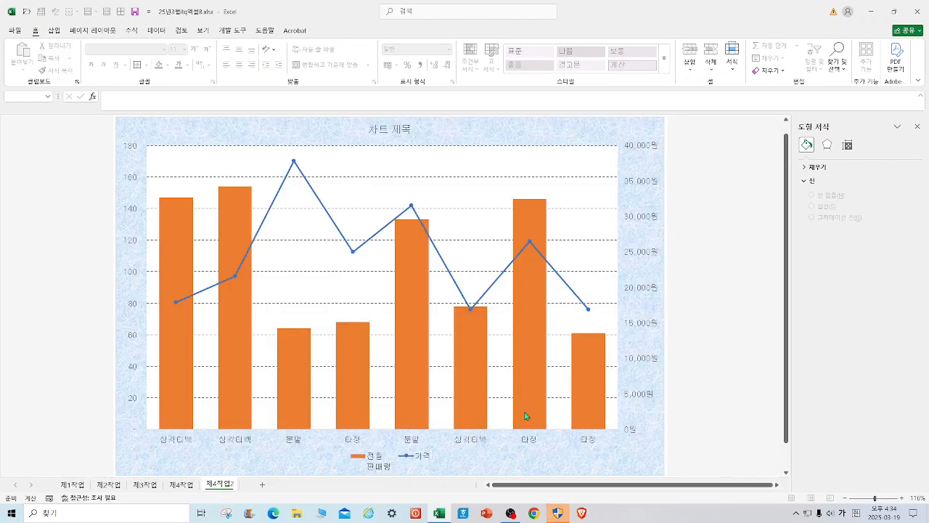
pyautogui.moveTo(532, 355)
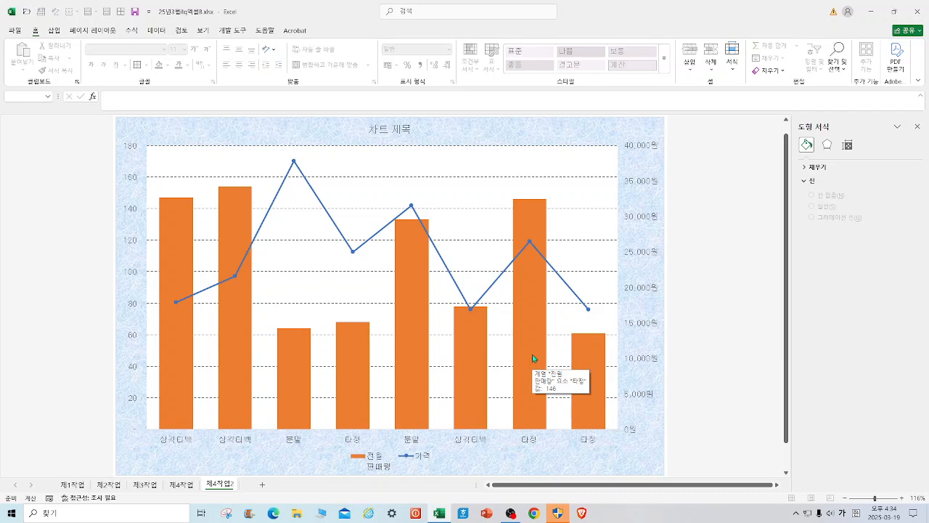
# Switch the chart's rows and columns, remove the first 삼각티백 series from the data source, and switch them back.
pyautogui.rightClick(606, 130)
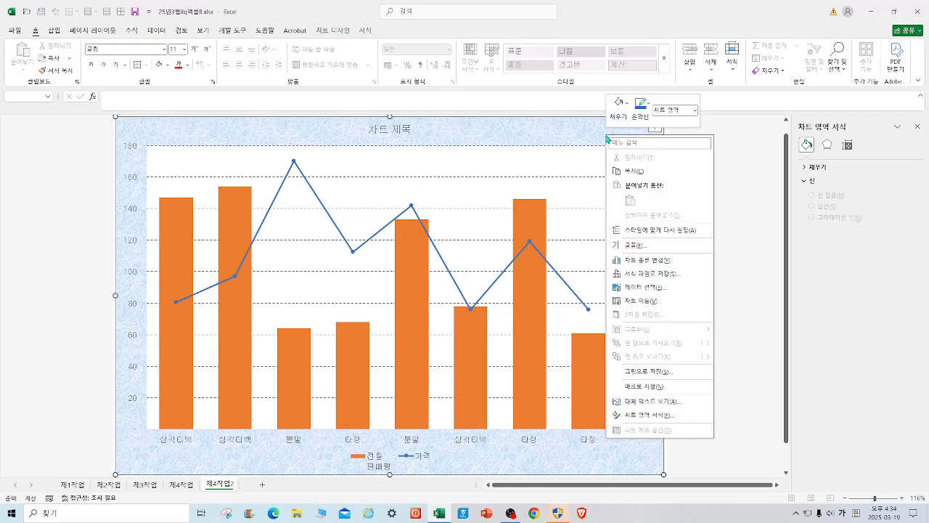
pyautogui.click(664, 291)
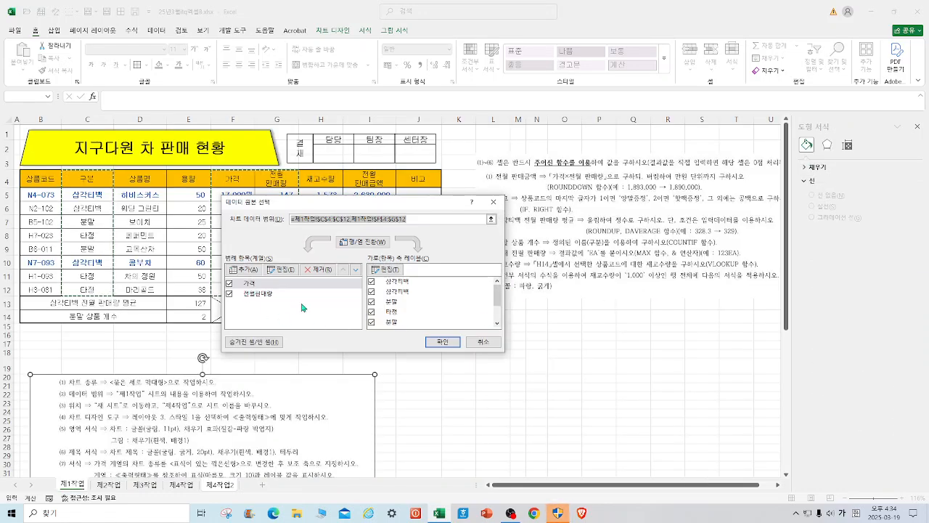
pyautogui.click(372, 241)
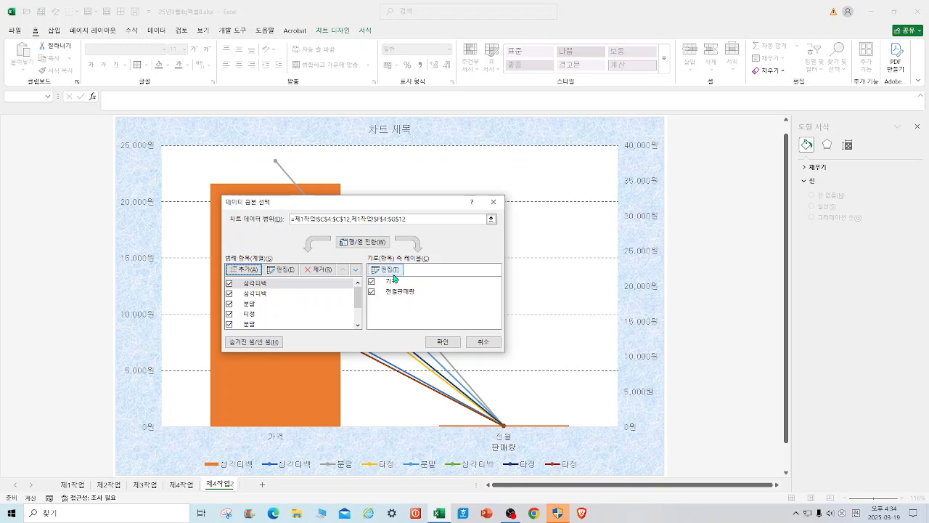
pyautogui.click(314, 273)
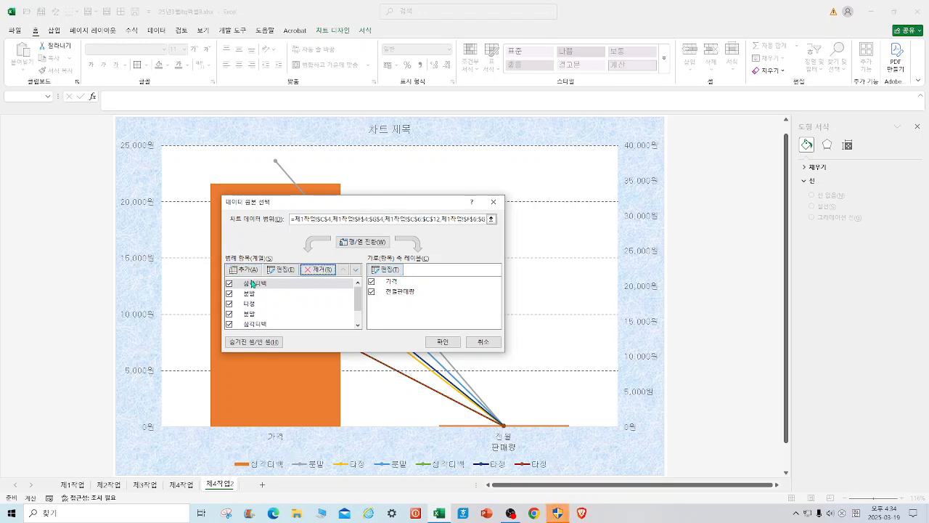
pyautogui.click(367, 243)
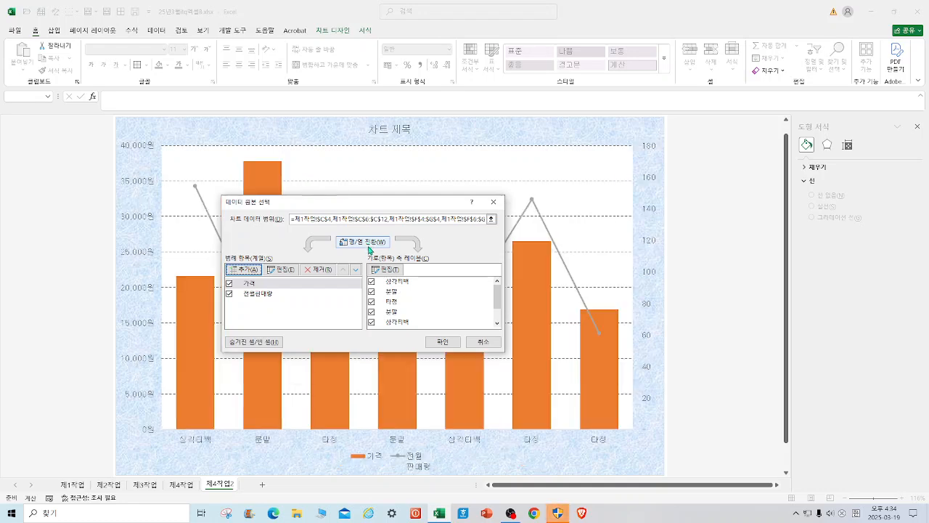
# Set the chart's horizontal axis labels to the 상품명 range D4:D12 on the 제1작업 sheet.
pyautogui.click(385, 271)
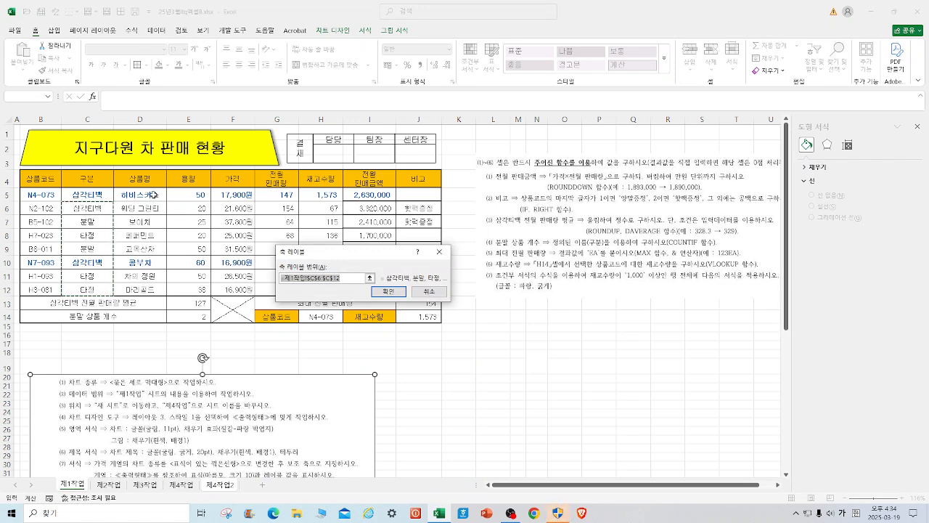
pyautogui.moveTo(156, 196); pyautogui.dragTo(155, 289)
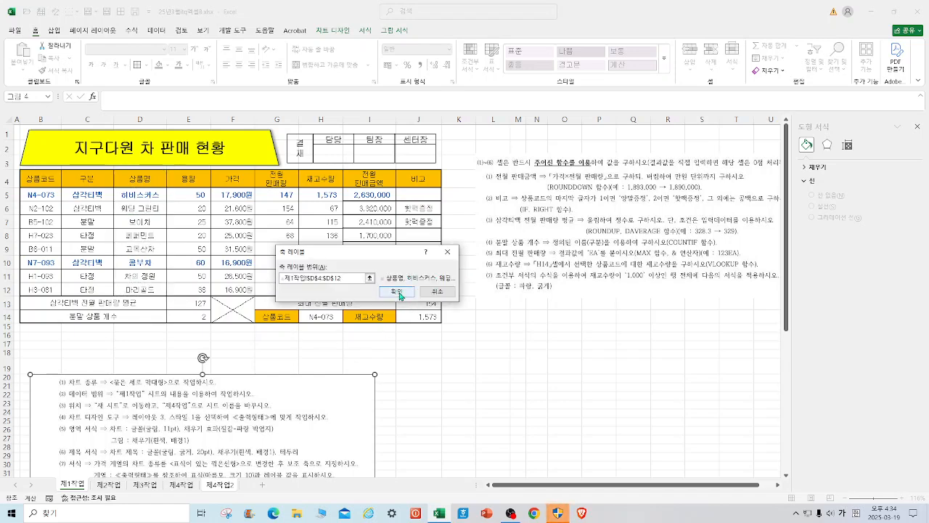
pyautogui.click(396, 291)
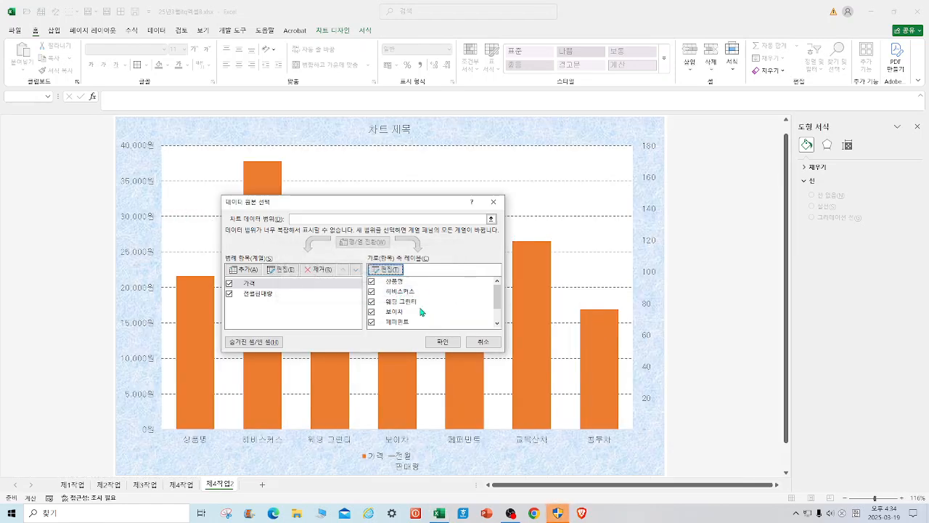
pyautogui.click(448, 343)
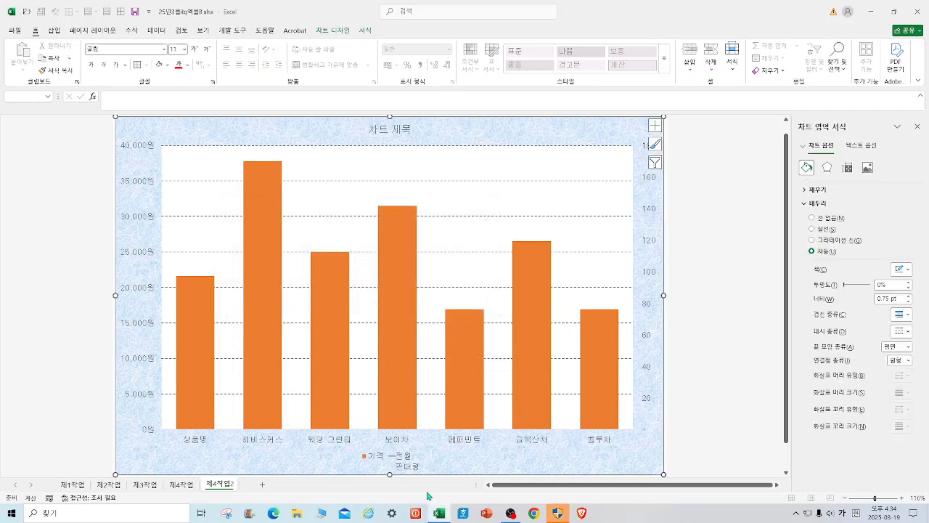
# Make 전월판매량 a clustered column on the primary axis and 가격 a line with markers on the secondary axis.
pyautogui.rightClick(400, 358)
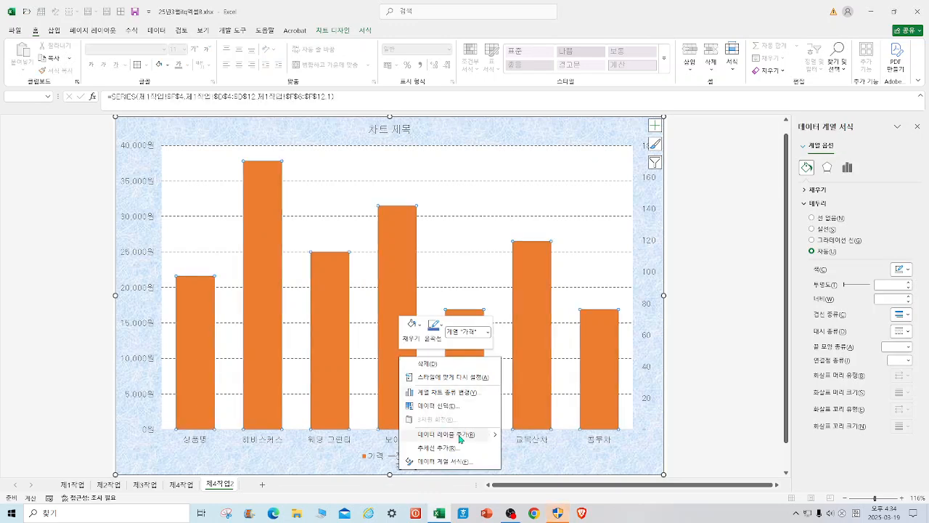
pyautogui.click(456, 393)
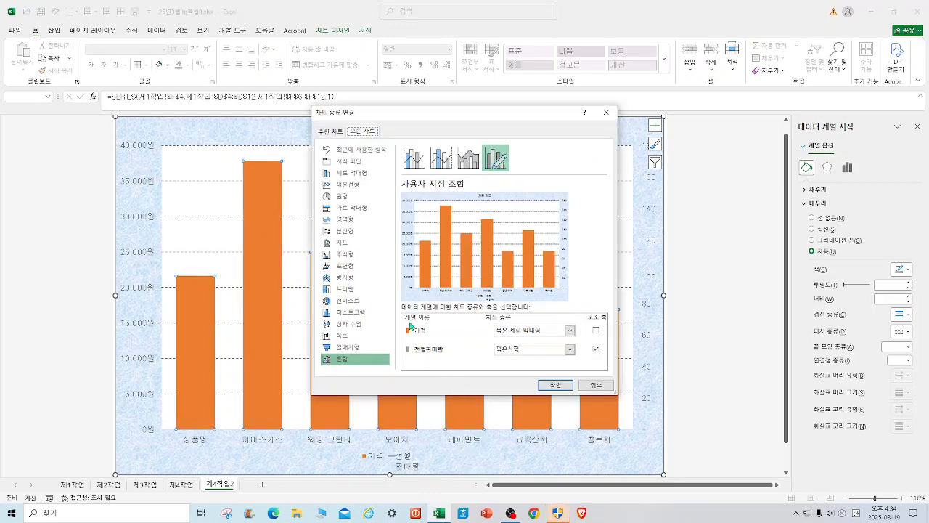
pyautogui.click(596, 350)
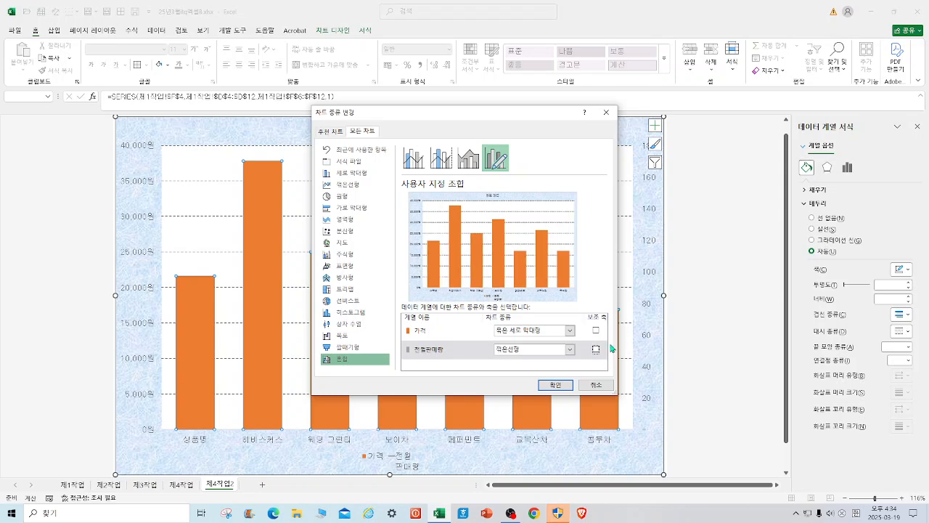
pyautogui.click(571, 351)
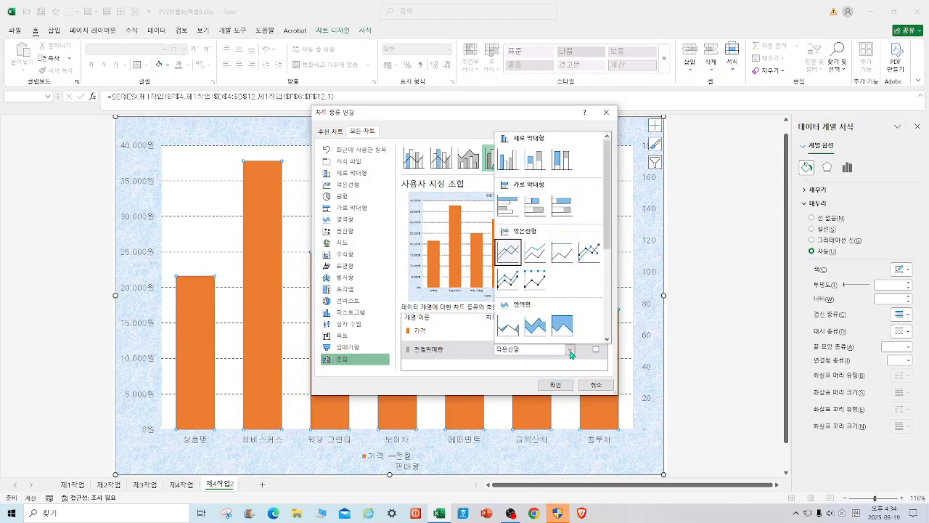
pyautogui.click(508, 159)
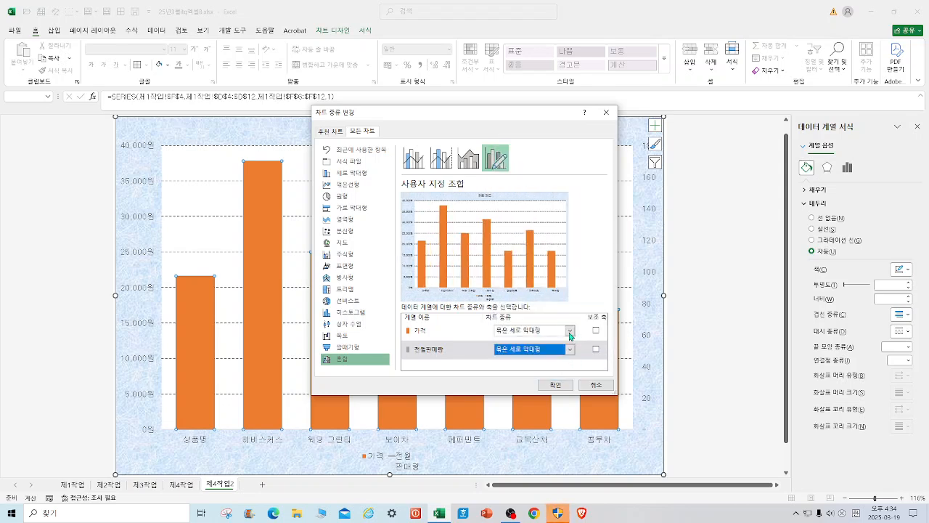
pyautogui.click(571, 332)
pyautogui.click(589, 233)
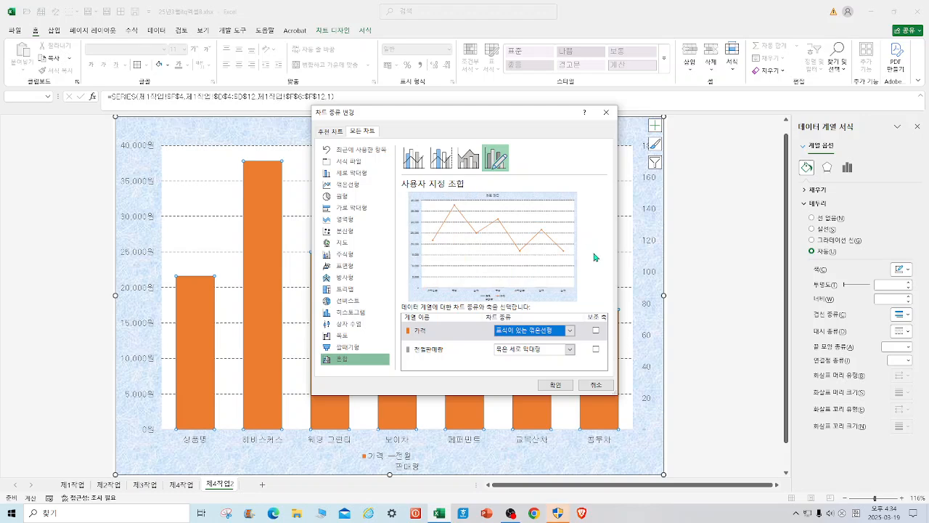
pyautogui.click(597, 331)
pyautogui.click(556, 387)
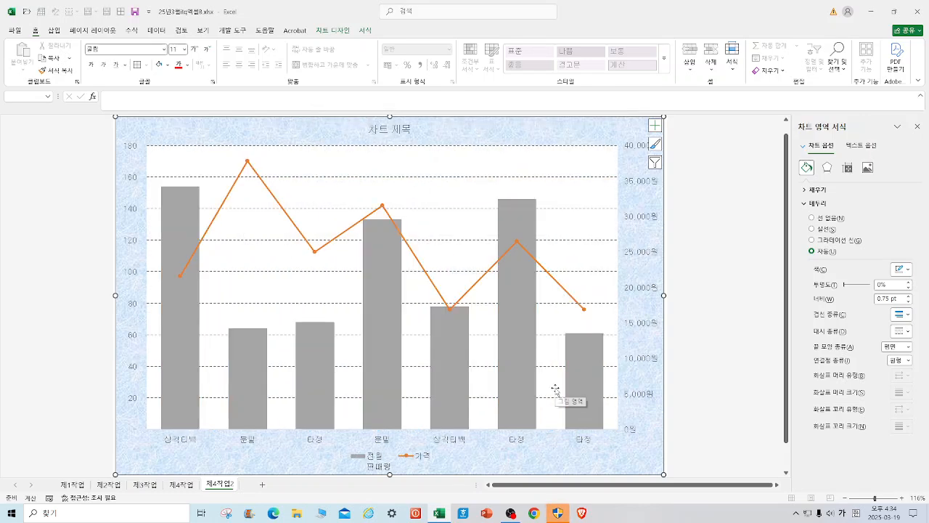
# Compare the rebuilt chart with the one on 제4작업, and delete the 제4작업2 sheet.
pyautogui.click(182, 484)
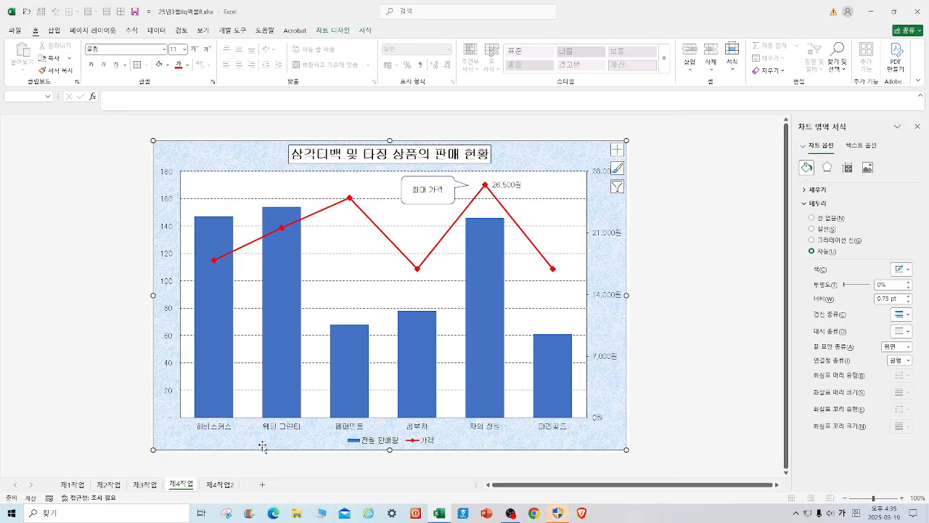
pyautogui.click(220, 484)
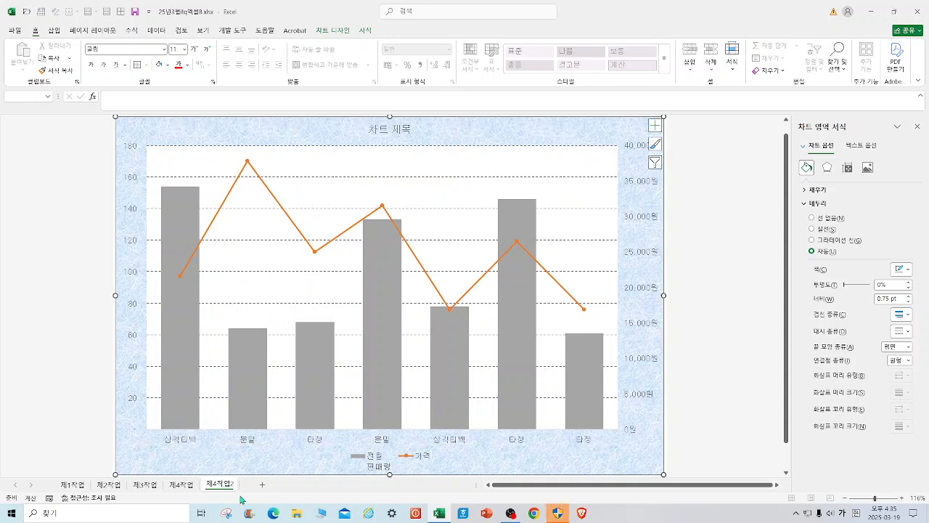
pyautogui.rightClick(221, 484)
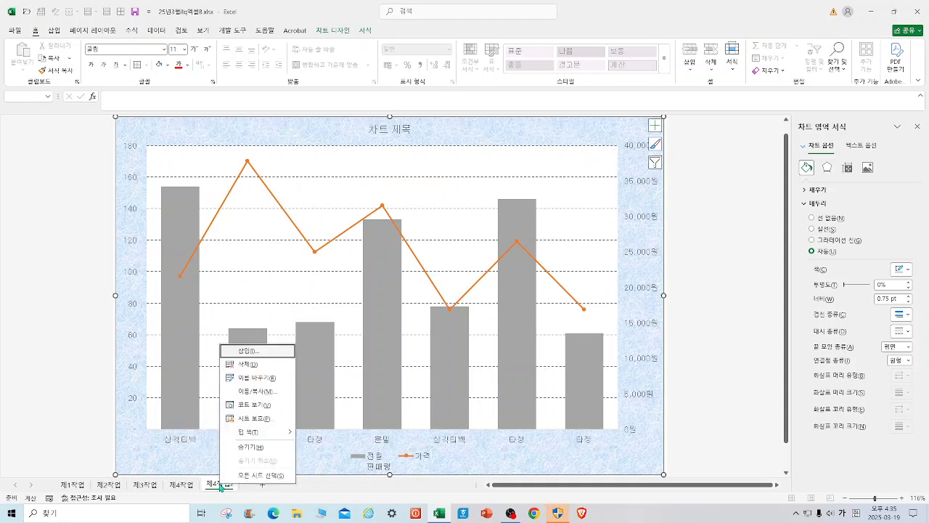
pyautogui.click(249, 363)
pyautogui.click(445, 283)
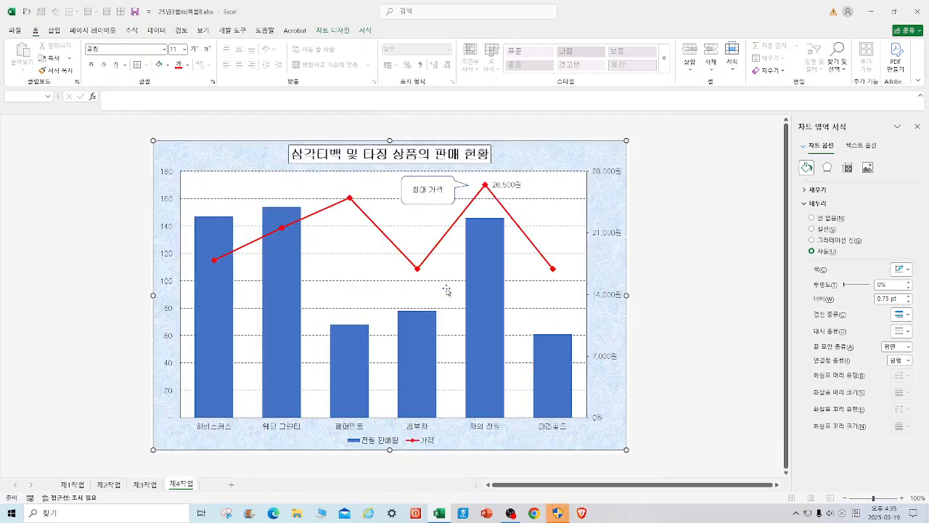
# Insert a clustered column chart from the 상품명, 가격 and 전월판매량 data in D4:D12 and F4:G12 on 제1작업.
pyautogui.click(82, 484)
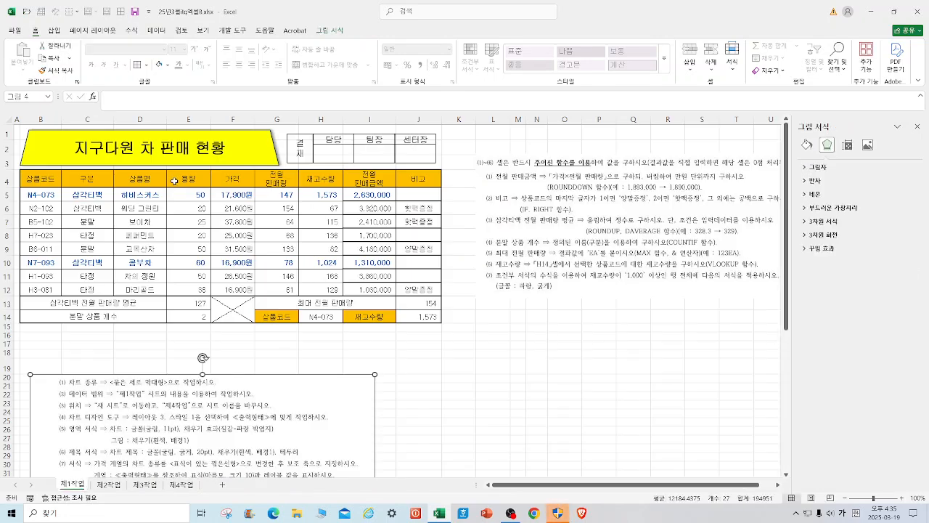
pyautogui.moveTo(158, 178); pyautogui.dragTo(150, 287)
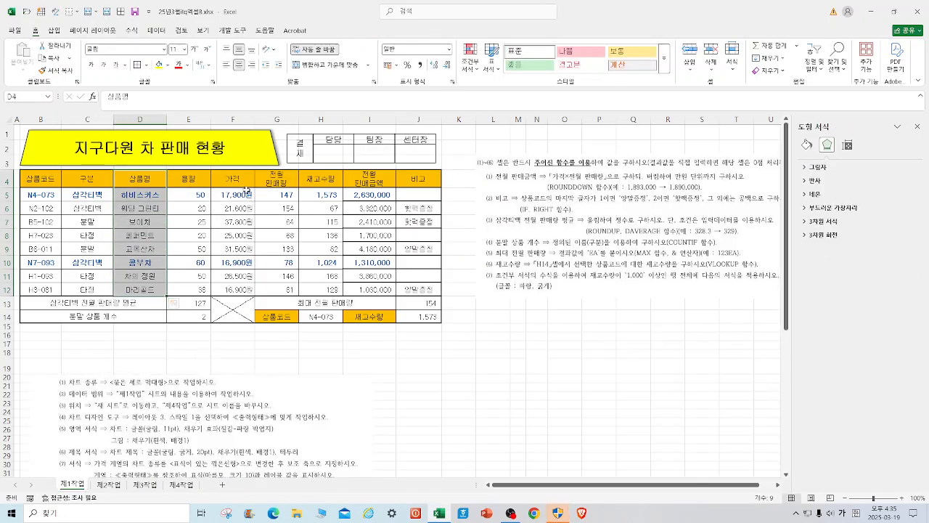
pyautogui.moveTo(233, 179); pyautogui.dragTo(238, 289)
pyautogui.moveTo(282, 182); pyautogui.dragTo(276, 283)
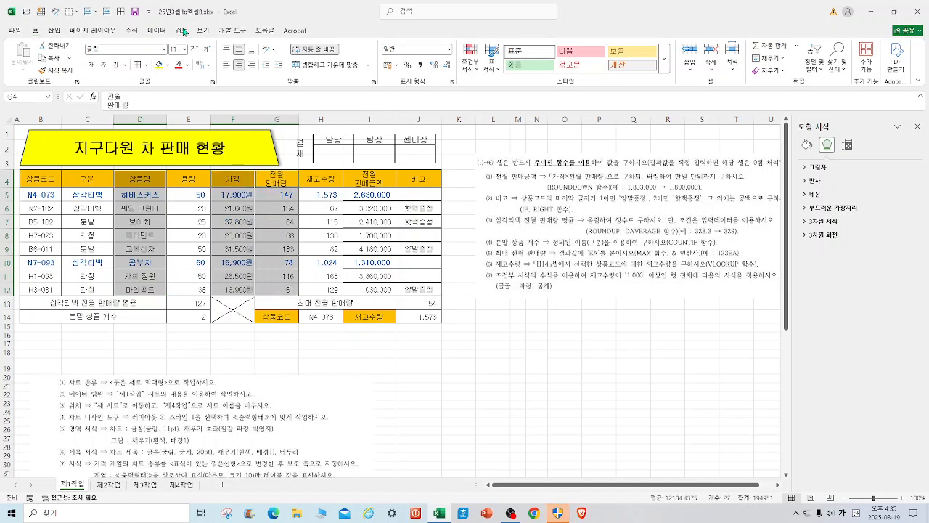
pyautogui.click(54, 29)
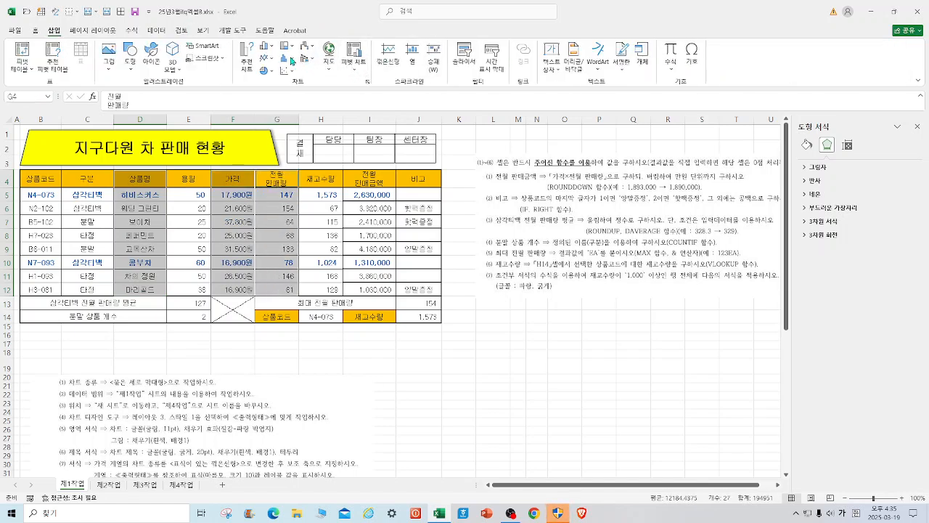
pyautogui.click(266, 47)
pyautogui.click(282, 87)
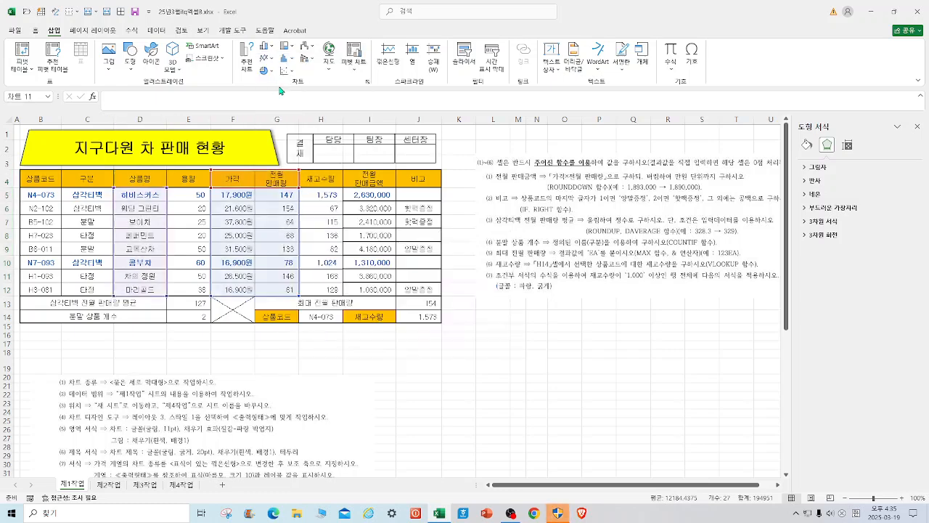
# Move the new column chart to its own new chart sheet named 제4작업2.
pyautogui.click(560, 57)
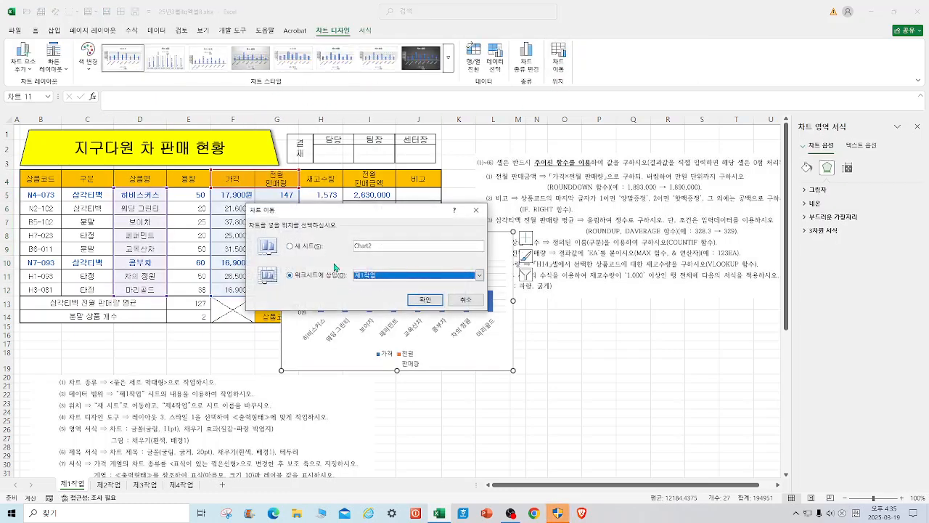
pyautogui.click(314, 248)
pyautogui.write('제')
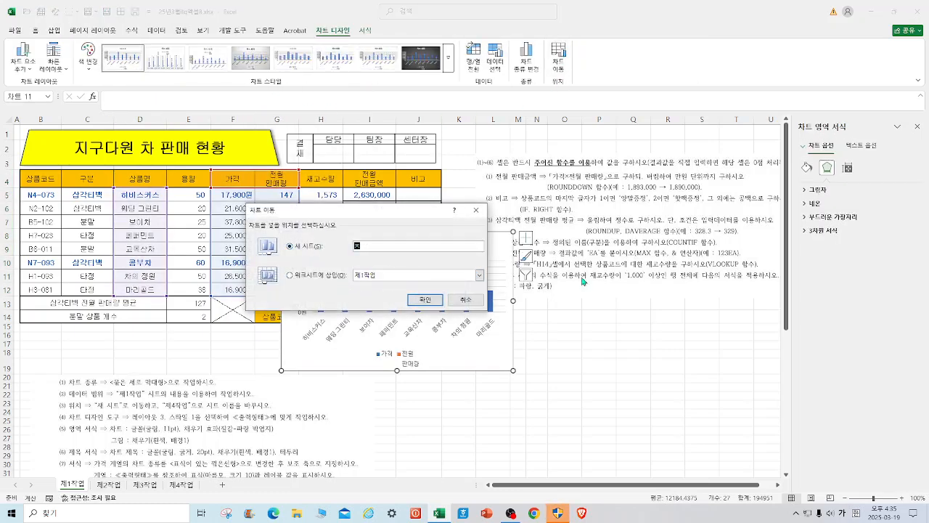
pyautogui.write('4작업2')
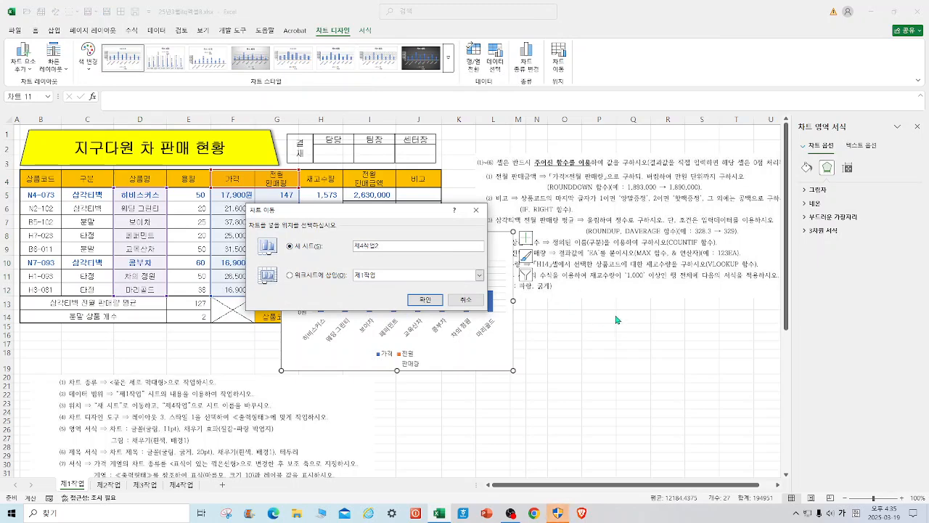
pyautogui.click(426, 300)
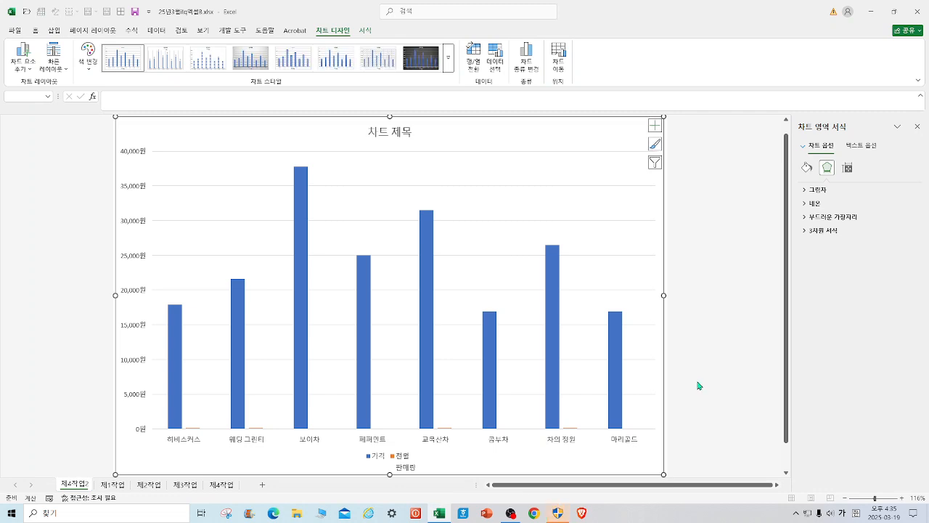
# Change the 가격 series to a line with markers on the secondary axis, keeping 전월판매량 as clustered columns.
pyautogui.rightClick(430, 278)
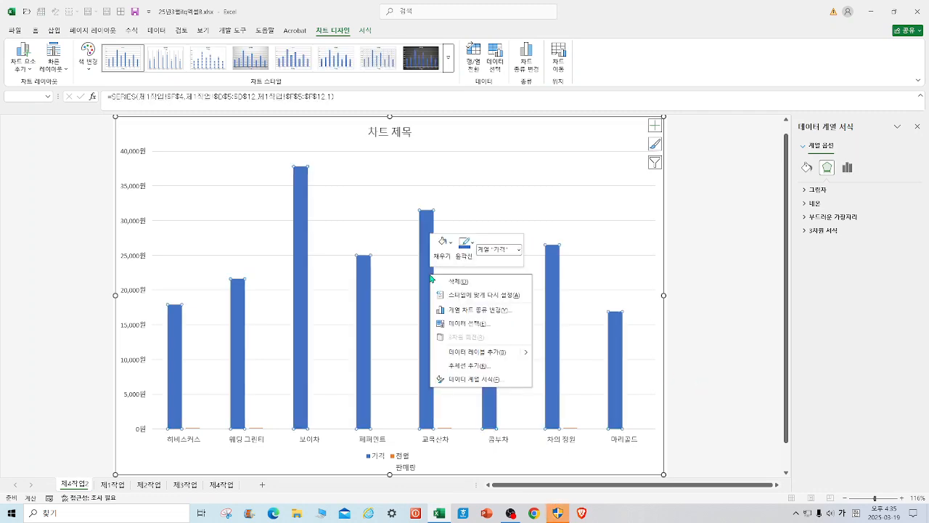
pyautogui.click(477, 310)
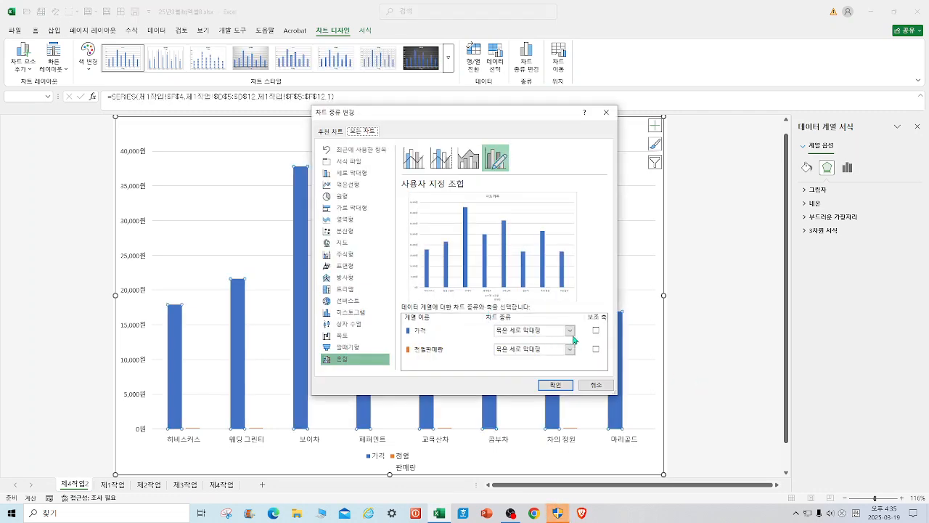
pyautogui.click(570, 330)
pyautogui.click(597, 239)
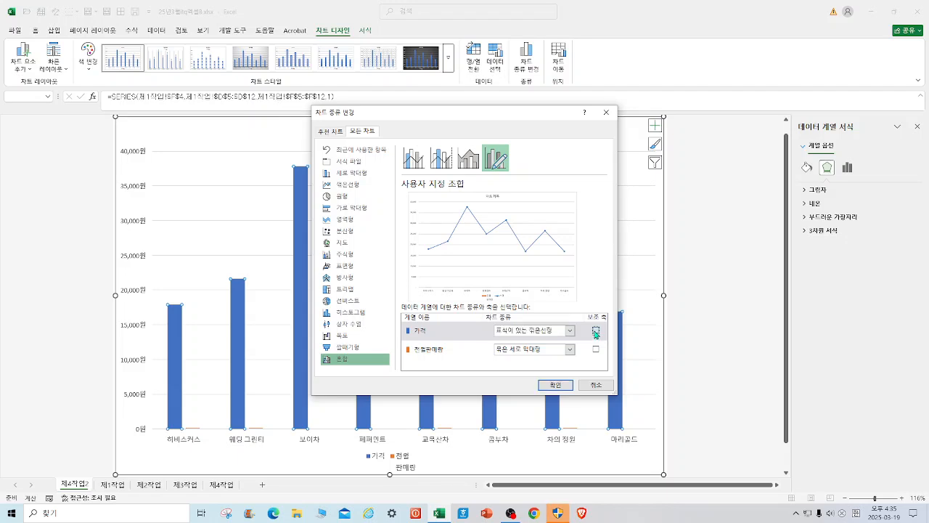
pyautogui.click(596, 331)
pyautogui.click(556, 385)
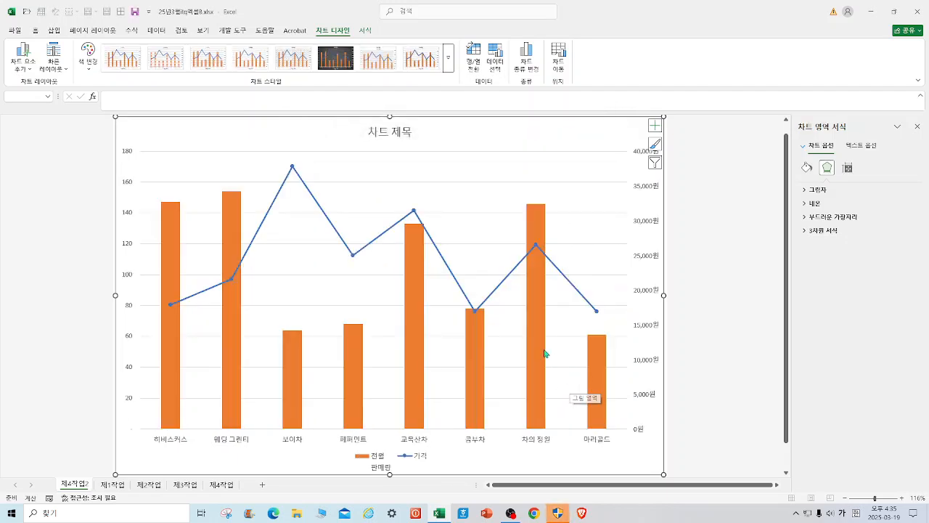
# Apply chart layout 3 and set the whole chart's font to 굴림 at 11 pt.
pyautogui.click(54, 59)
pyautogui.click(109, 95)
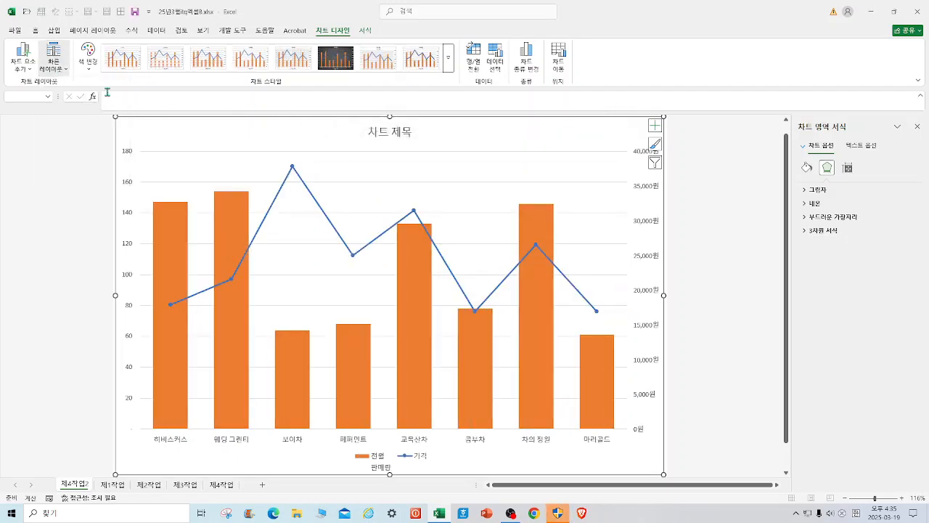
pyautogui.click(35, 32)
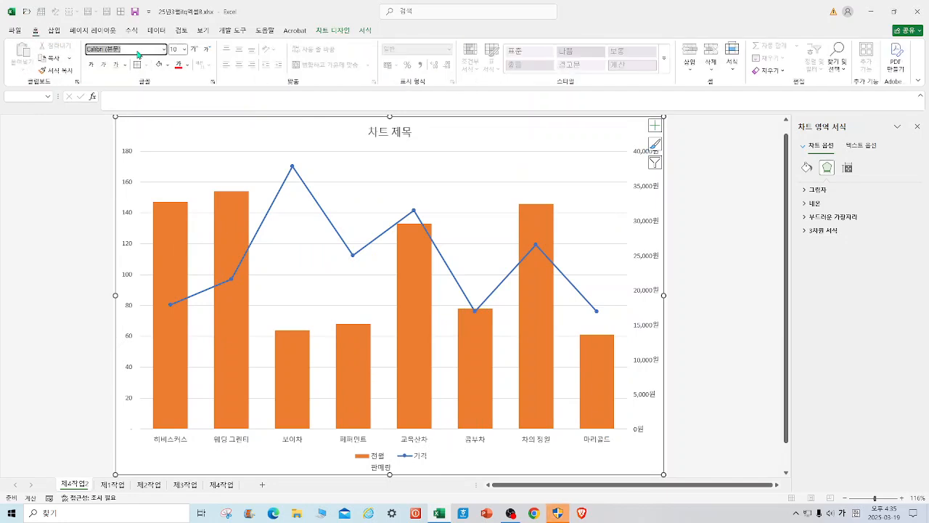
pyautogui.write('굴')
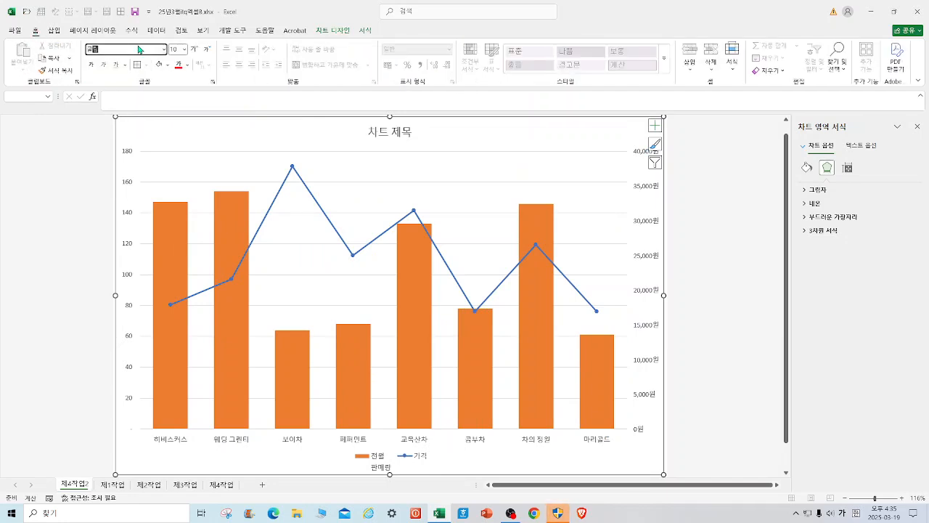
pyautogui.write('림')
pyautogui.press('Return')
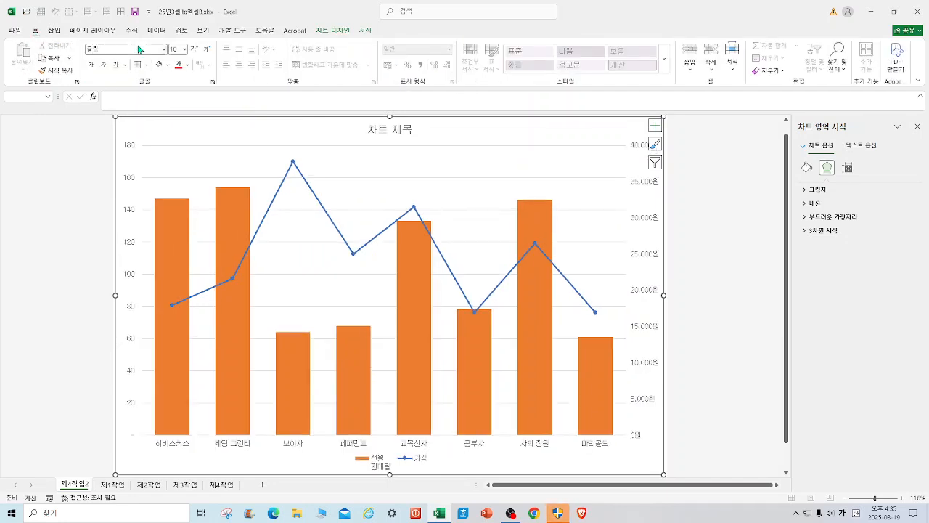
pyautogui.click(184, 49)
pyautogui.click(181, 107)
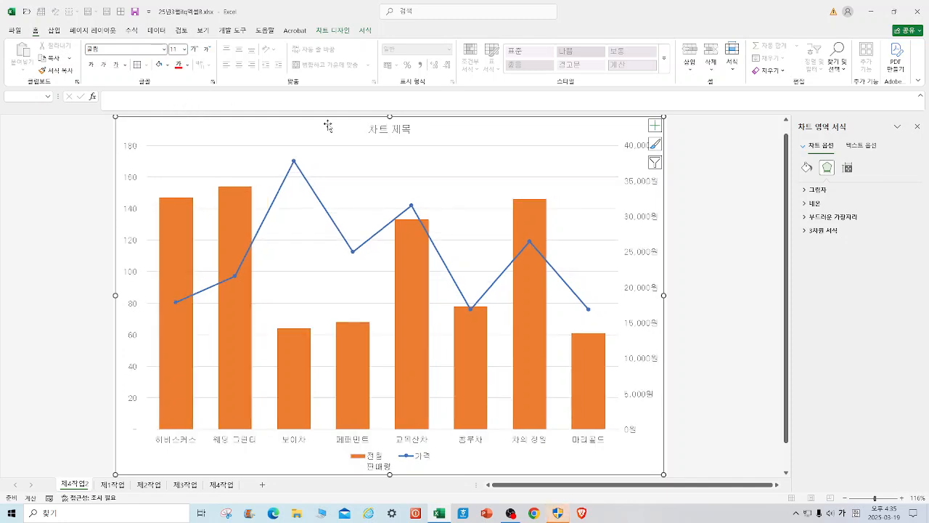
# Fill the chart area with the blue tissue paper texture and the plot area with white.
pyautogui.rightClick(597, 135)
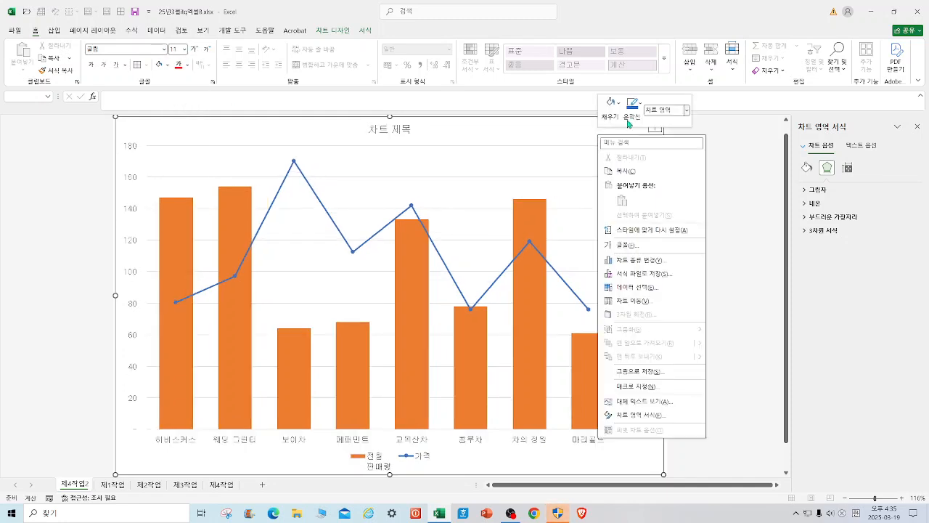
pyautogui.click(620, 109)
pyautogui.click(619, 109)
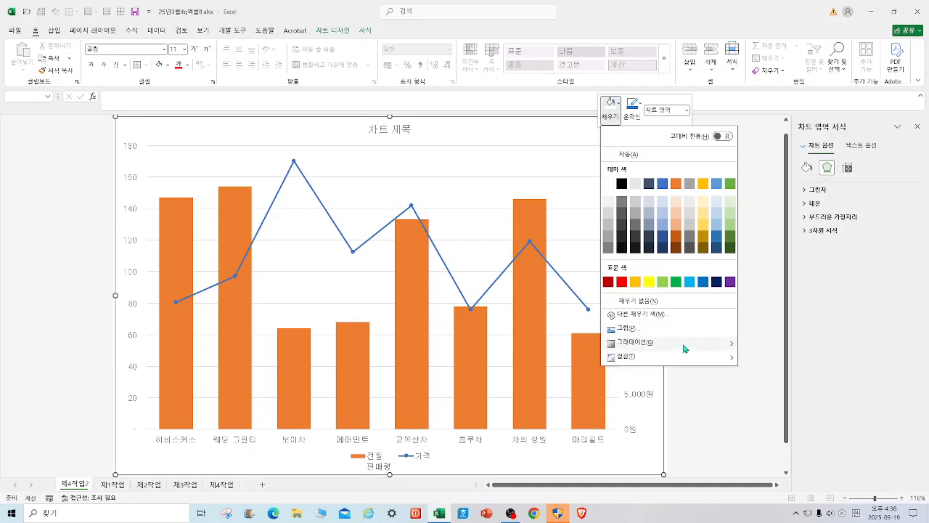
pyautogui.moveTo(647, 359)
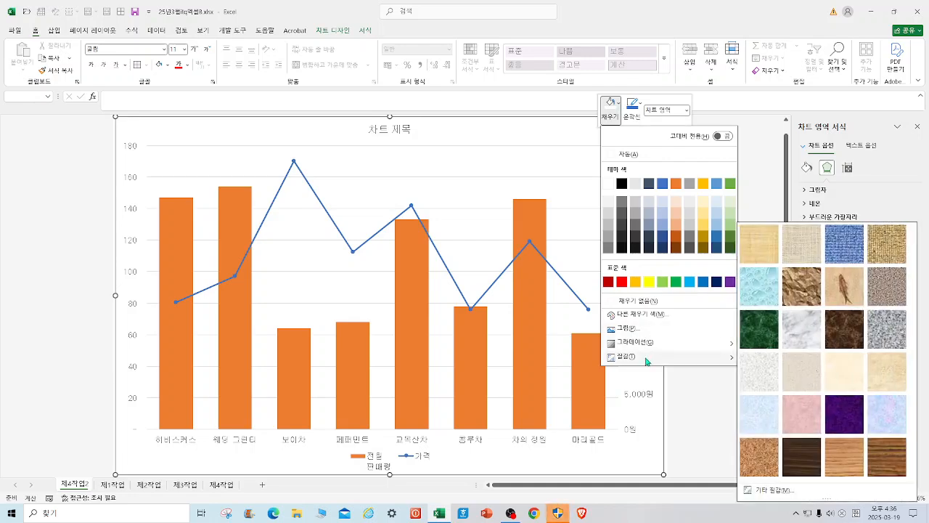
pyautogui.click(775, 424)
pyautogui.rightClick(571, 165)
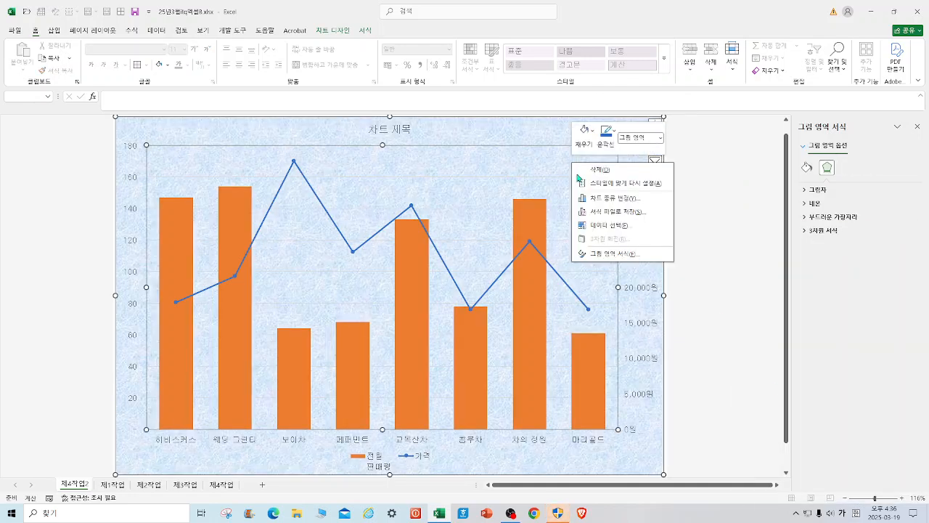
pyautogui.click(585, 135)
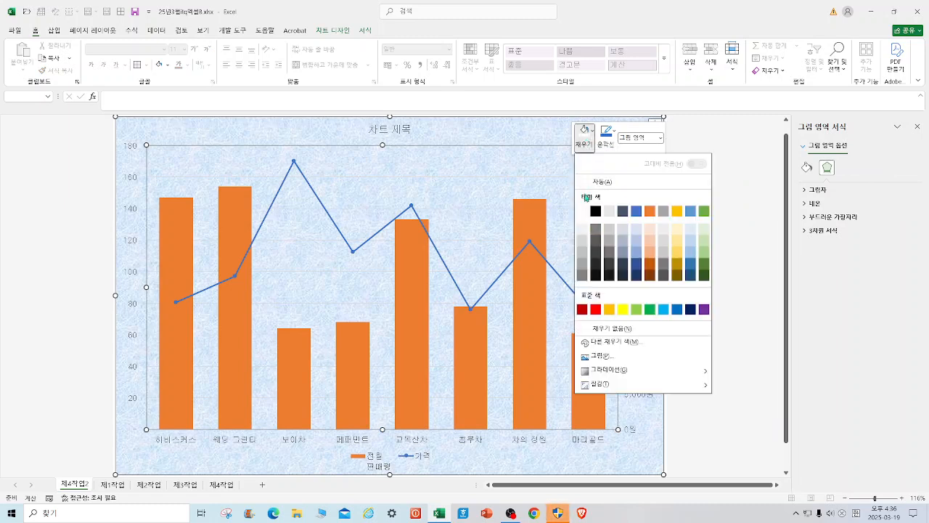
pyautogui.click(583, 212)
# Format the chart's major gridlines as black dashed lines.
pyautogui.rightClick(575, 180)
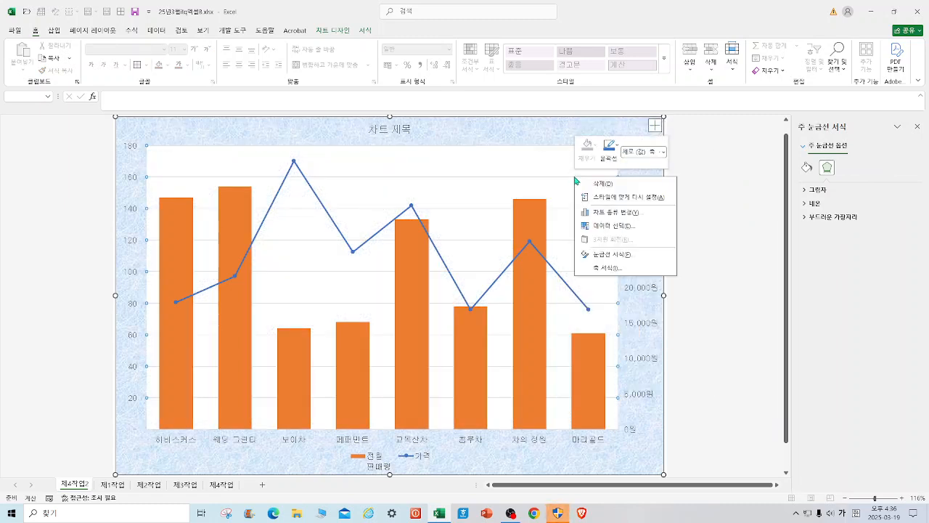
pyautogui.click(625, 253)
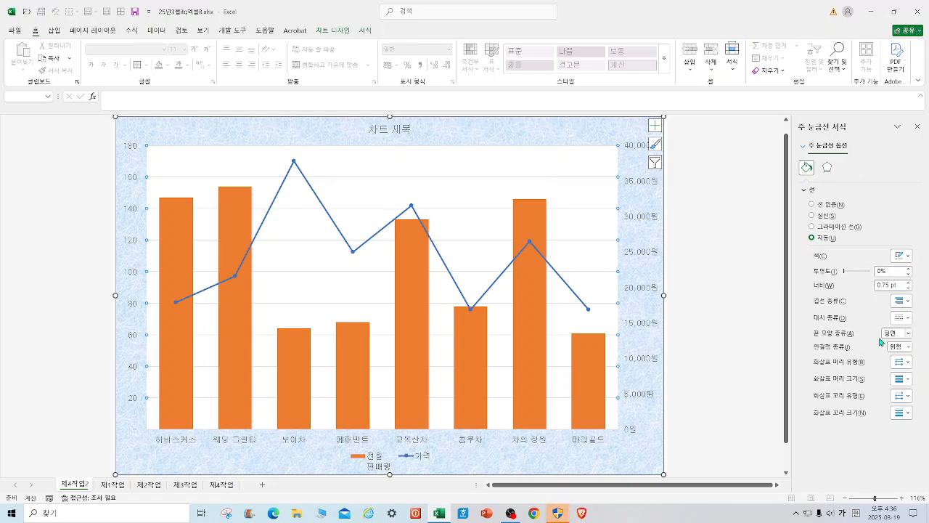
pyautogui.click(906, 318)
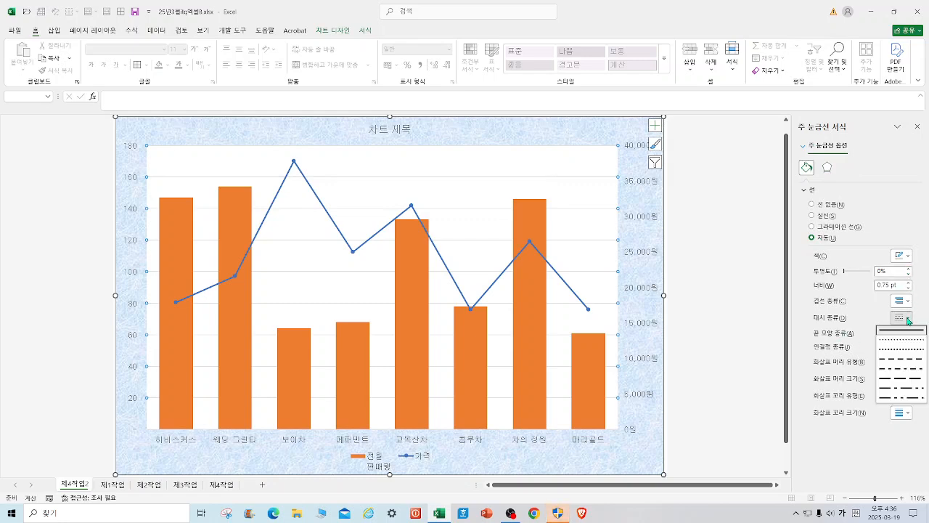
pyautogui.click(915, 365)
pyautogui.click(902, 254)
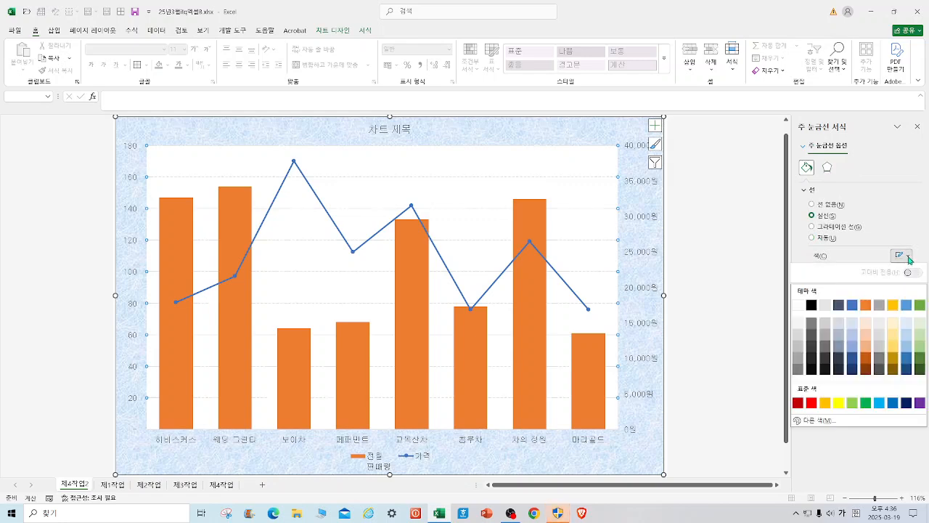
pyautogui.click(817, 303)
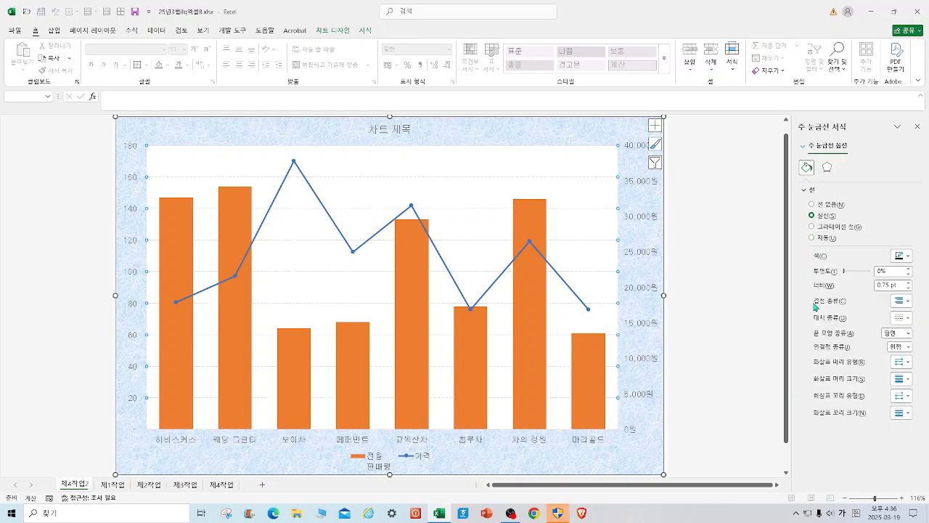
pyautogui.click(742, 305)
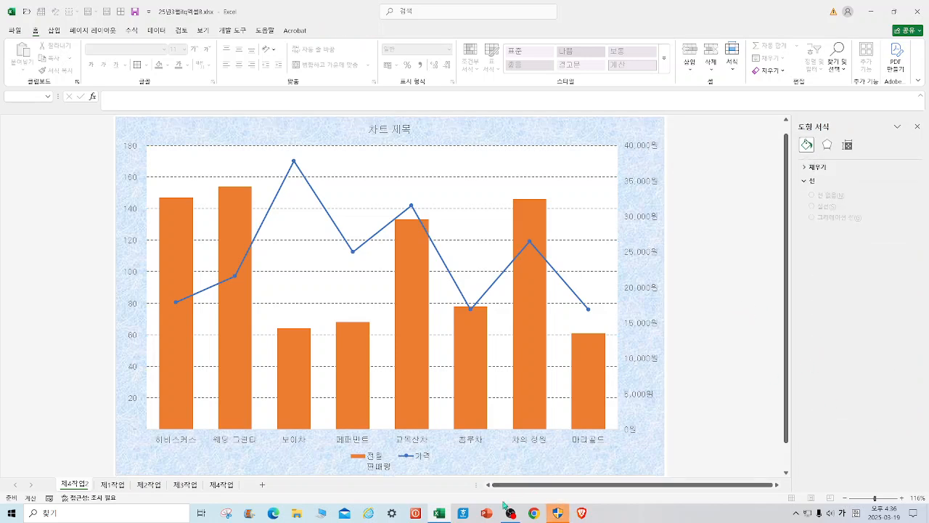
# Move the 제4작업2 sheet to the end of the workbook, after 제4작업.
pyautogui.click(185, 485)
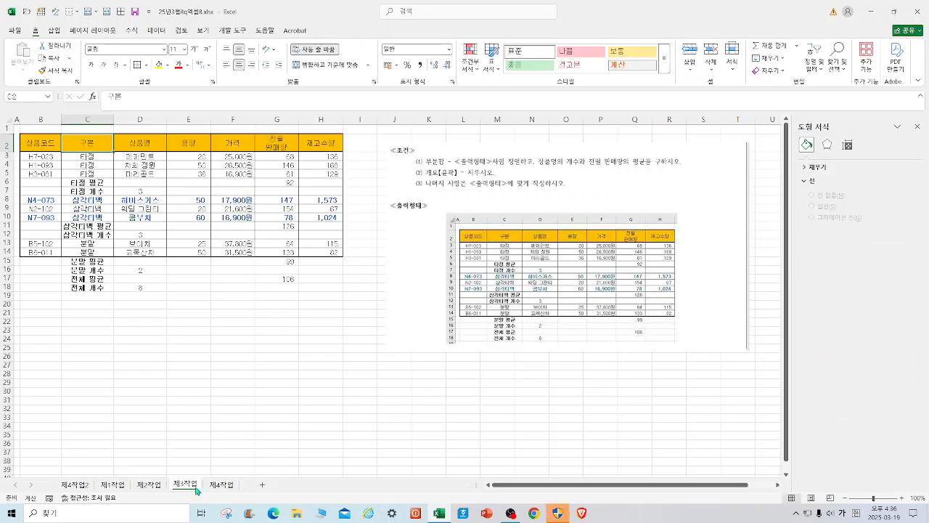
pyautogui.click(222, 485)
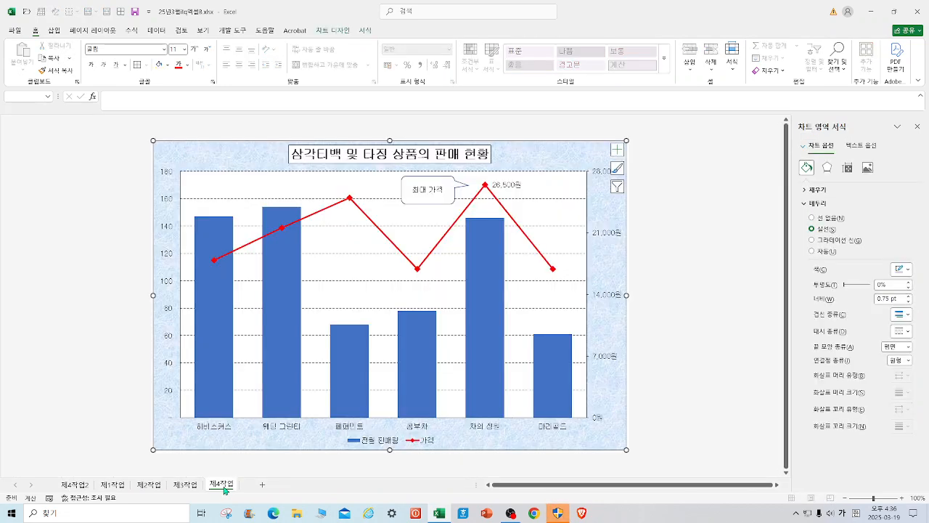
pyautogui.moveTo(84, 485); pyautogui.dragTo(247, 487)
pyautogui.click(193, 485)
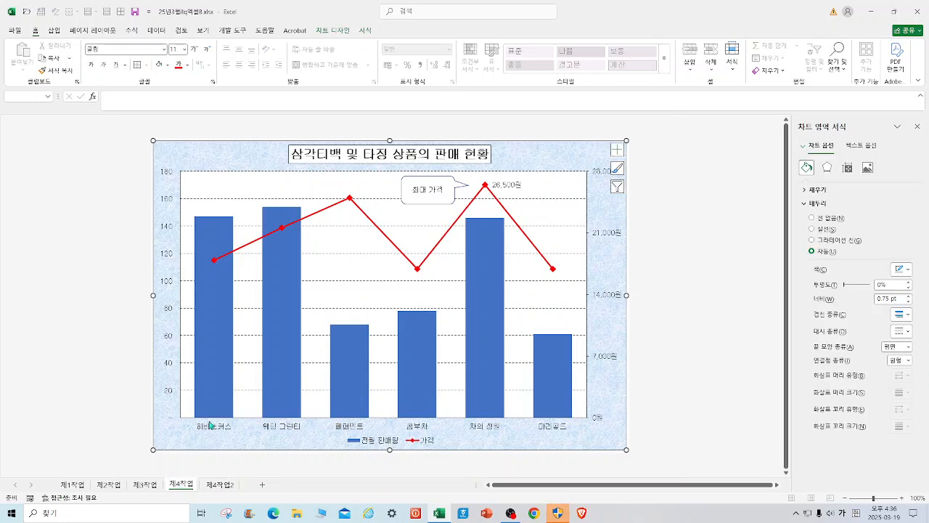
# Compare the product categories in the 제4작업2 chart with those in the finished 제4작업 chart.
pyautogui.click(228, 487)
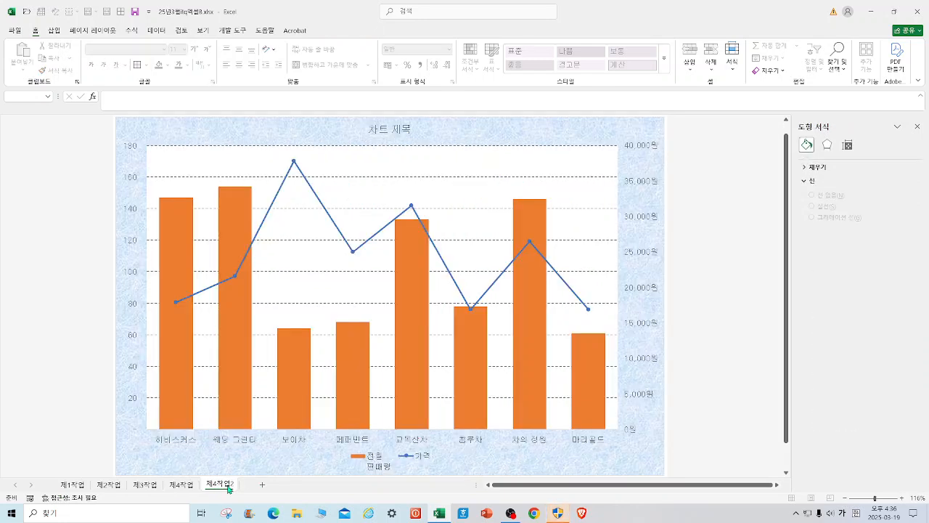
pyautogui.click(183, 485)
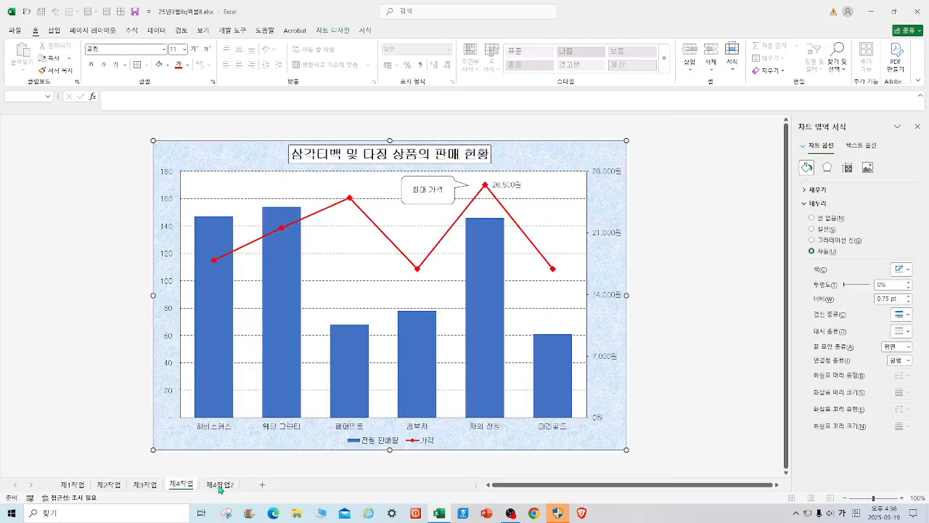
pyautogui.click(220, 486)
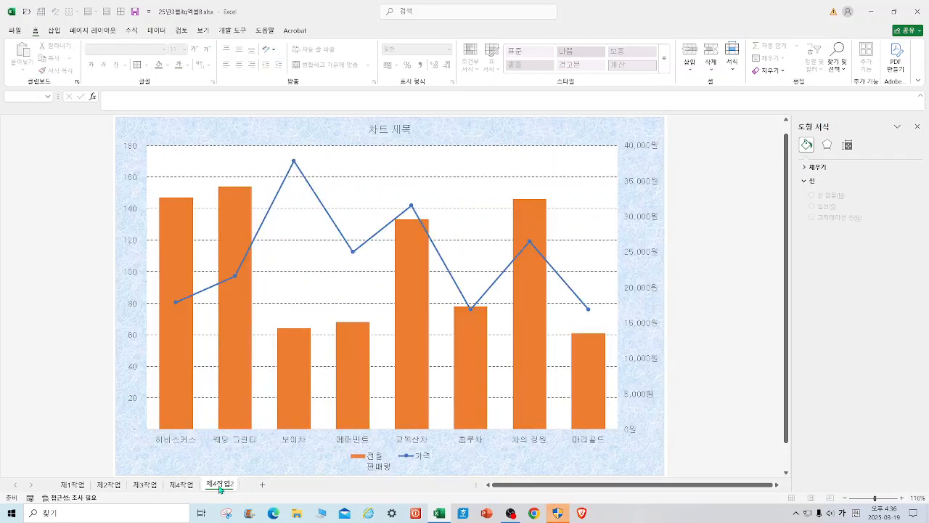
pyautogui.click(179, 487)
pyautogui.click(229, 489)
pyautogui.click(181, 485)
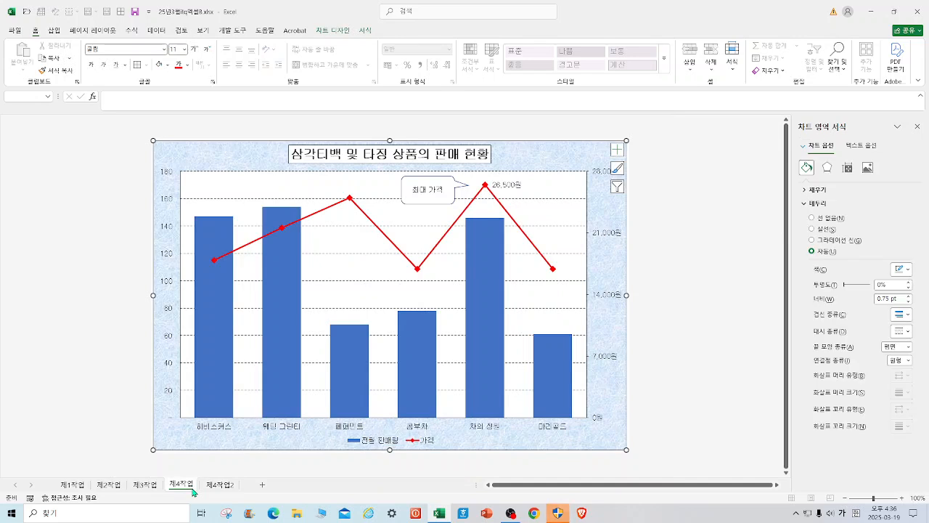
# Exclude the 보이차 and 페퍼민트 categories from the 제4작업2 chart's source data.
pyautogui.click(231, 484)
pyautogui.rightClick(596, 136)
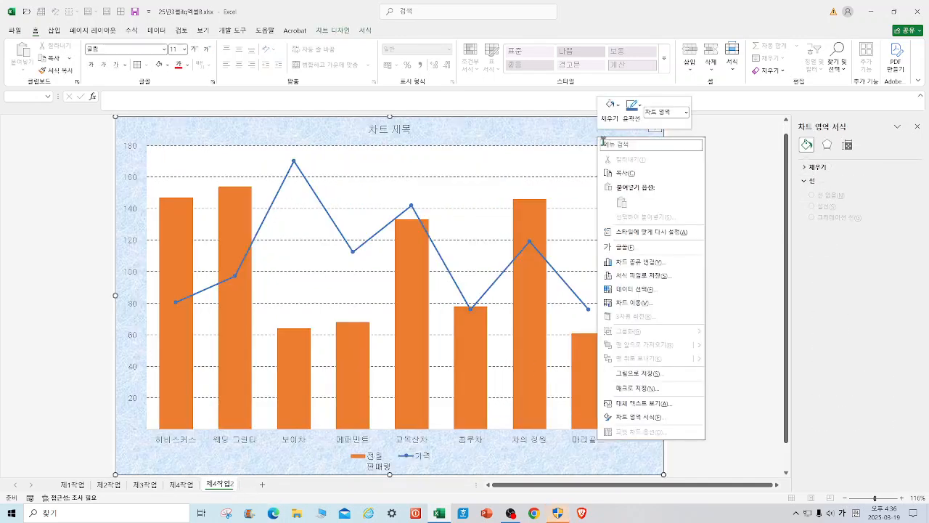
pyautogui.click(649, 295)
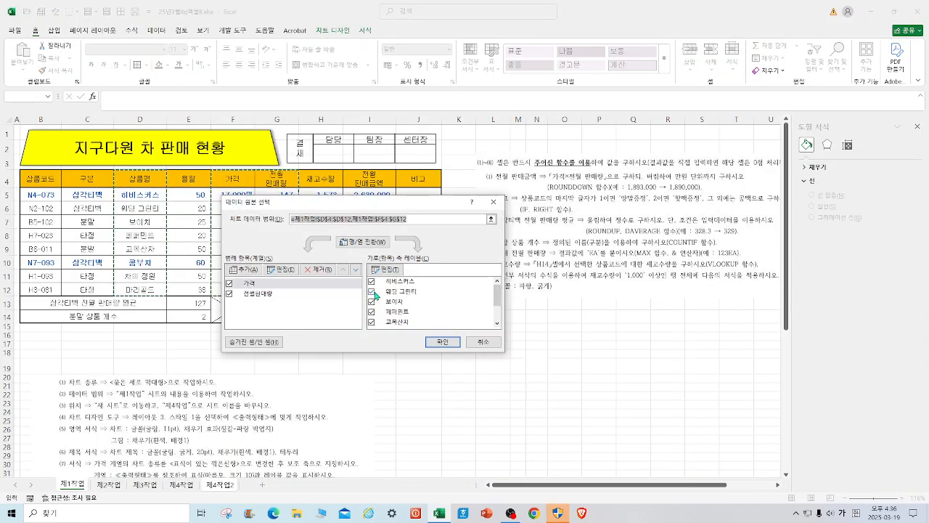
pyautogui.click(373, 302)
pyautogui.click(372, 302)
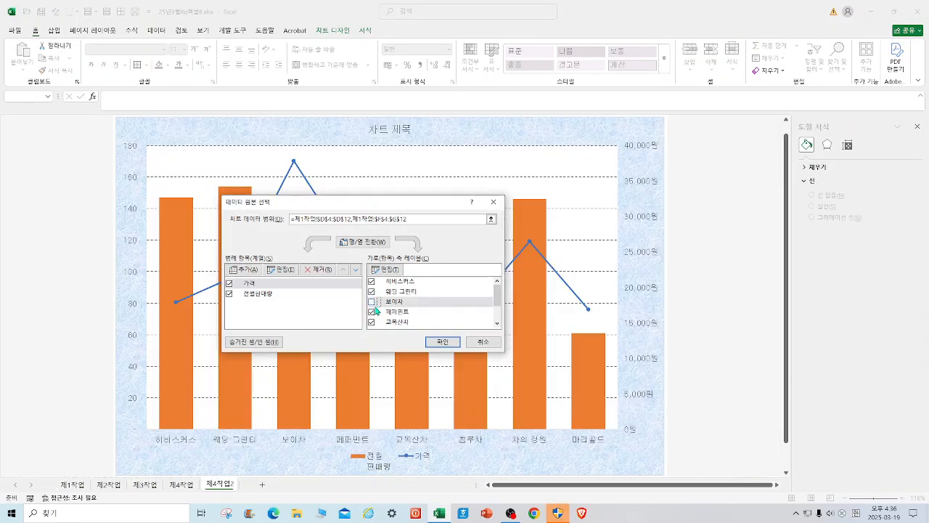
pyautogui.click(371, 312)
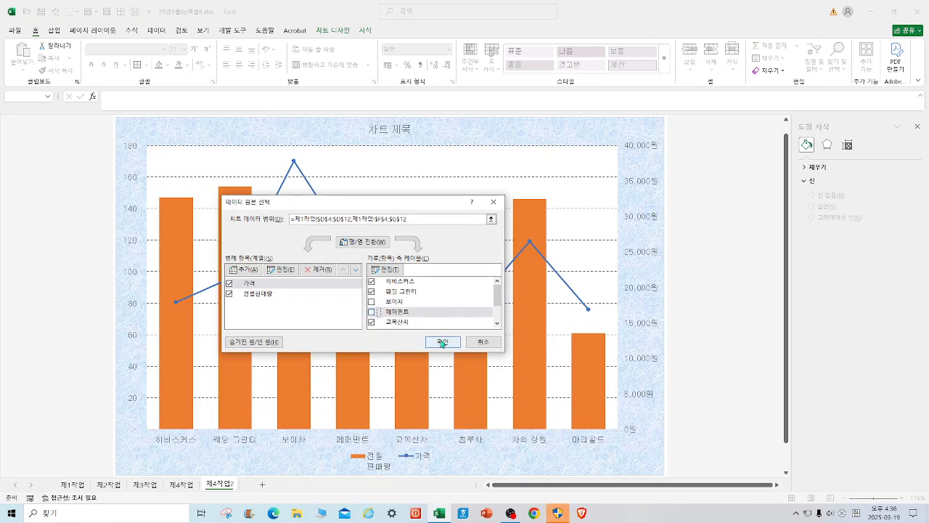
pyautogui.click(443, 342)
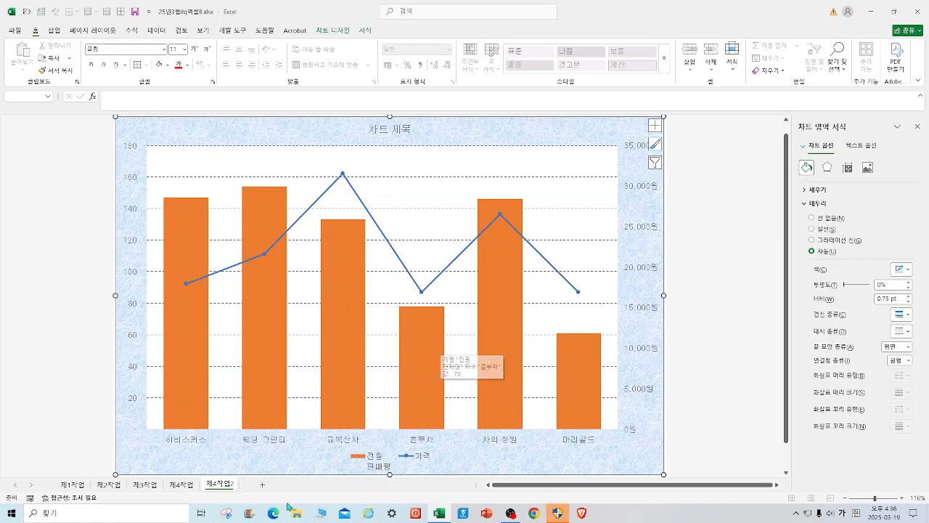
# Restore the 페퍼민트 category in the 제4작업2 chart and exclude 교목산차, to match the 제4작업 chart.
pyautogui.click(182, 485)
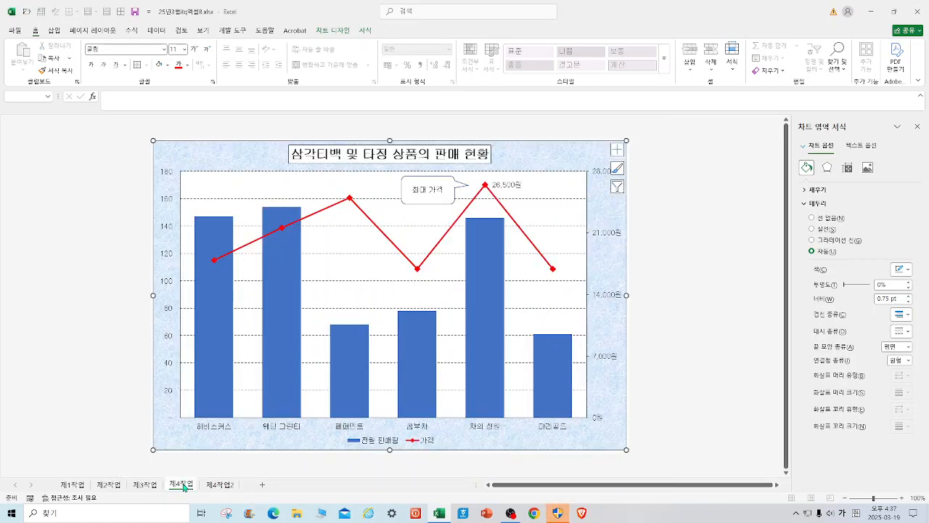
pyautogui.click(219, 485)
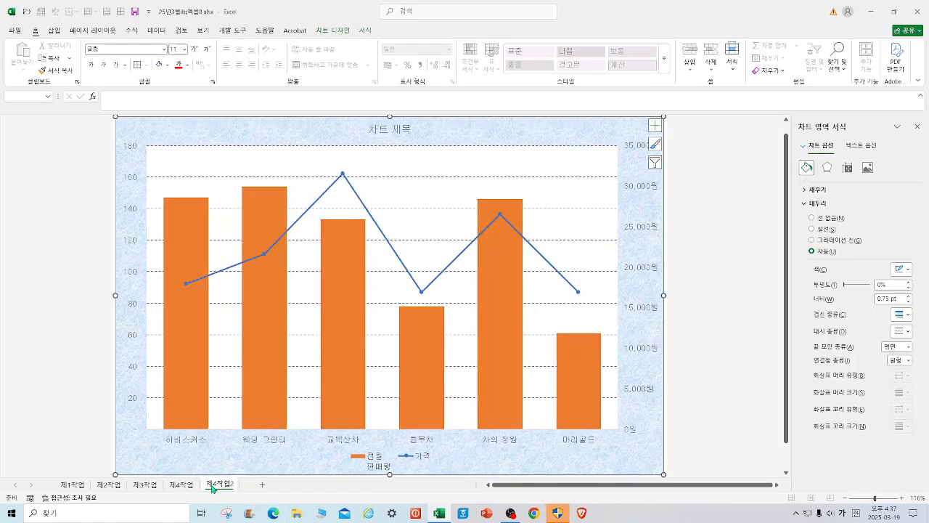
pyautogui.rightClick(609, 130)
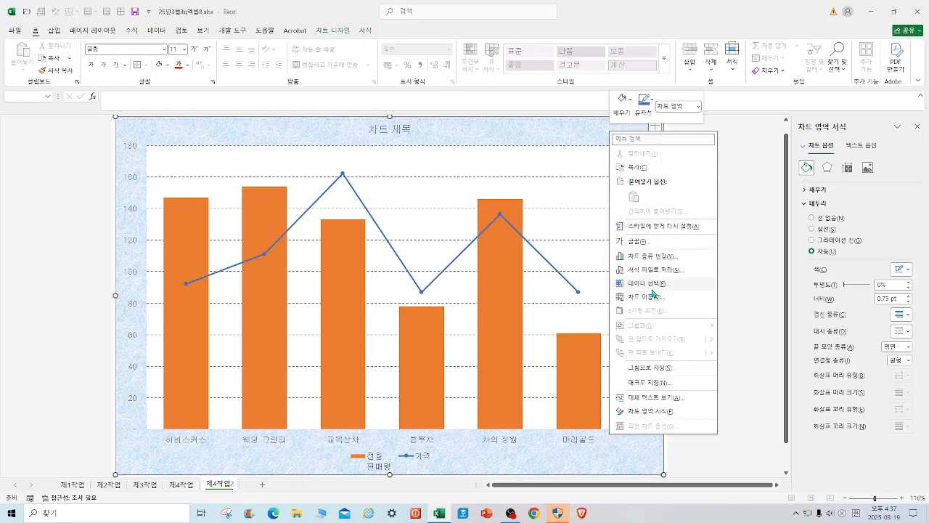
pyautogui.click(651, 288)
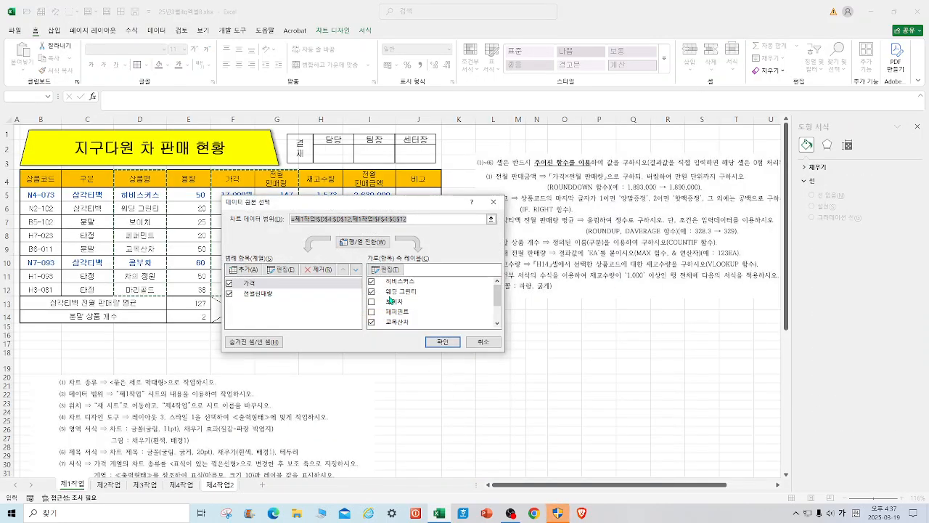
pyautogui.click(372, 311)
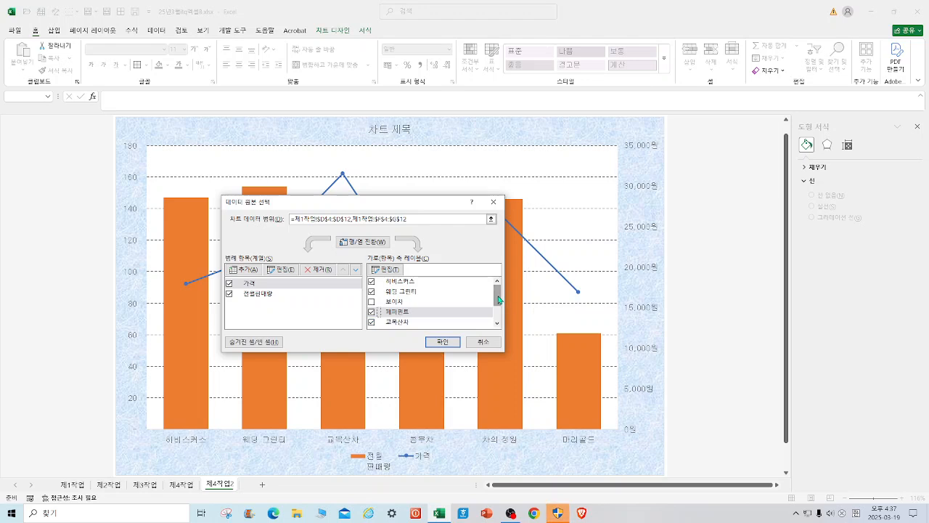
pyautogui.moveTo(496, 298); pyautogui.dragTo(497, 314)
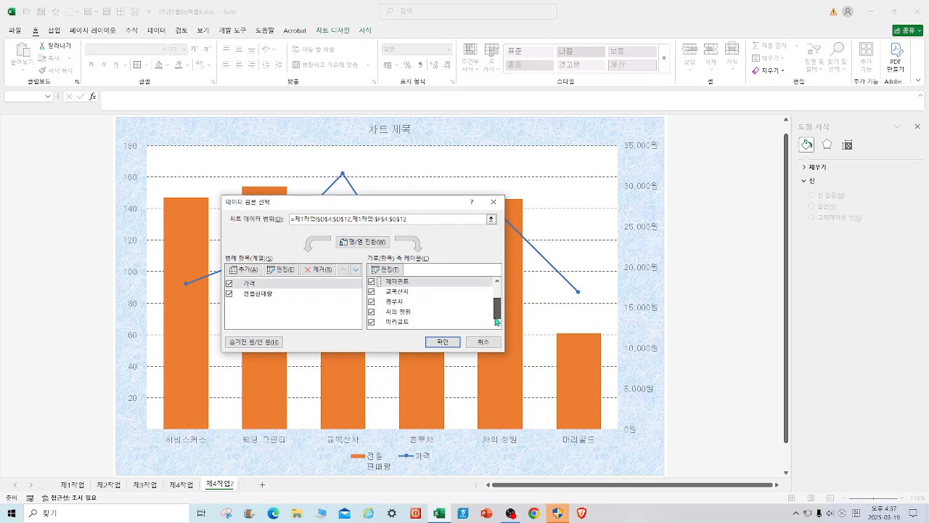
pyautogui.click(372, 291)
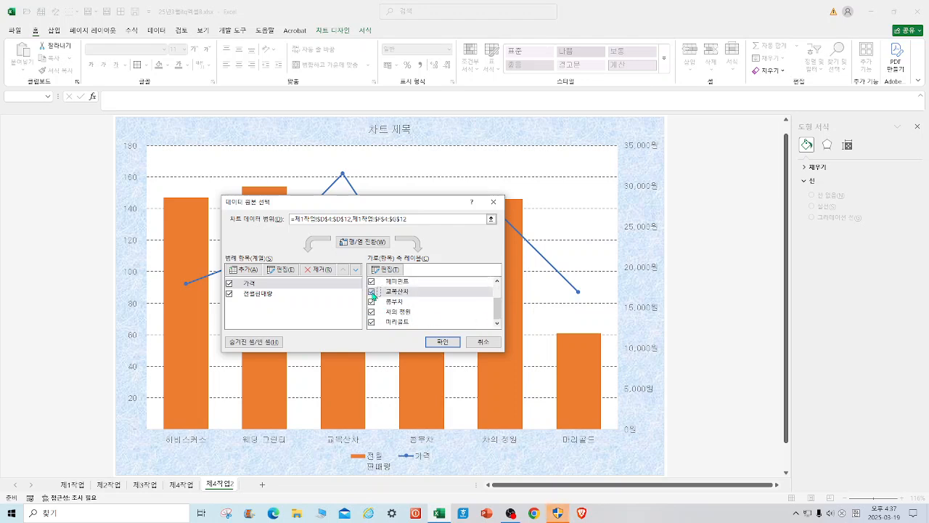
pyautogui.click(449, 341)
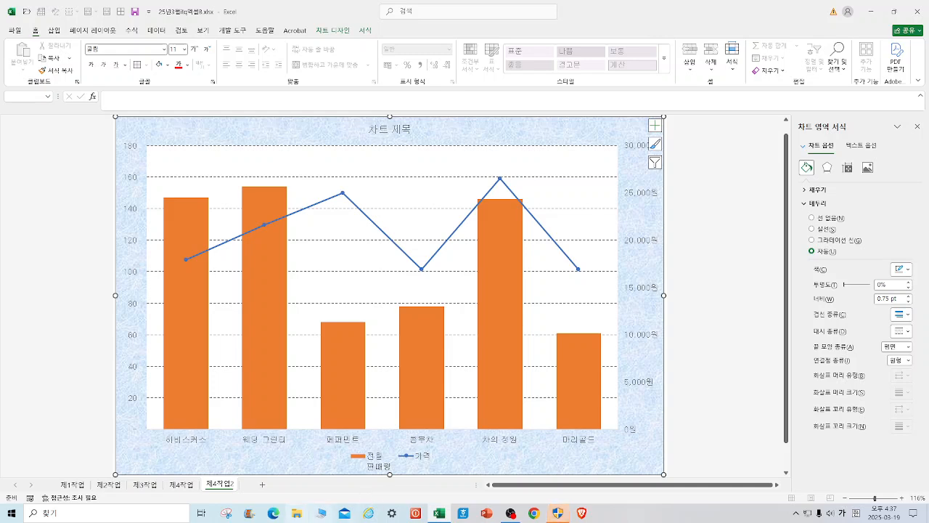
# Give the 가격 line series in the 제4작업2 chart built-in diamond markers of size 10.
pyautogui.click(183, 485)
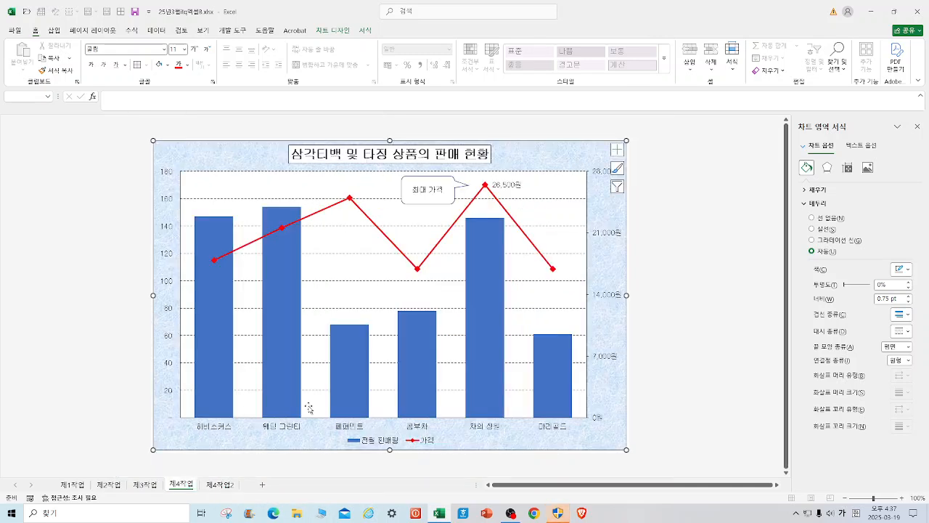
pyautogui.click(232, 485)
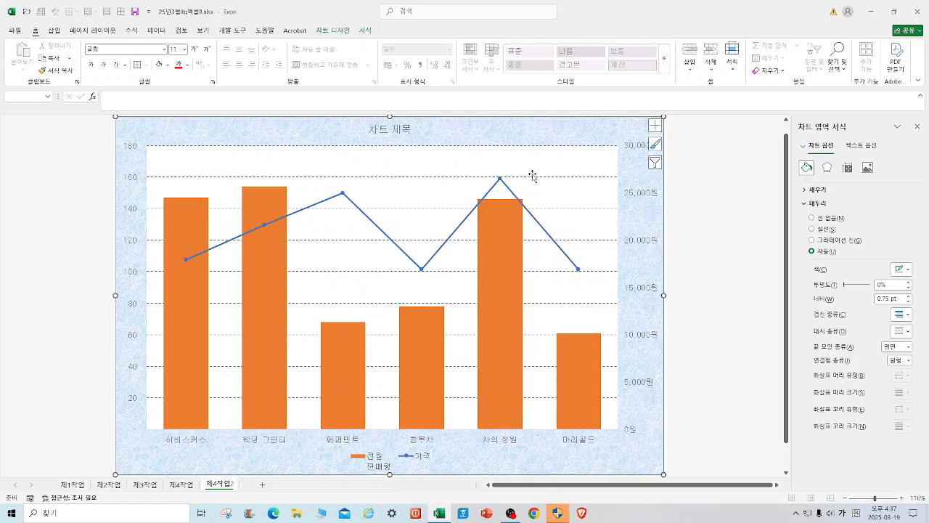
pyautogui.click(502, 181)
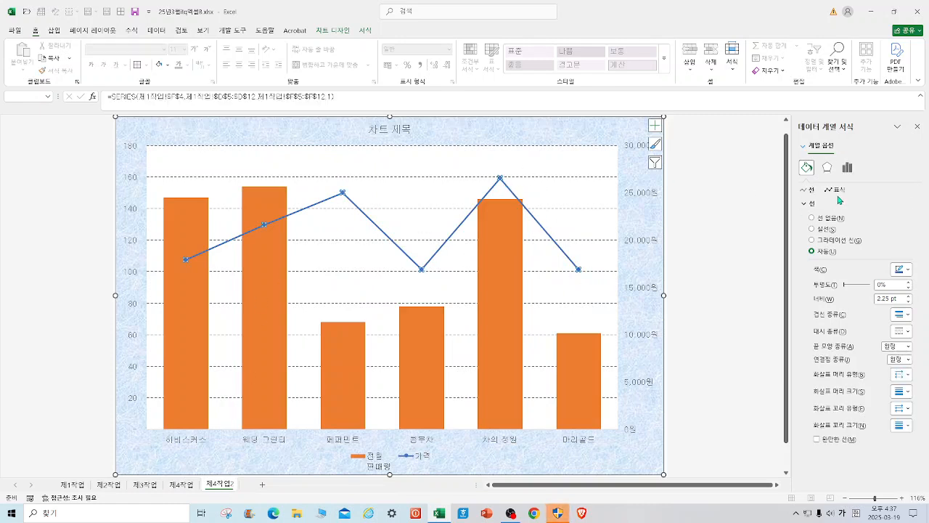
pyautogui.click(838, 191)
pyautogui.click(829, 204)
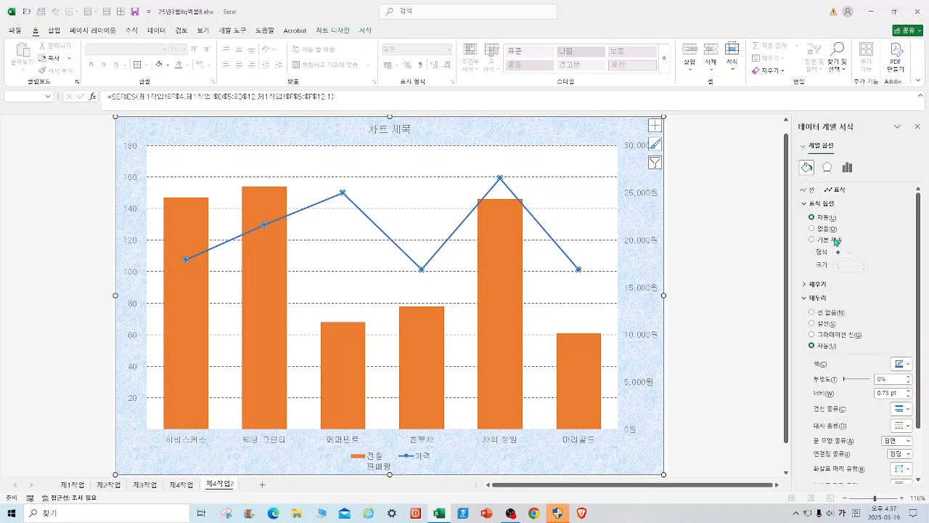
pyautogui.click(837, 241)
pyautogui.click(849, 252)
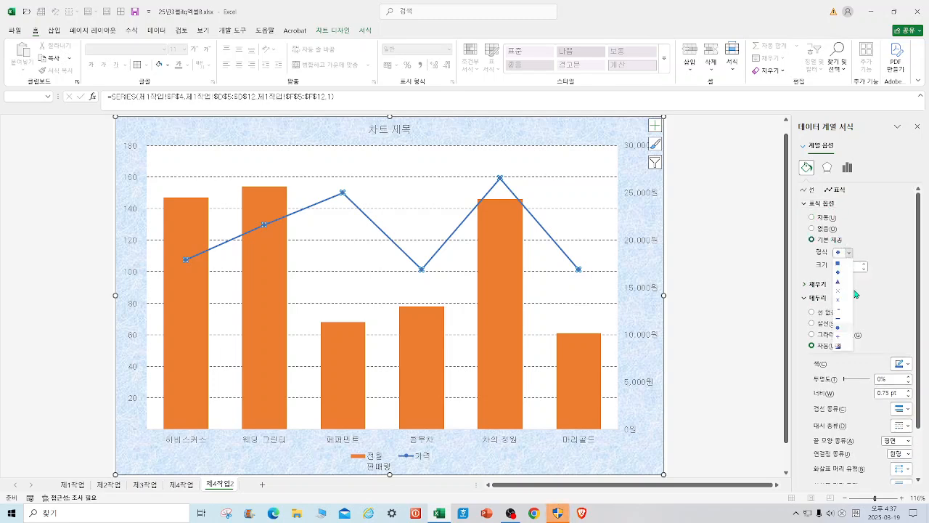
pyautogui.click(843, 274)
pyautogui.click(851, 266)
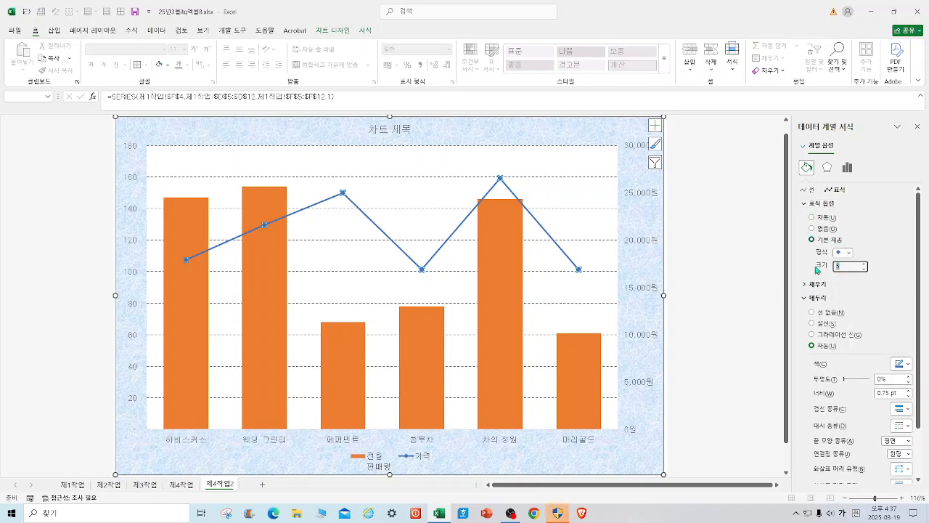
pyautogui.press('Return')
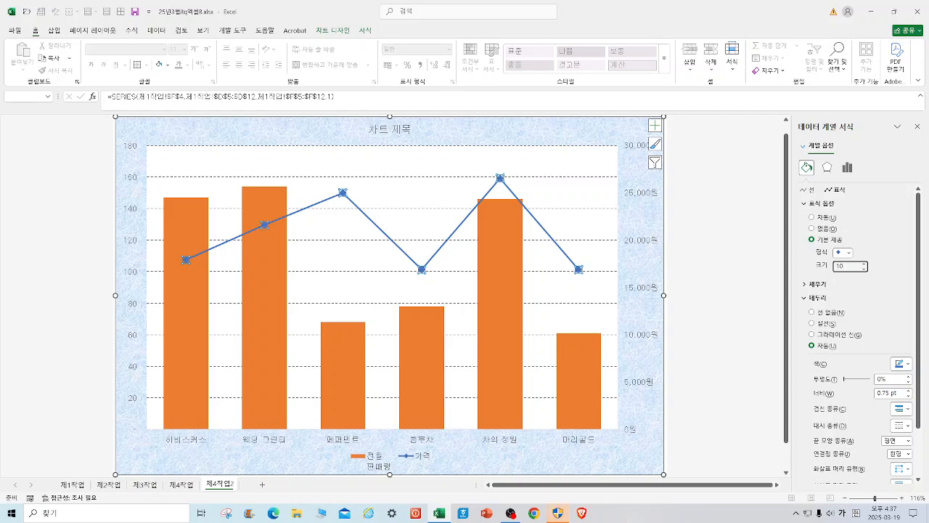
pyautogui.click(718, 341)
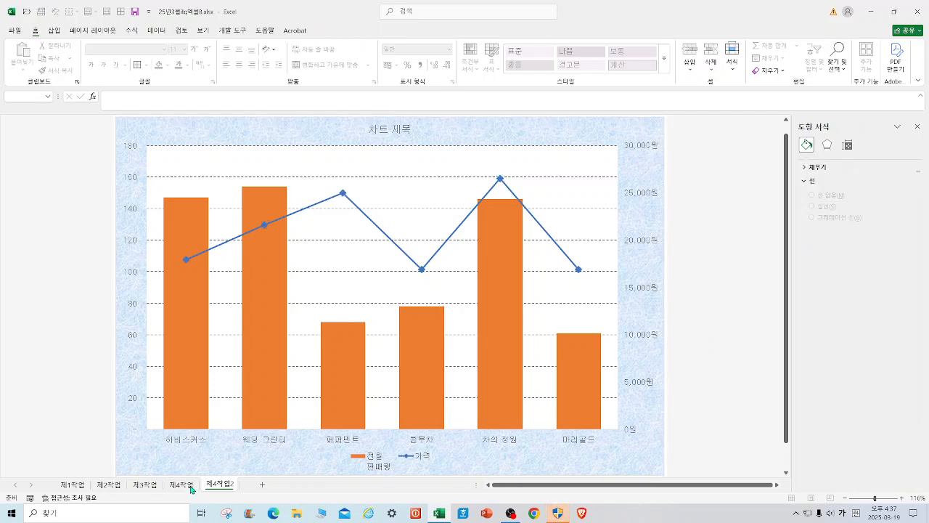
# Replace the placeholder title of the 제4작업2 chart with 삼각티백 및 타정상품의 판매현황.
pyautogui.click(190, 488)
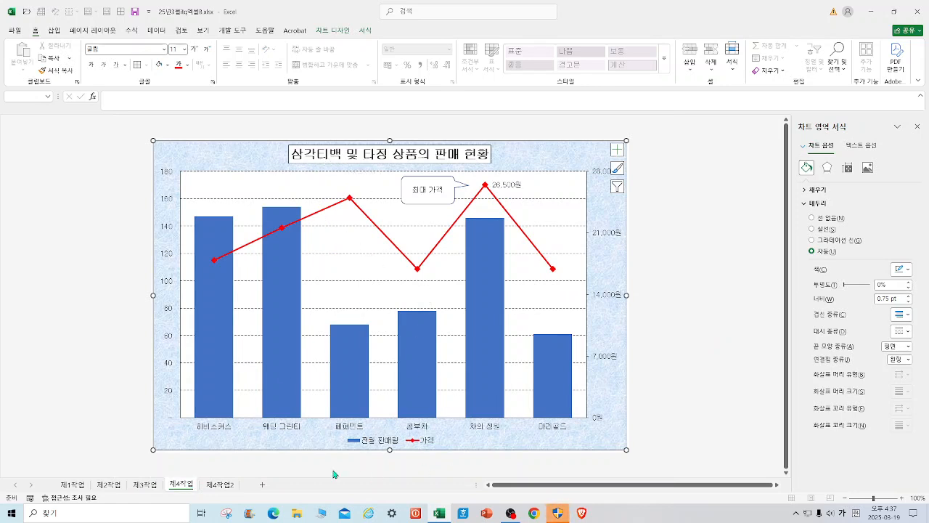
pyautogui.click(213, 488)
pyautogui.click(394, 129)
pyautogui.moveTo(370, 129); pyautogui.dragTo(426, 133)
pyautogui.write('삼각ㅌ')
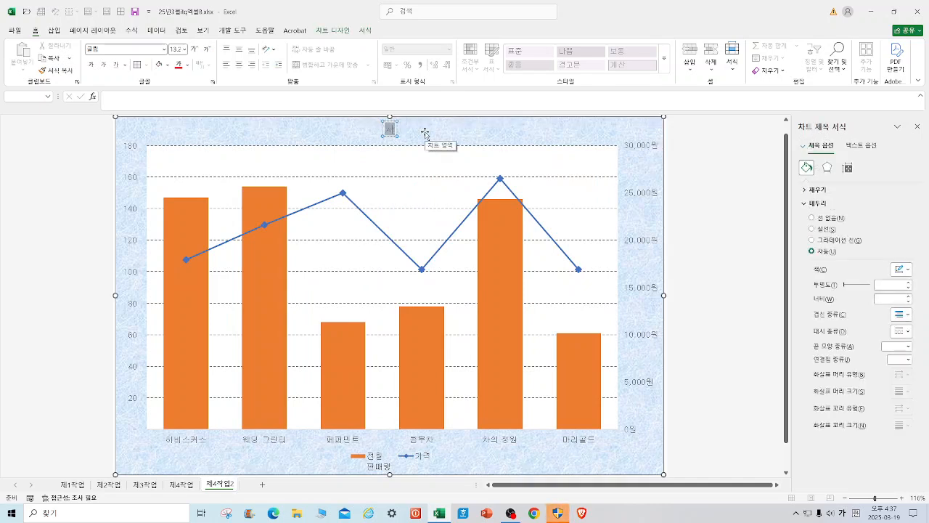
pyautogui.write('ㅣ백 및 ㅌㅣ백ㅈ')
pyautogui.press('BackSpace')
pyautogui.press('BackSpace')
pyautogui.press('BackSpace')
pyautogui.write('ㅌㅏ정상푸')
pyautogui.write('ㅁ의 판매량')
pyautogui.write('황')
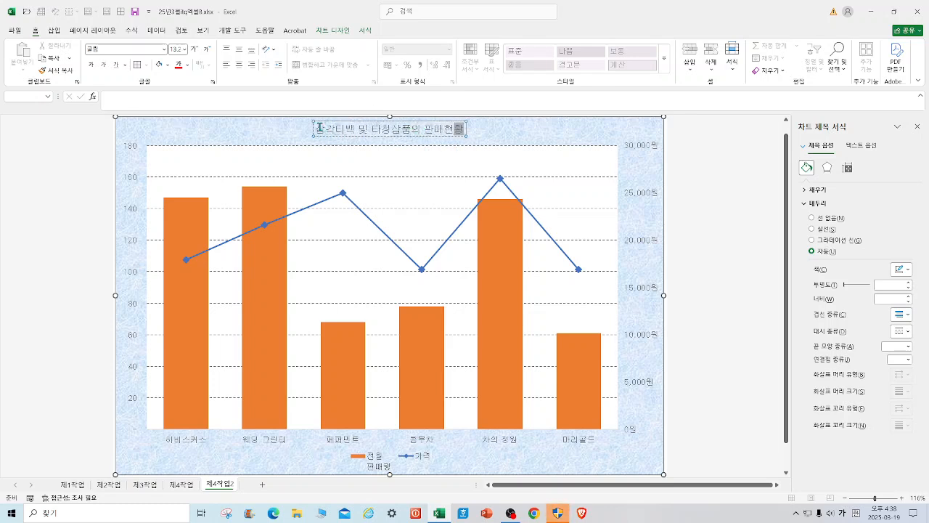
# Format the chart title text as 20 pt bold and give the title box a black outline.
pyautogui.moveTo(320, 128); pyautogui.dragTo(452, 133)
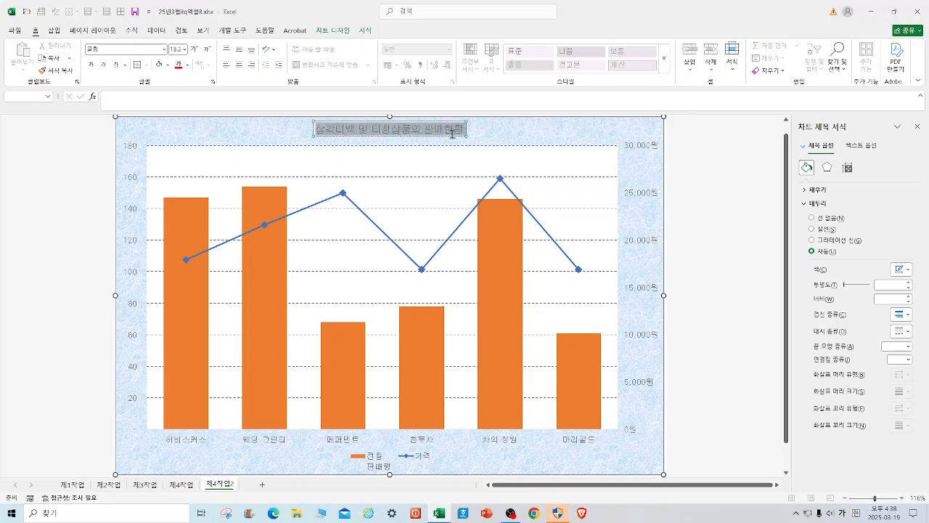
pyautogui.click(185, 49)
pyautogui.click(182, 164)
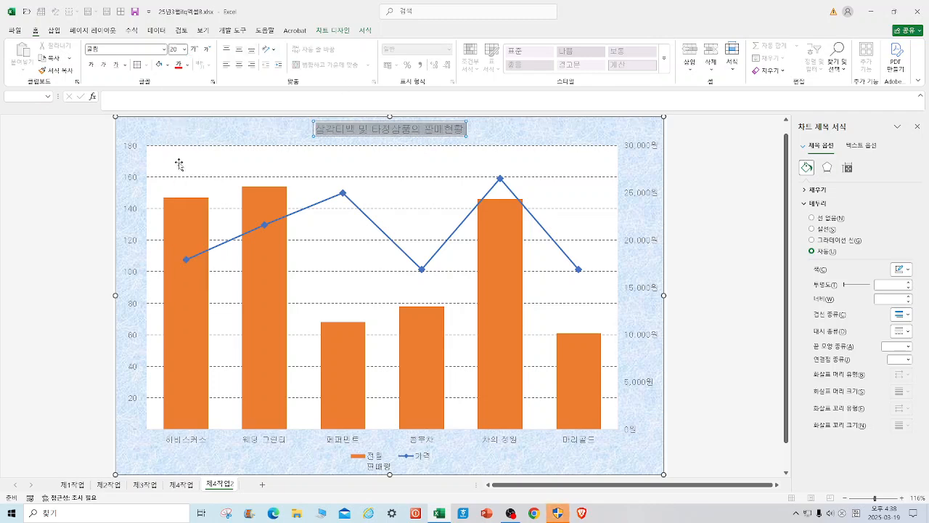
pyautogui.click(91, 65)
pyautogui.click(368, 33)
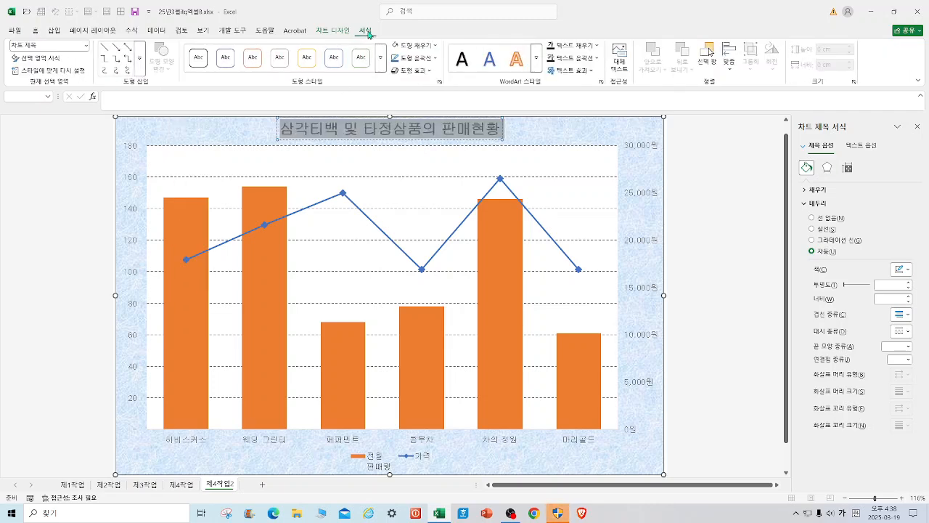
pyautogui.click(433, 61)
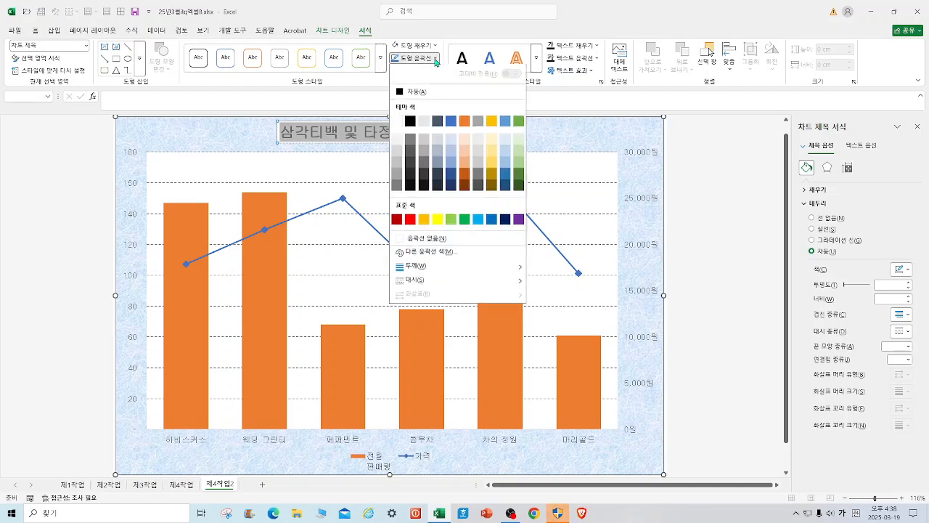
pyautogui.click(413, 120)
pyautogui.click(549, 153)
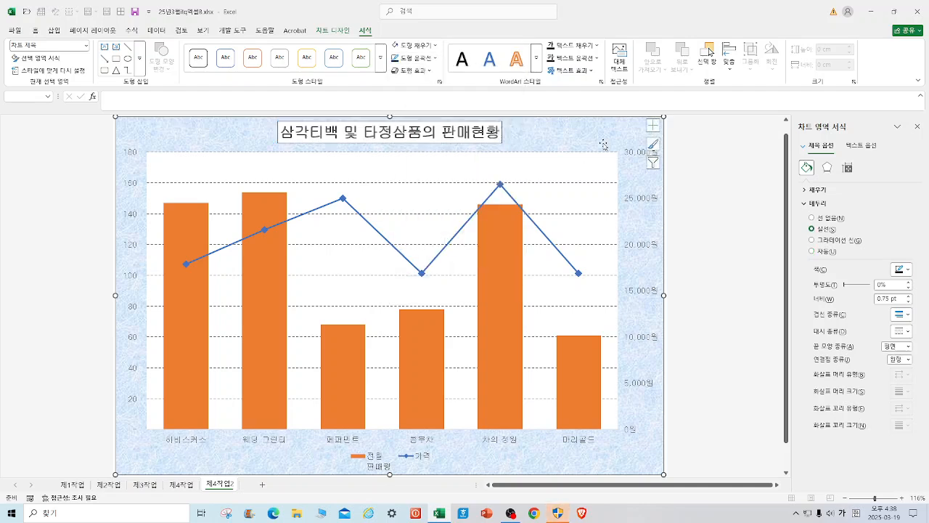
# Set the secondary value axis of the 제4작업2 chart to a maximum of 28000 and a major unit of 7000, and save the workbook.
pyautogui.click(182, 485)
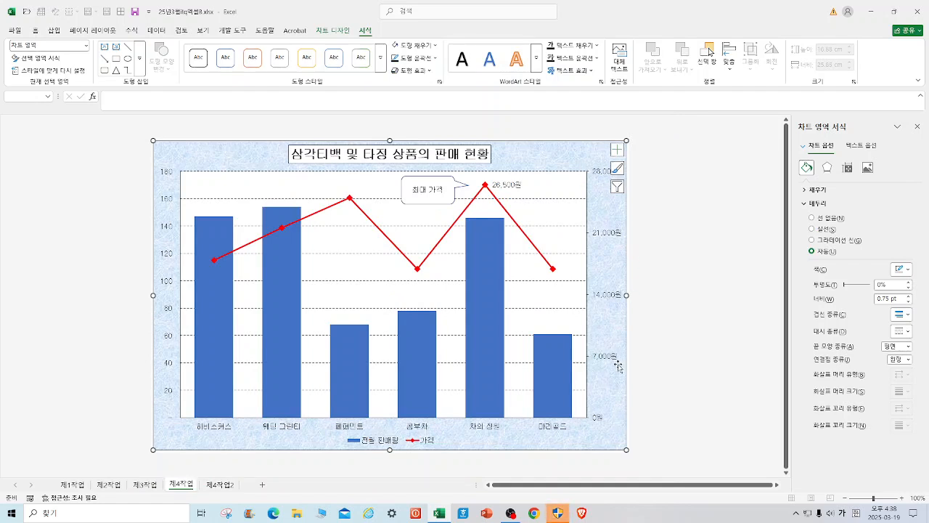
pyautogui.click(216, 486)
pyautogui.rightClick(640, 252)
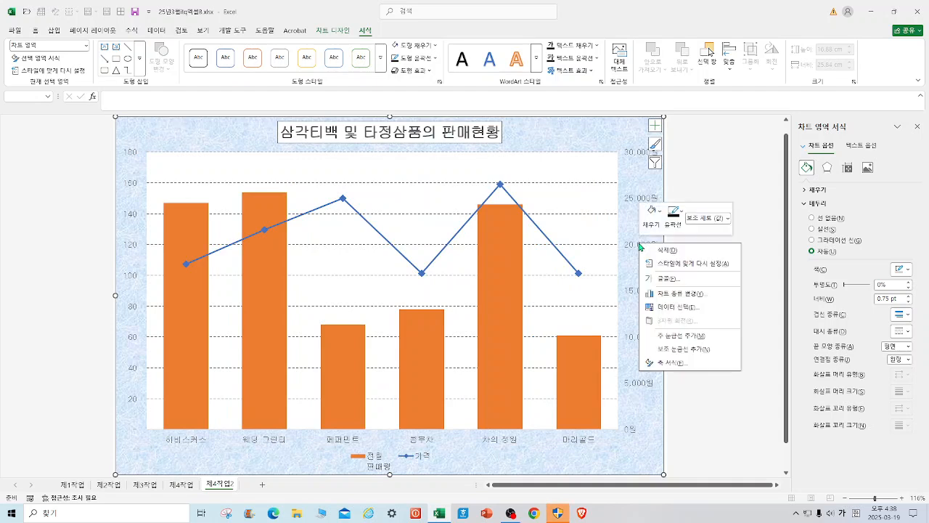
pyautogui.click(670, 362)
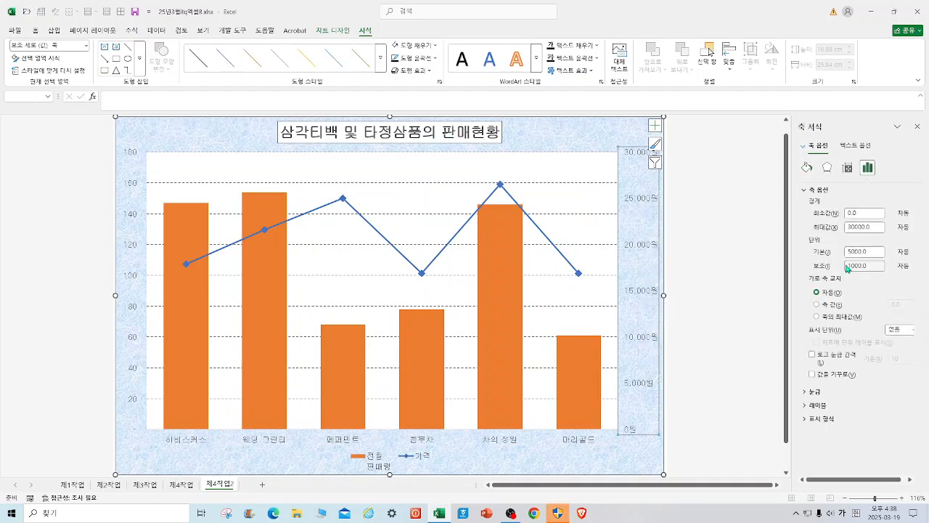
pyautogui.doubleClick(879, 227)
pyautogui.write('3')
pyautogui.write('8000')
pyautogui.press('Tab')
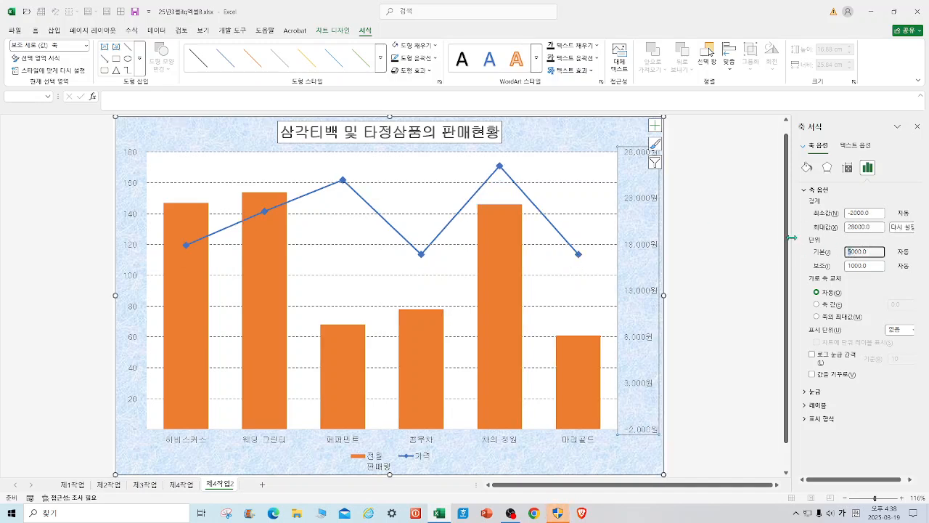
pyautogui.write('7')
pyautogui.press('Return')
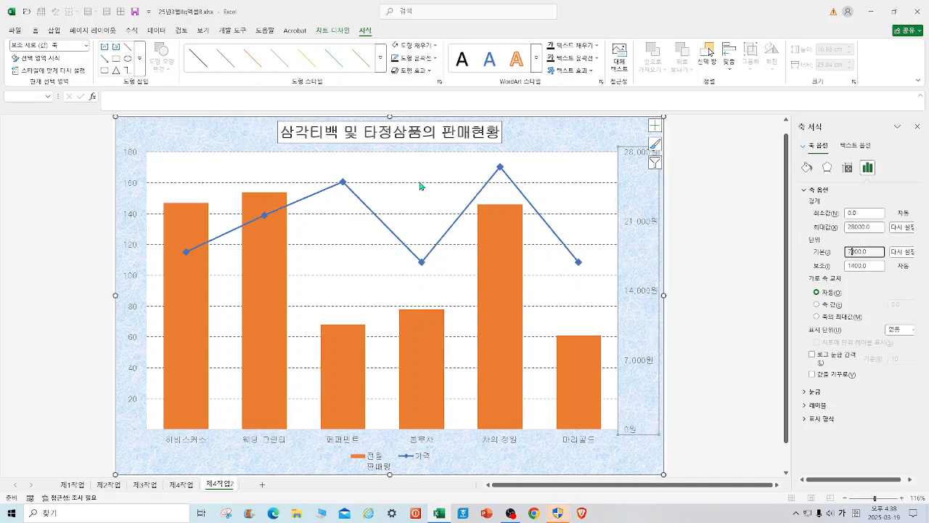
pyautogui.click(135, 12)
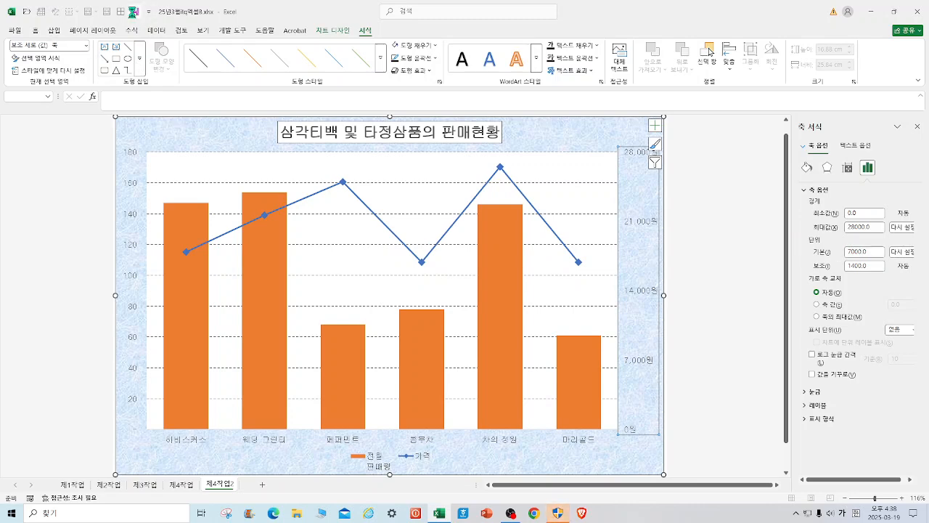
pyautogui.click(710, 341)
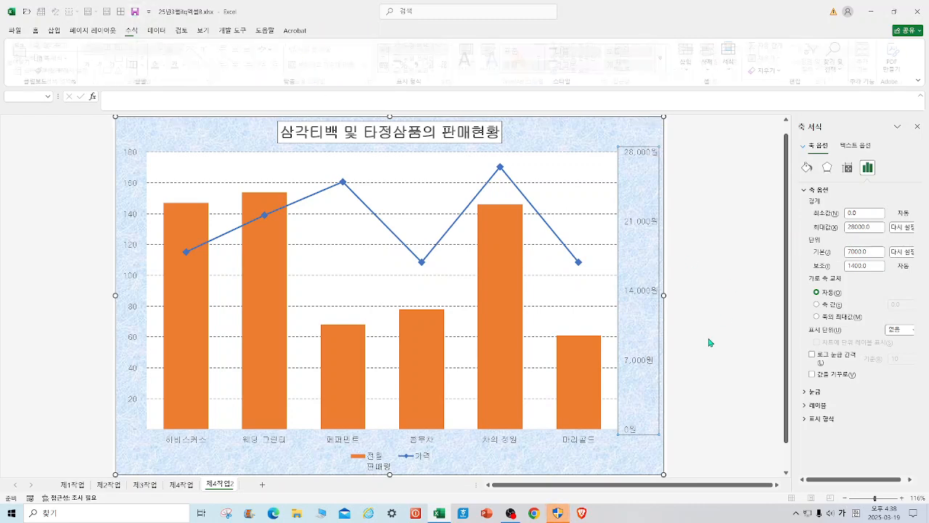
# Edit the 제4작업2 chart's source data so the monthly sales series is named 전월판매량 on a single line in the legend.
pyautogui.click(377, 465)
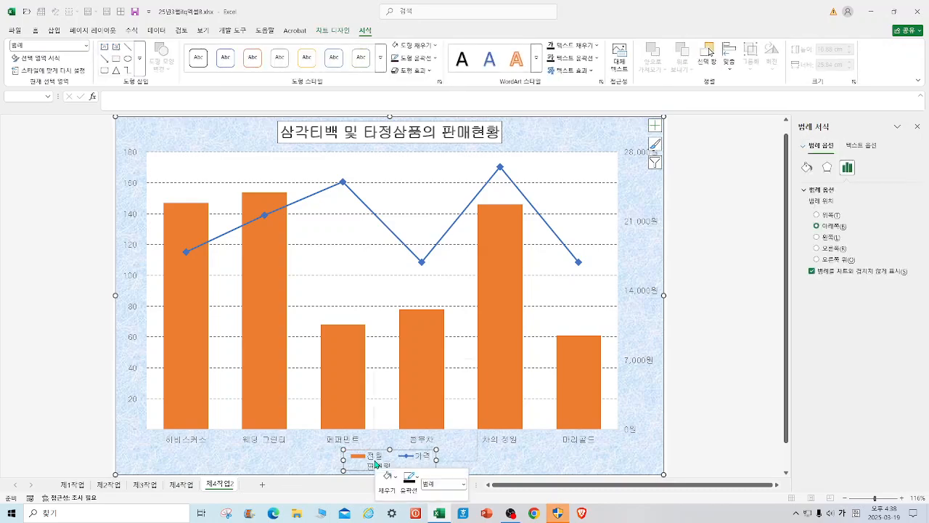
pyautogui.rightClick(377, 464)
pyautogui.click(411, 424)
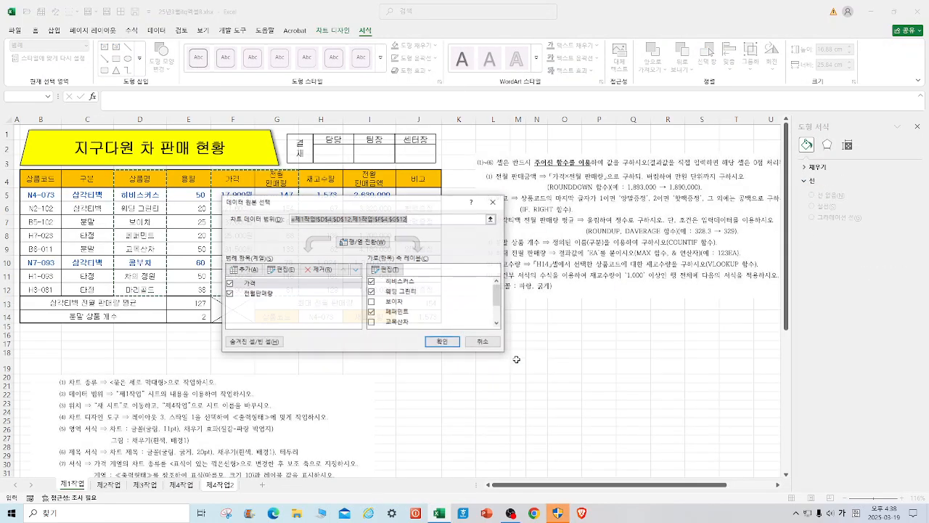
pyautogui.click(267, 294)
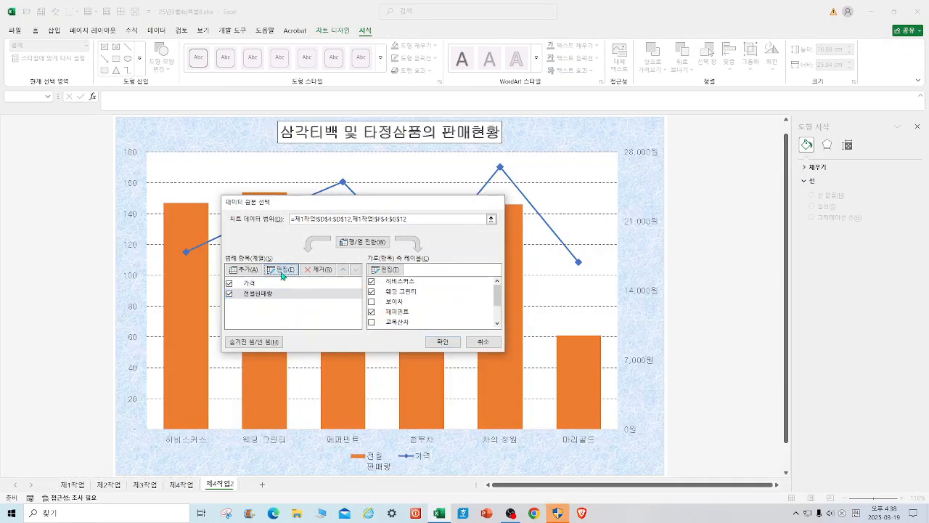
pyautogui.click(281, 270)
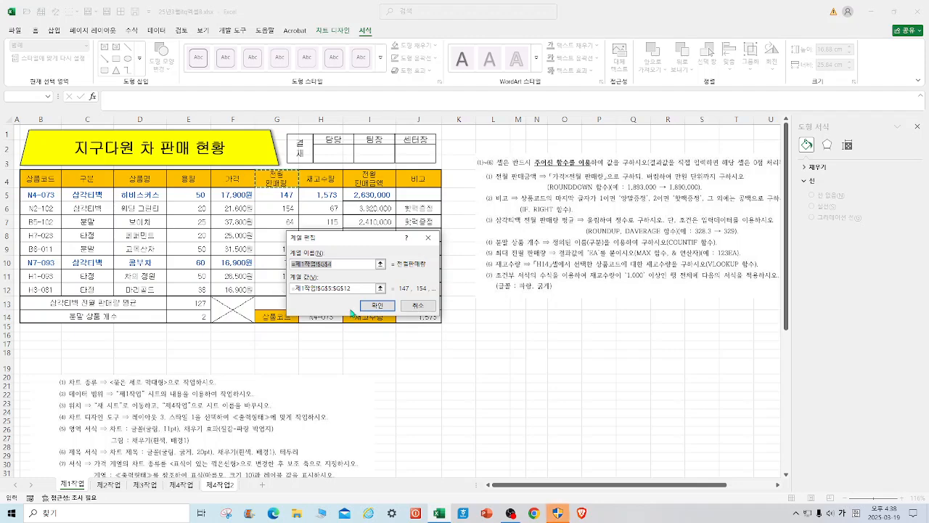
pyautogui.press('Delete')
pyautogui.write('전월')
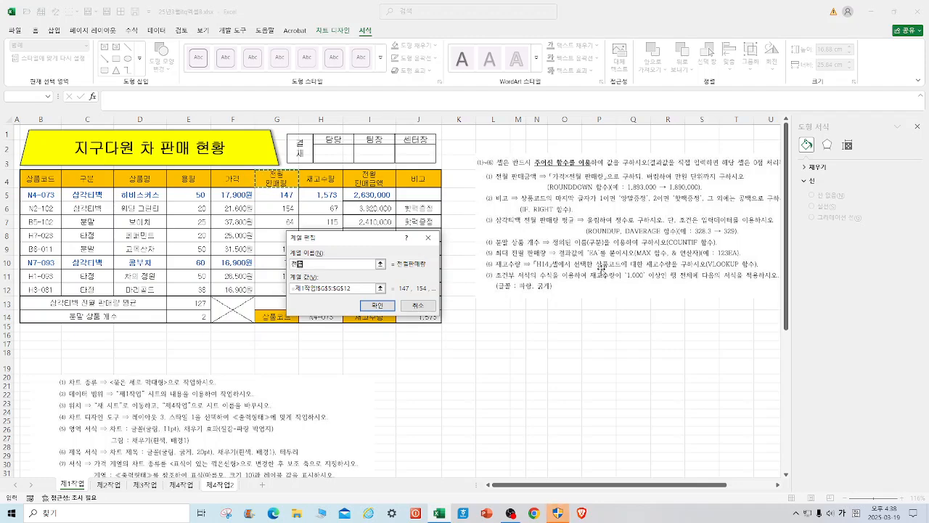
pyautogui.write('판매량')
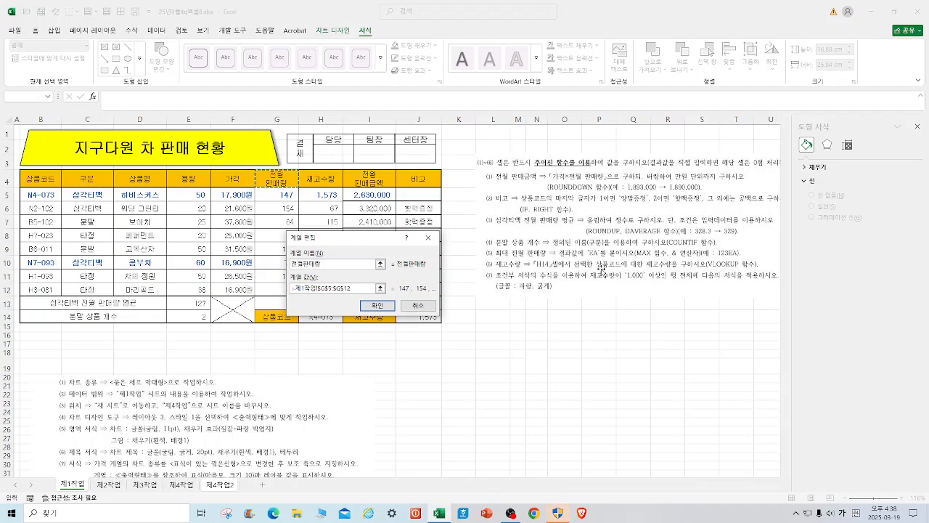
pyautogui.press('Return')
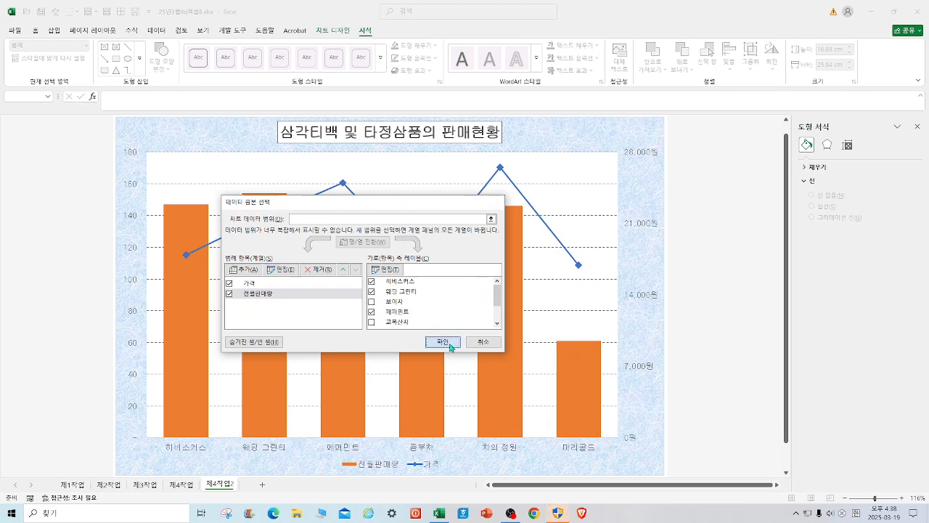
pyautogui.click(442, 341)
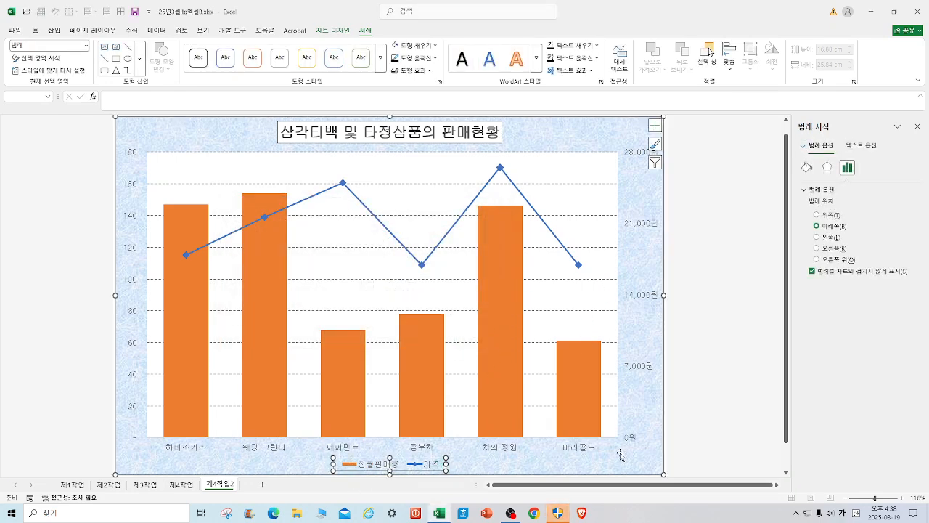
# Check the finished 제4작업 chart, and add a data label only to the 차의 정원 point of the 가격 line in 제4작업2.
pyautogui.click(190, 487)
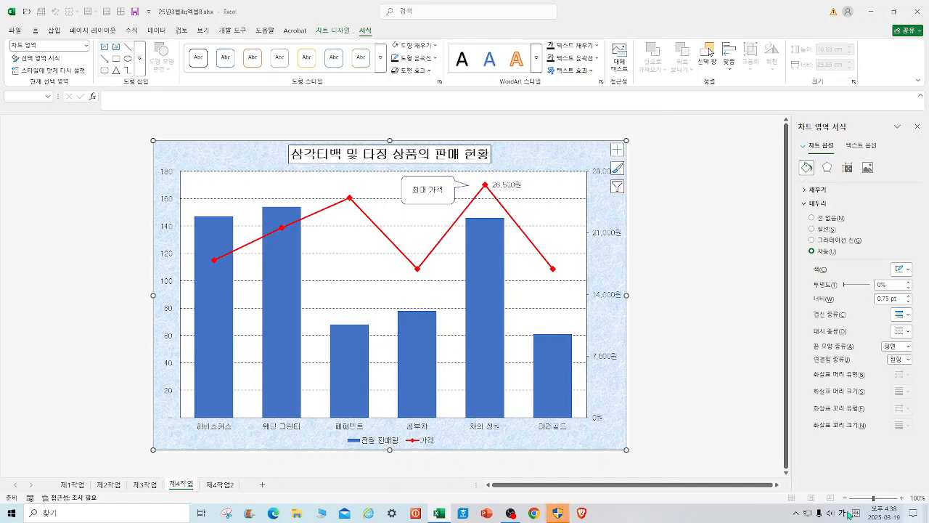
pyautogui.click(220, 484)
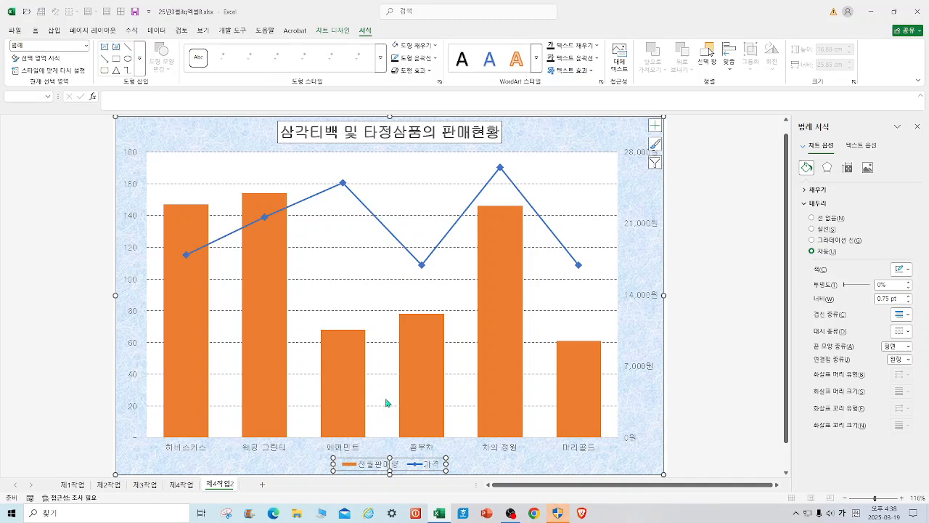
pyautogui.click(487, 269)
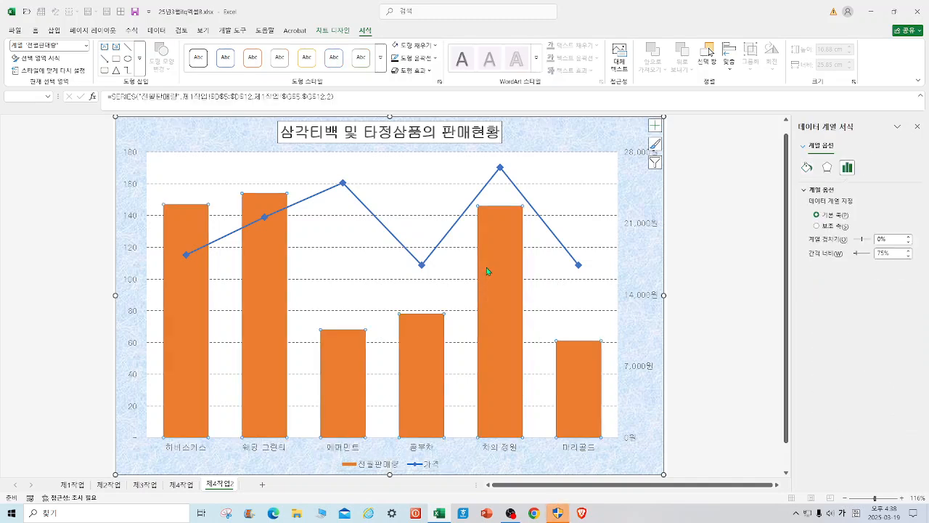
pyautogui.click(501, 168)
pyautogui.click(501, 168)
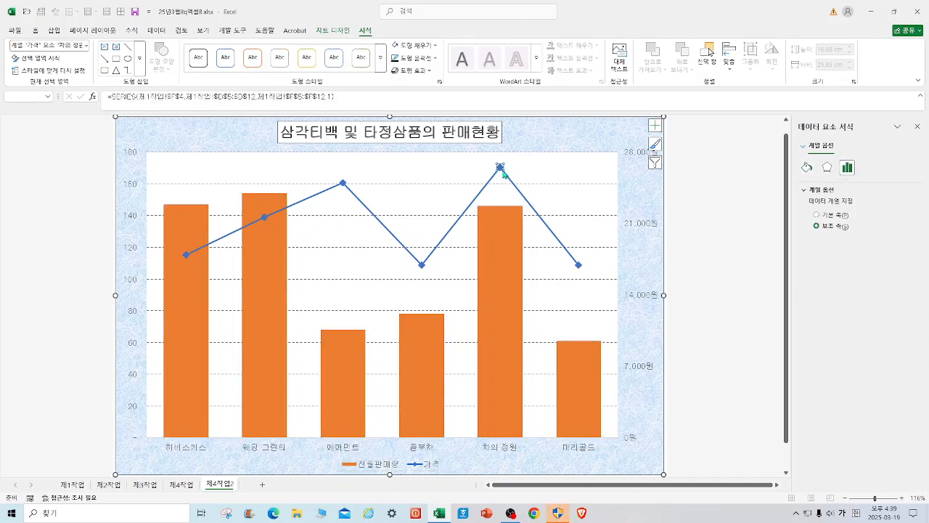
pyautogui.rightClick(503, 171)
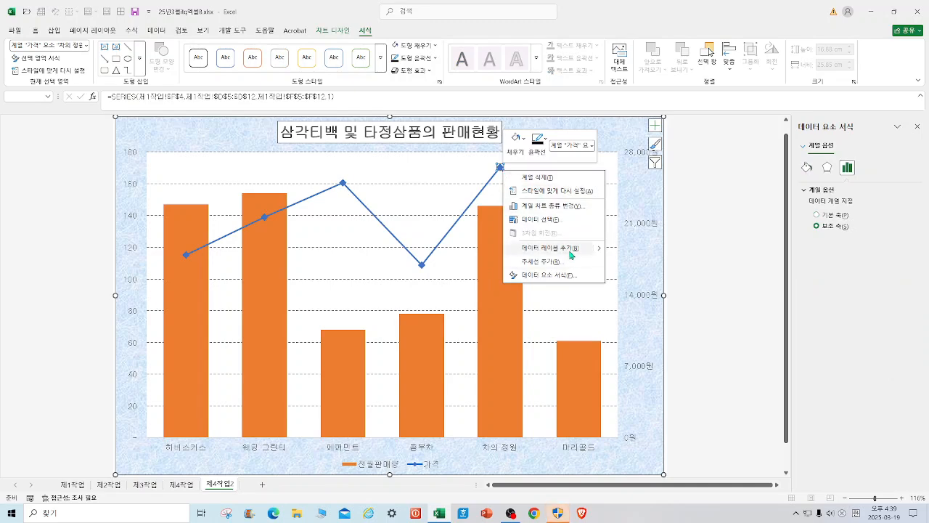
pyautogui.click(571, 252)
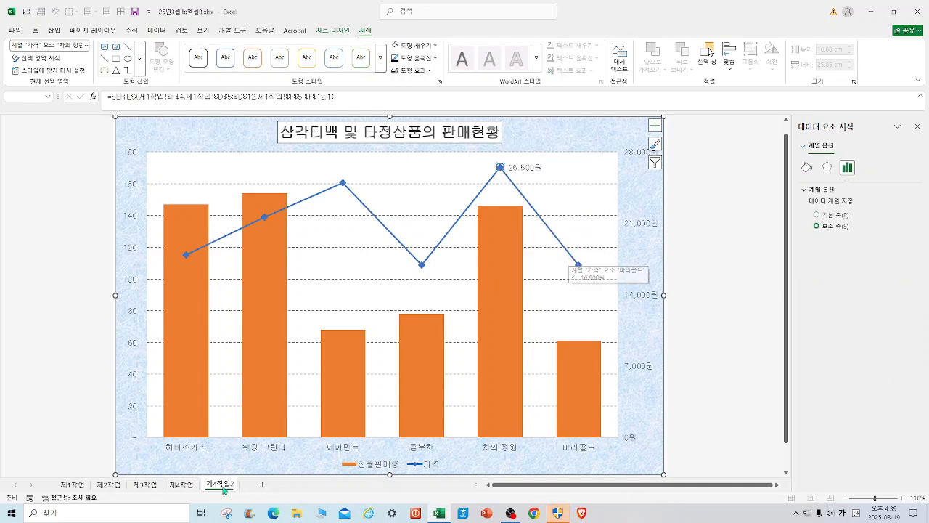
# Draw a rounded rectangular callout about 2.8 cm wide and 1 cm high beside the 차의 정원 price point, its tail pointing to the marker.
pyautogui.click(181, 484)
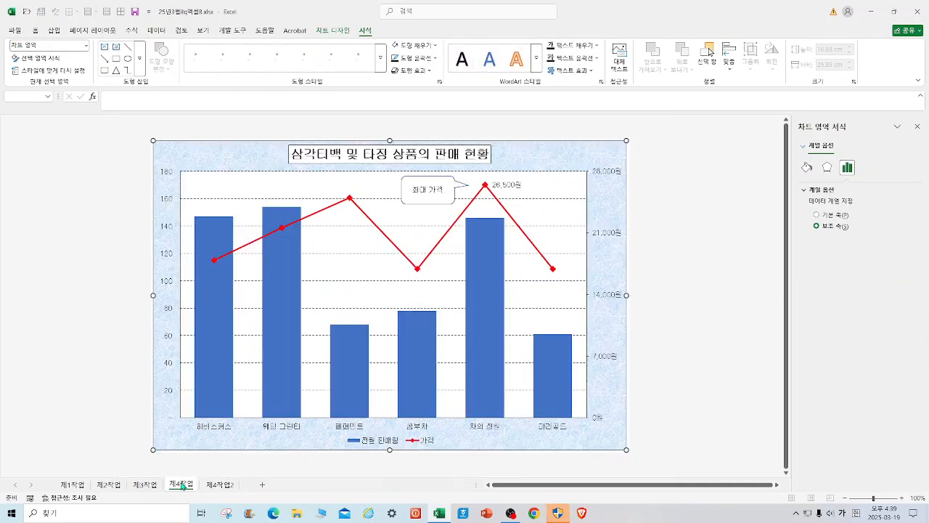
pyautogui.click(225, 484)
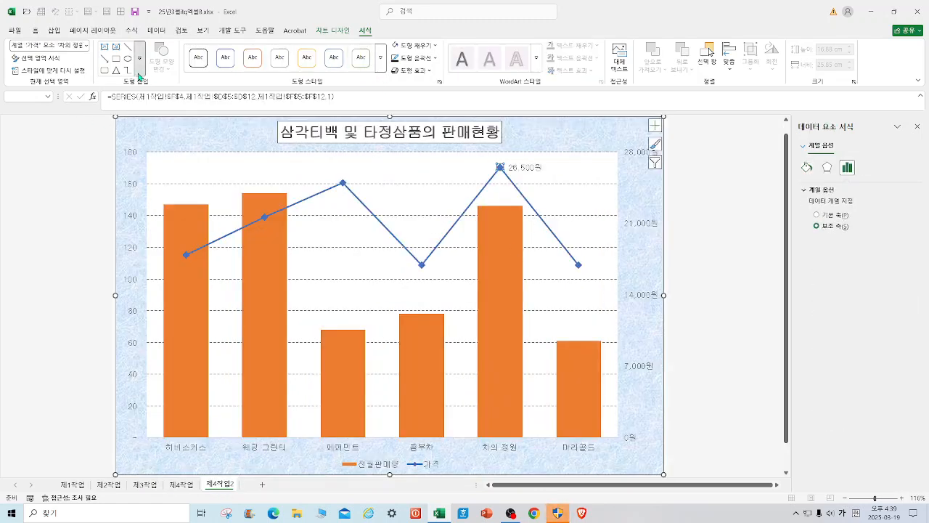
pyautogui.click(140, 58)
pyautogui.click(119, 411)
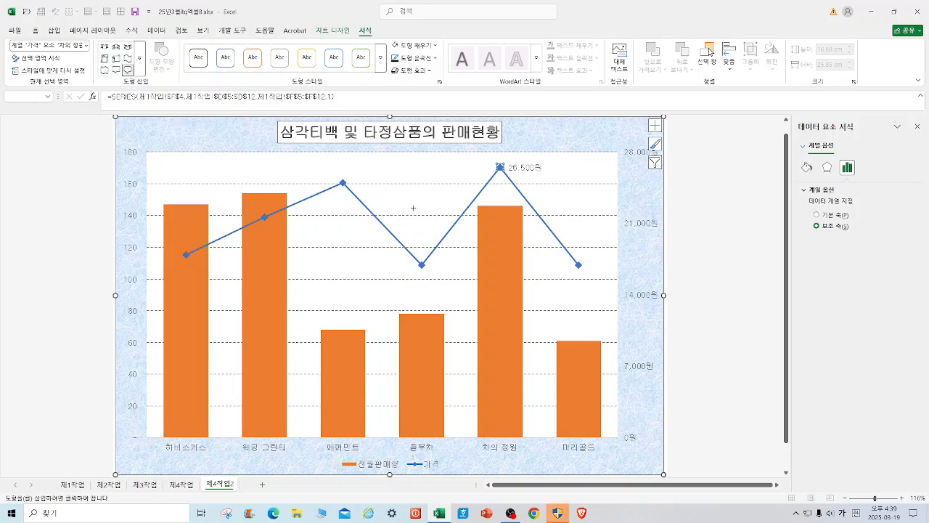
pyautogui.moveTo(423, 156); pyautogui.dragTo(481, 176)
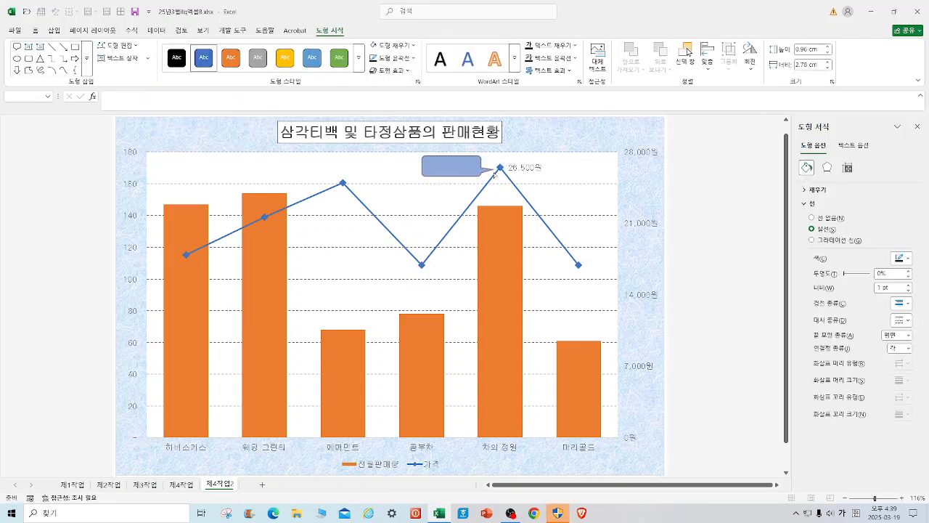
pyautogui.moveTo(491, 171); pyautogui.dragTo(492, 170)
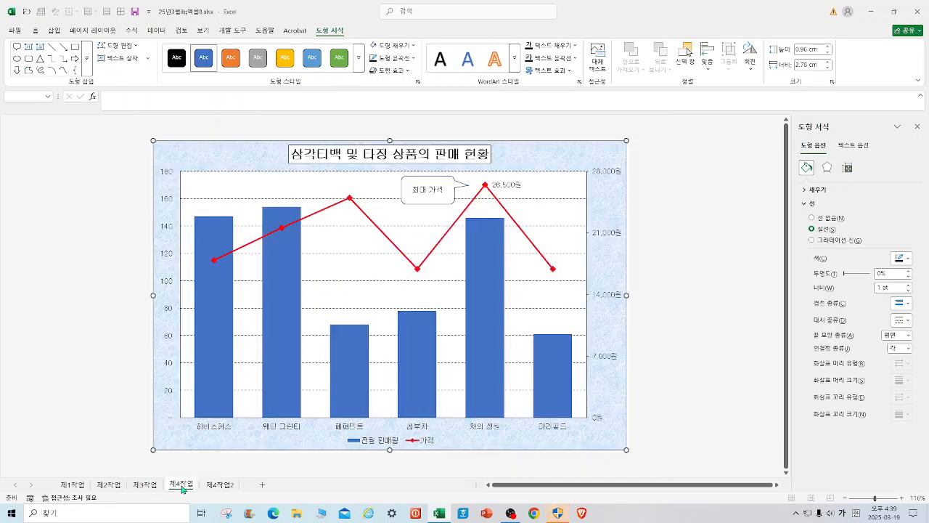